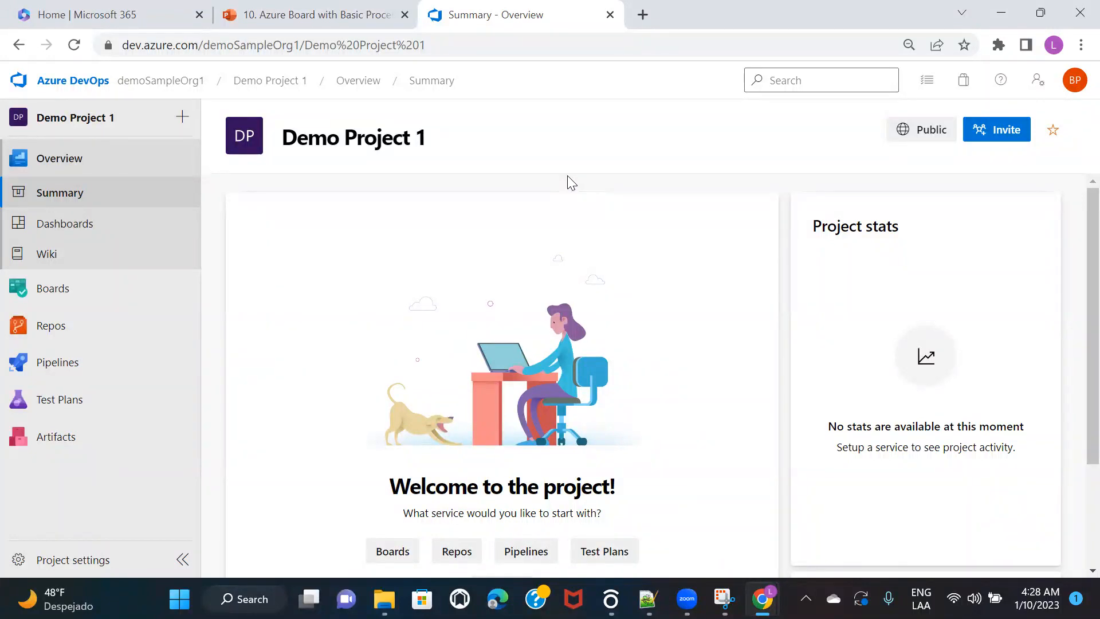
# Step: Open the Demo Project 1 Team board from Boards and dismiss the backlog-level tip
pyautogui.moveTo(53, 294)
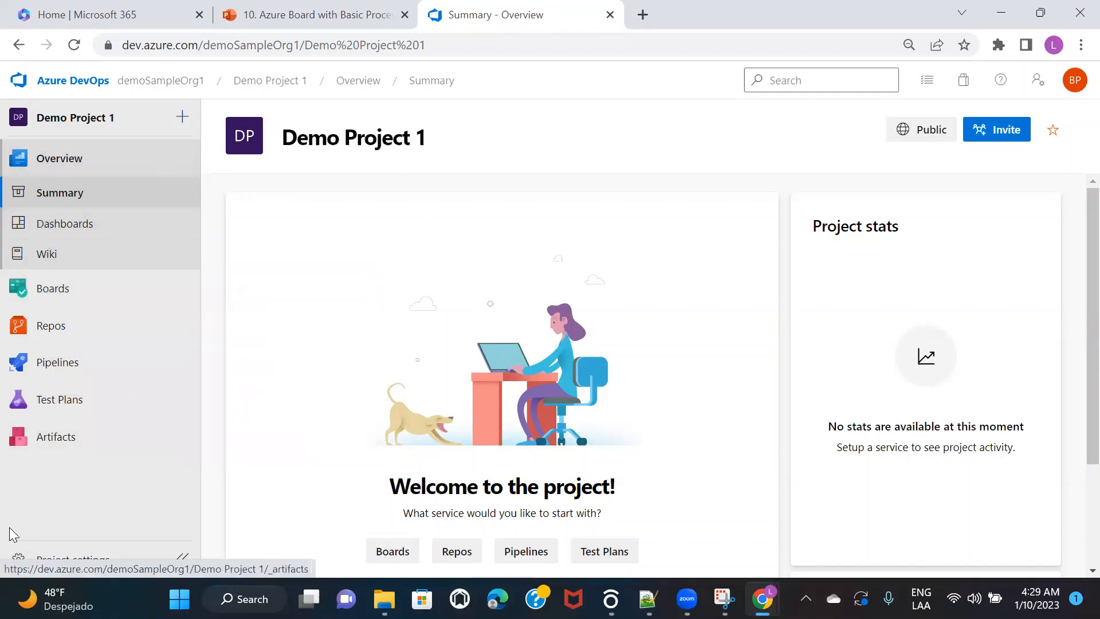
pyautogui.click(61, 288)
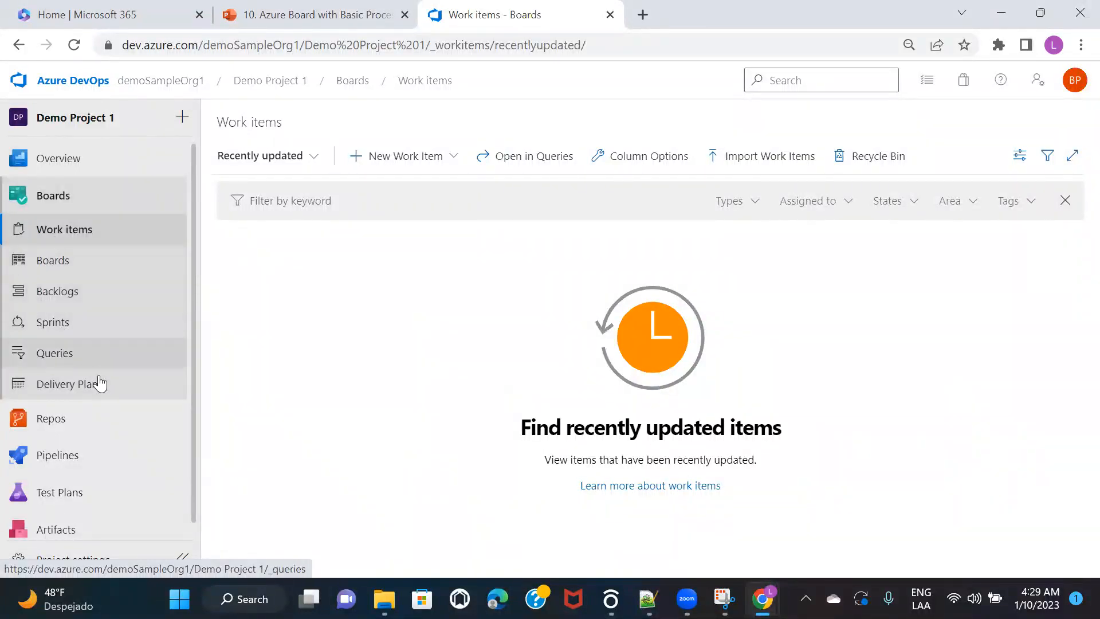
pyautogui.click(48, 262)
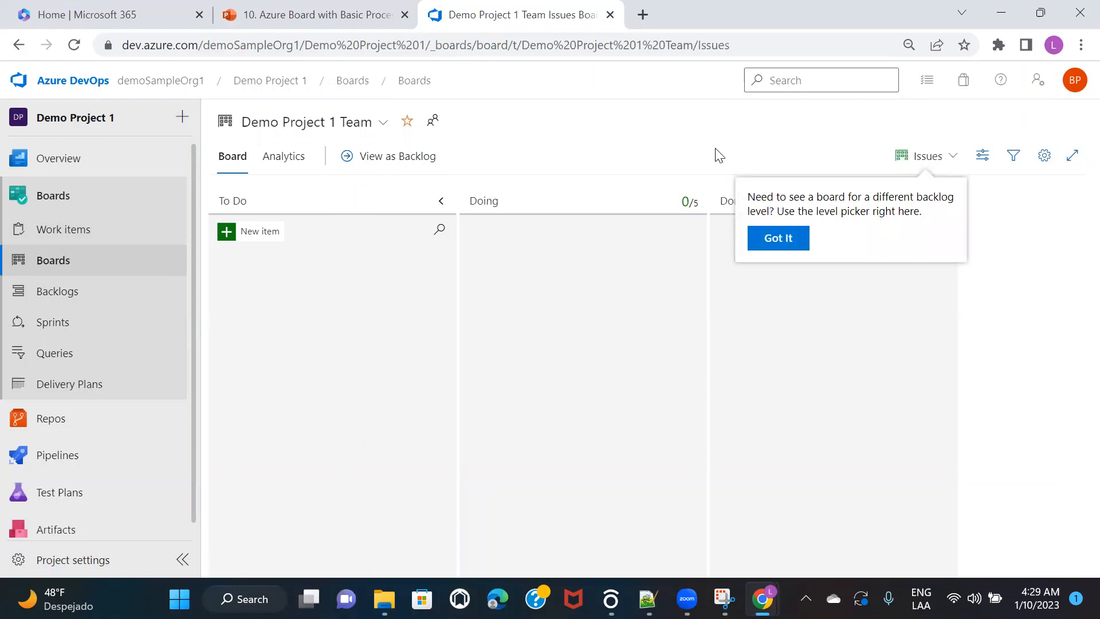
pyautogui.click(523, 130)
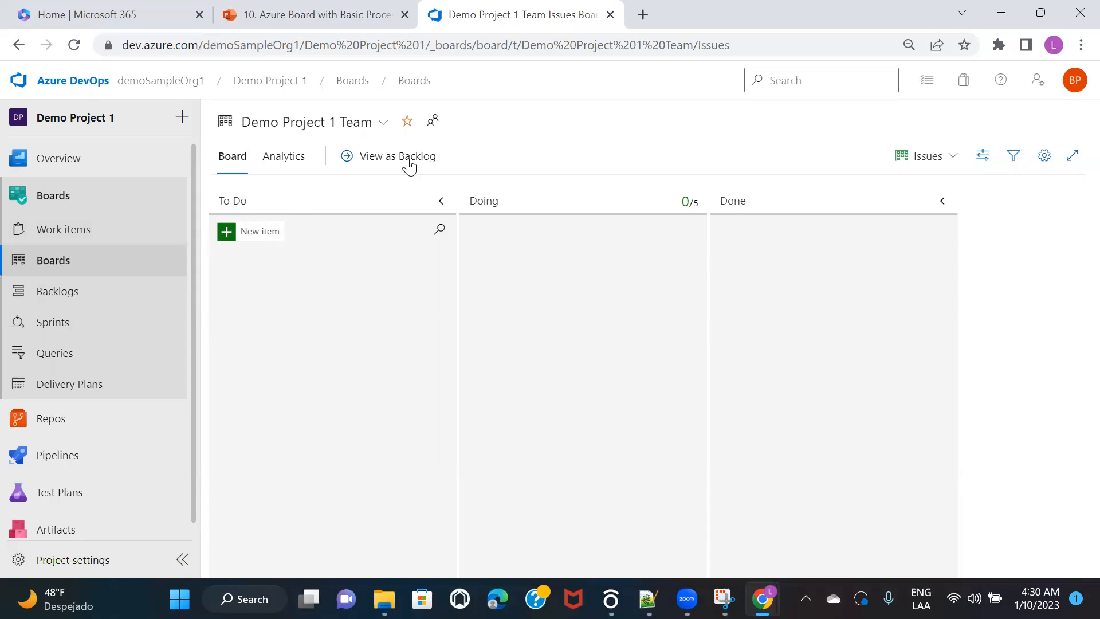
# Step: Switch the team board's backlog level to Epics, then bring the Notepad++ notes forward
pyautogui.click(945, 169)
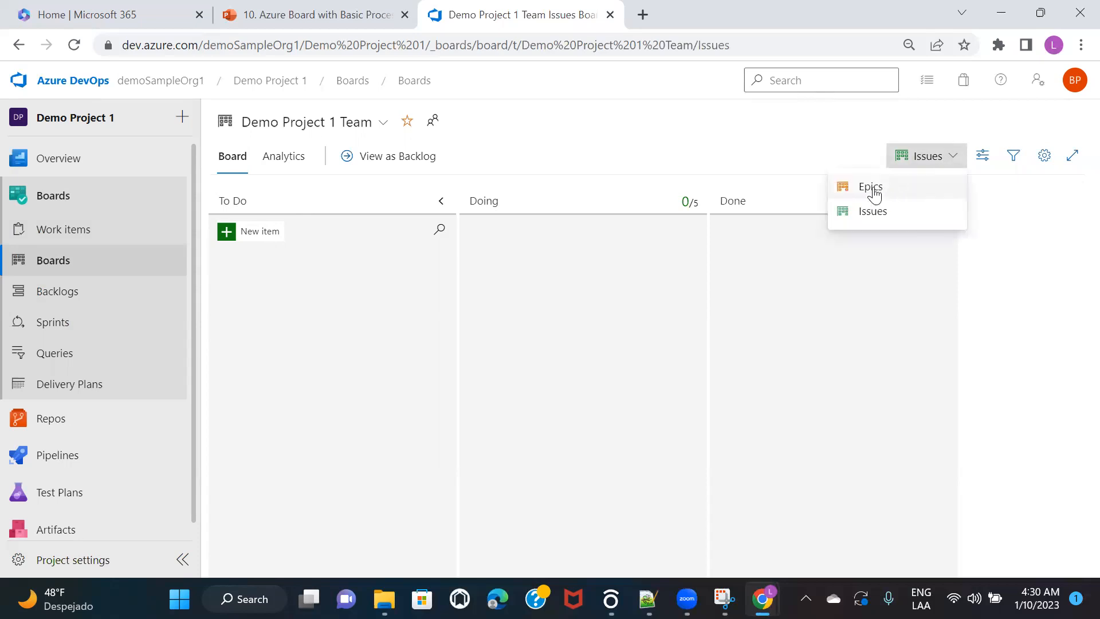
pyautogui.click(687, 140)
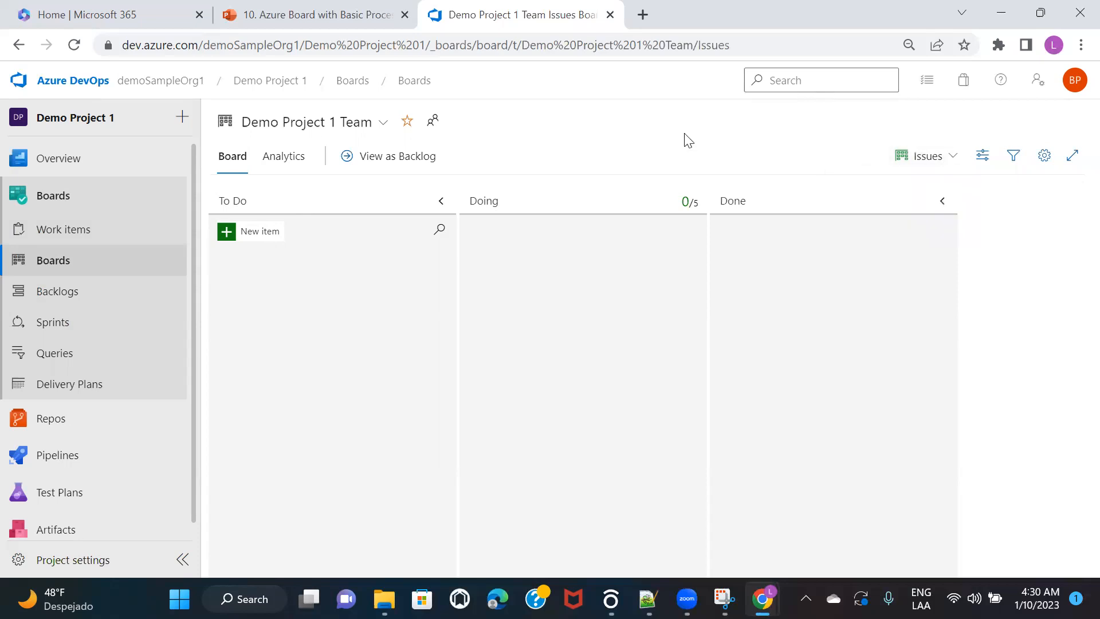
pyautogui.click(935, 156)
pyautogui.click(891, 188)
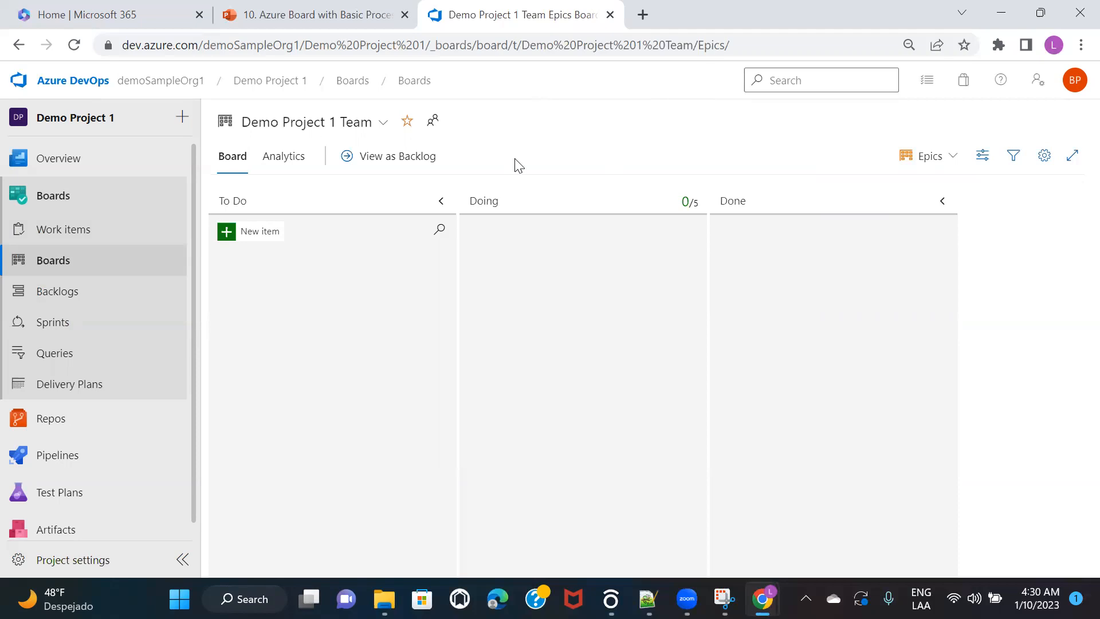
pyautogui.click(648, 598)
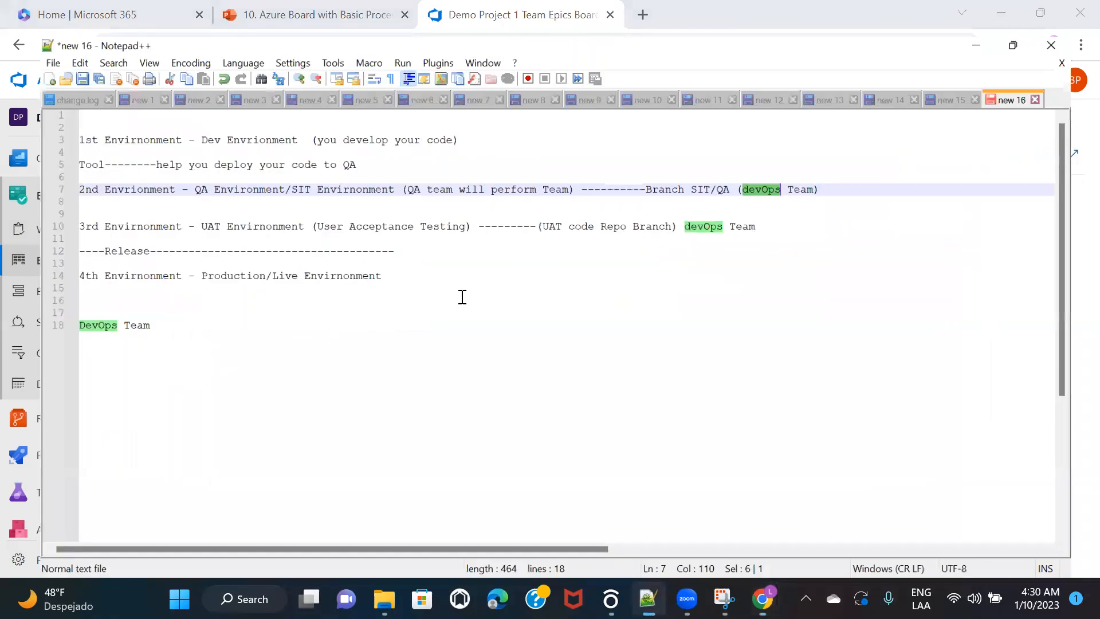
# Step: Clear the Notepad++ notes and type Epic, Issues and Task on separate lines
pyautogui.hotkey('ctrl', 'a')
pyautogui.press('Delete')
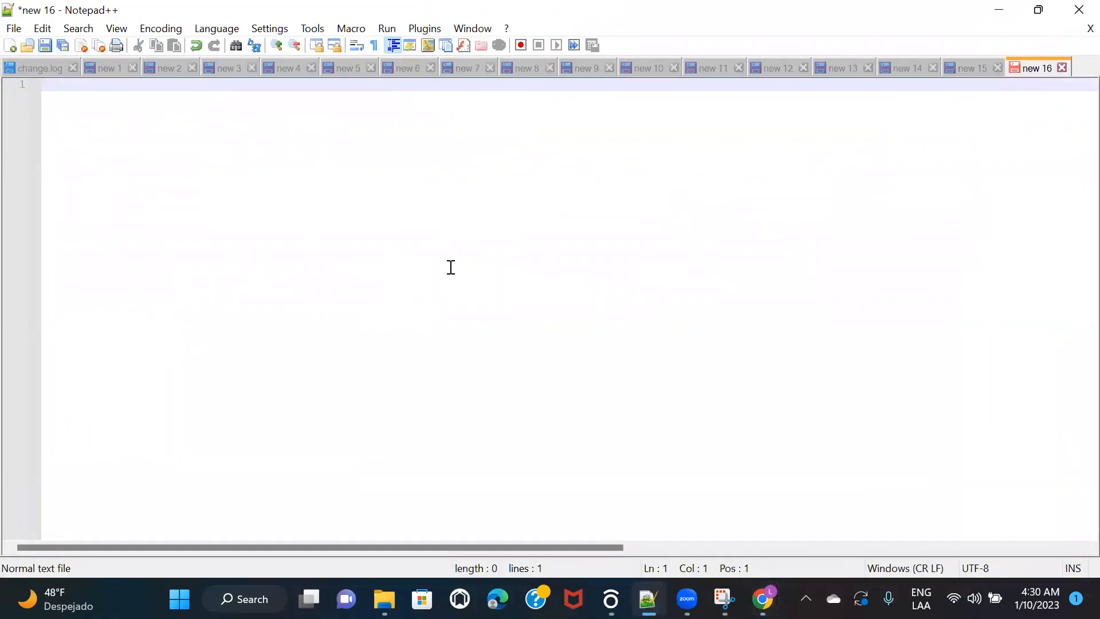
pyautogui.press('Return')
pyautogui.write('Epic')
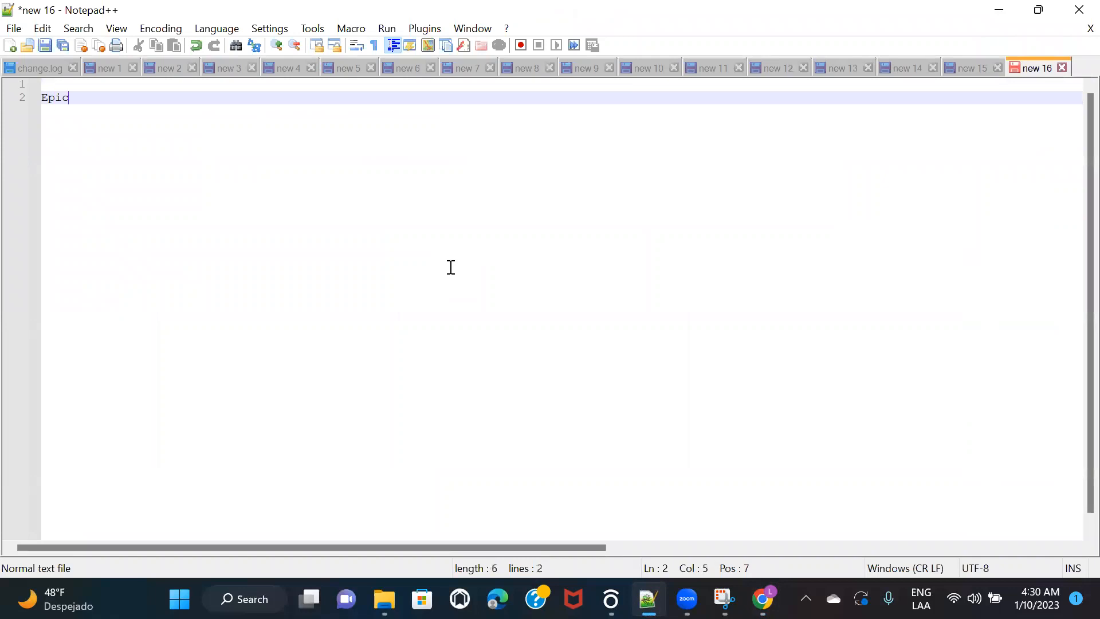
pyautogui.press('Return')
pyautogui.press('Return')
pyautogui.press('Return')
pyautogui.write('Issues')
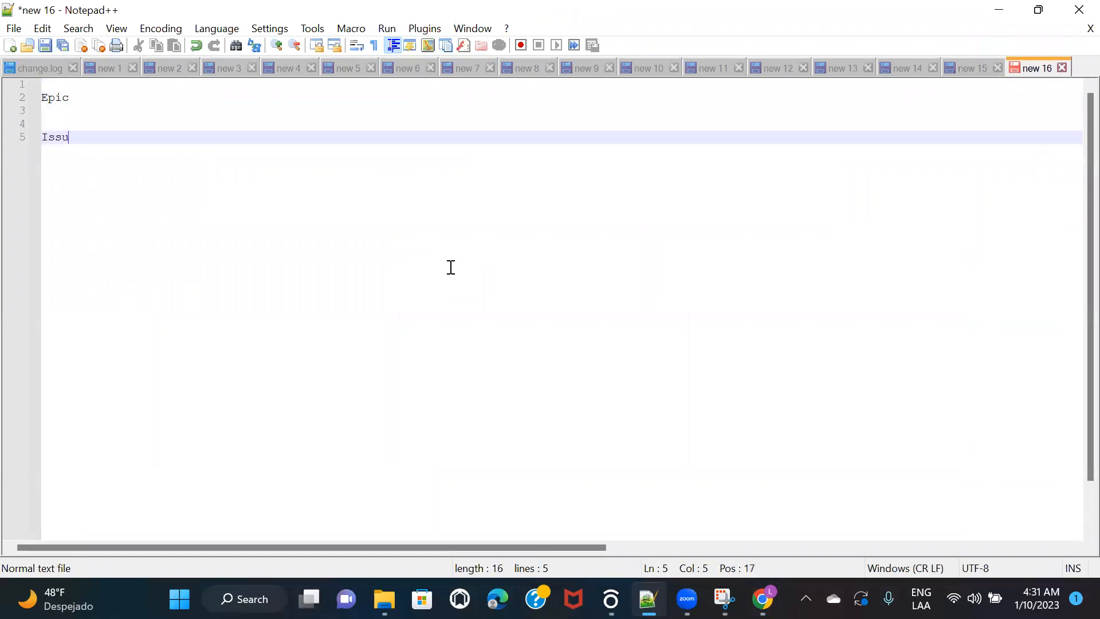
pyautogui.press('Return')
pyautogui.press('Return')
pyautogui.press('Return')
pyautogui.write('Task')
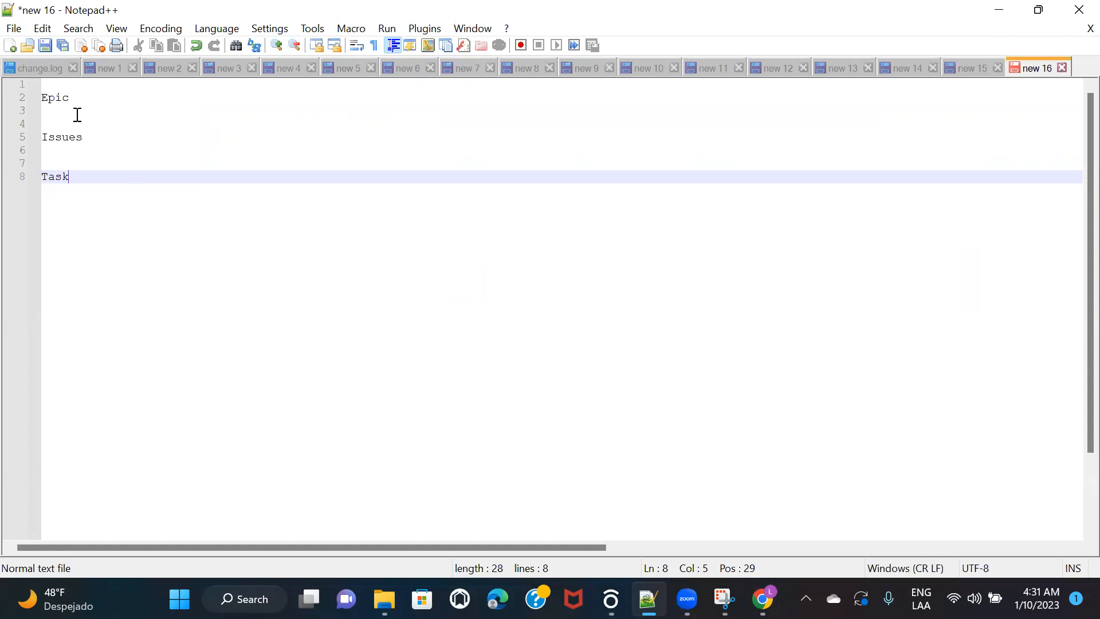
pyautogui.click(82, 99)
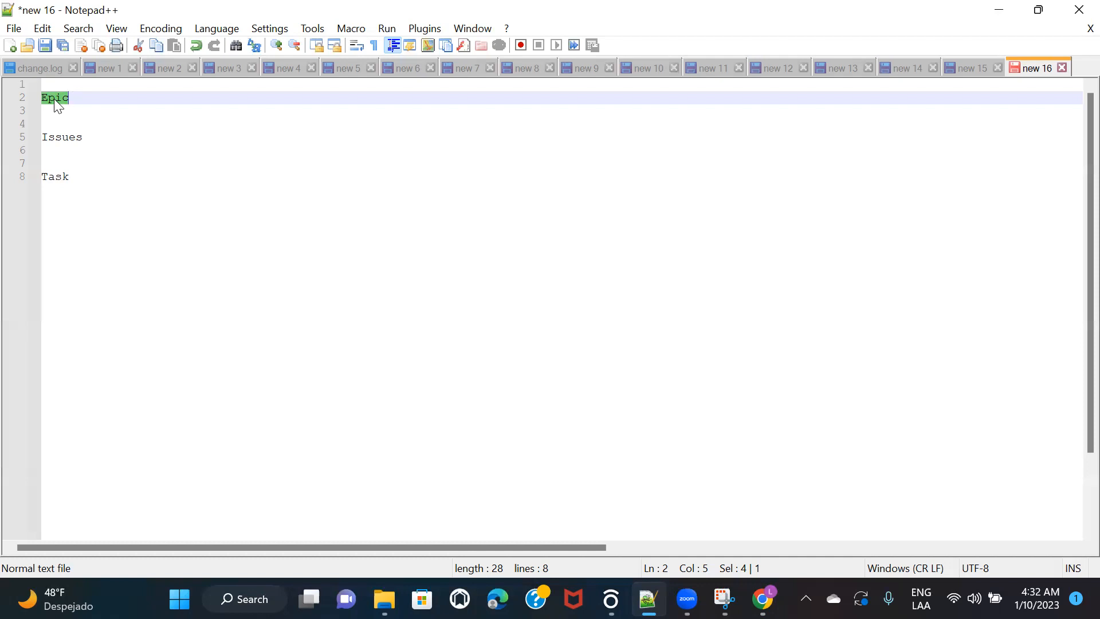
pyautogui.click(83, 102)
pyautogui.click(90, 141)
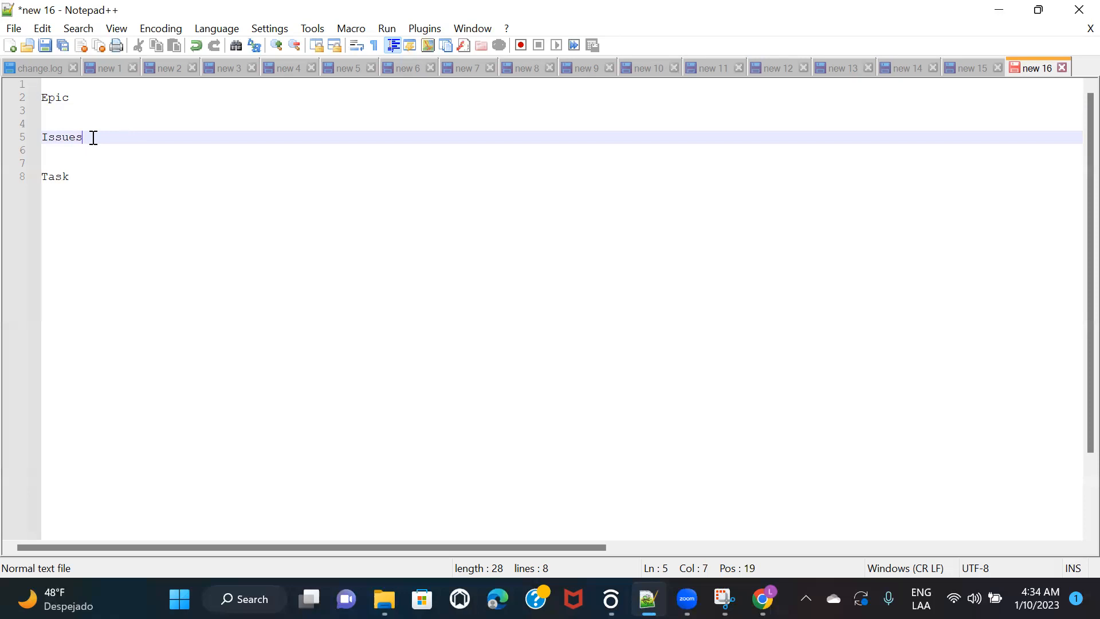
# Step: Highlight the words Epic, Issues and Task in turn, then minimize Notepad++
pyautogui.click(79, 178)
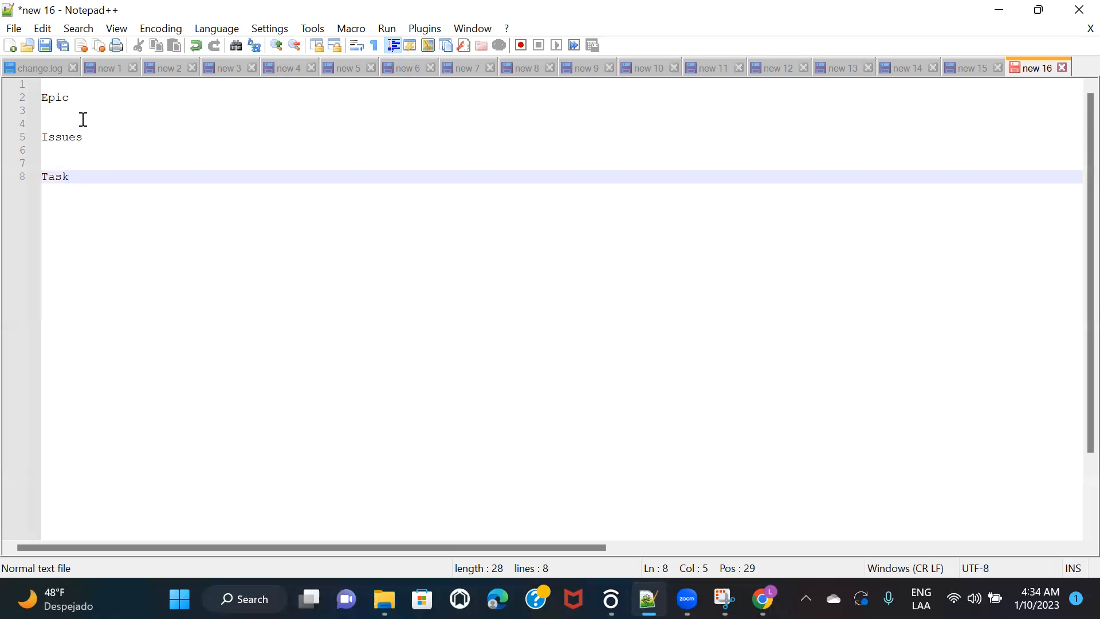
pyautogui.doubleClick(54, 100)
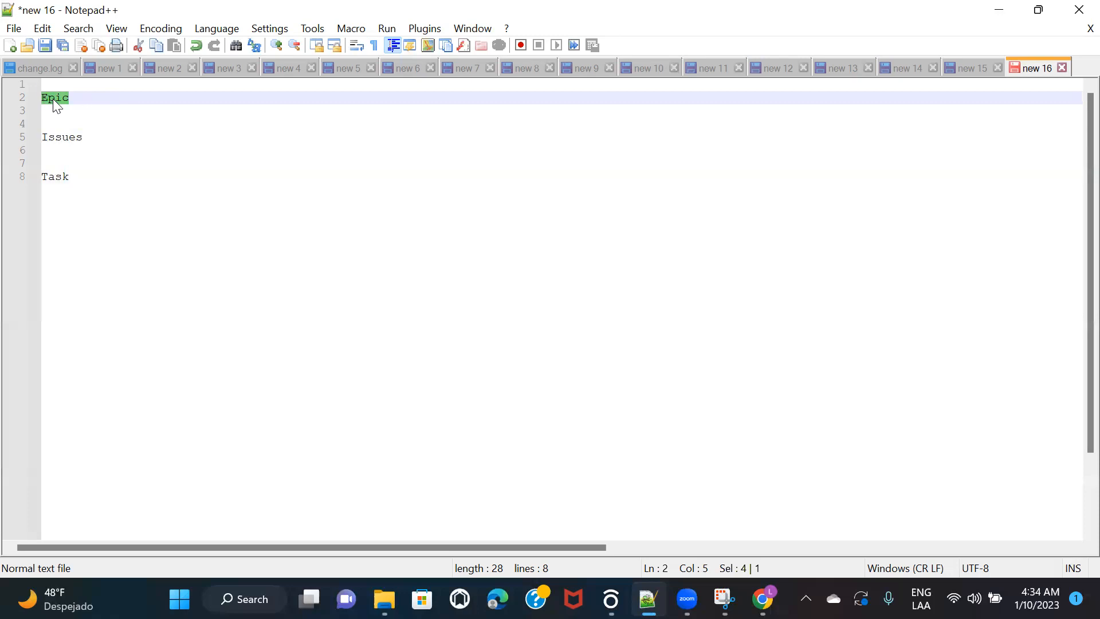
pyautogui.doubleClick(73, 137)
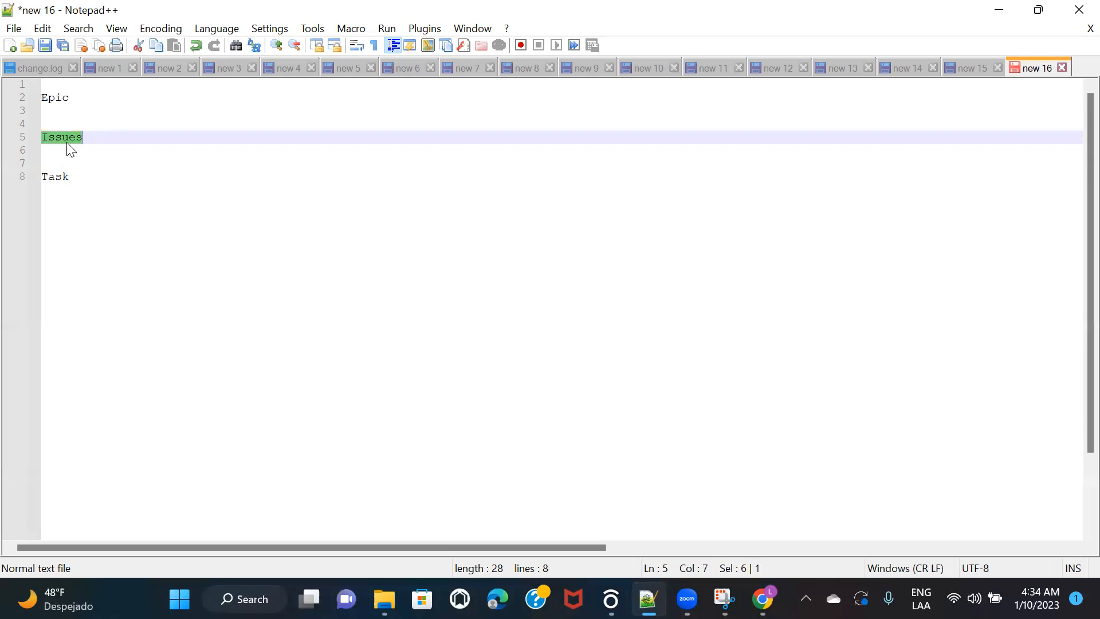
pyautogui.doubleClick(55, 177)
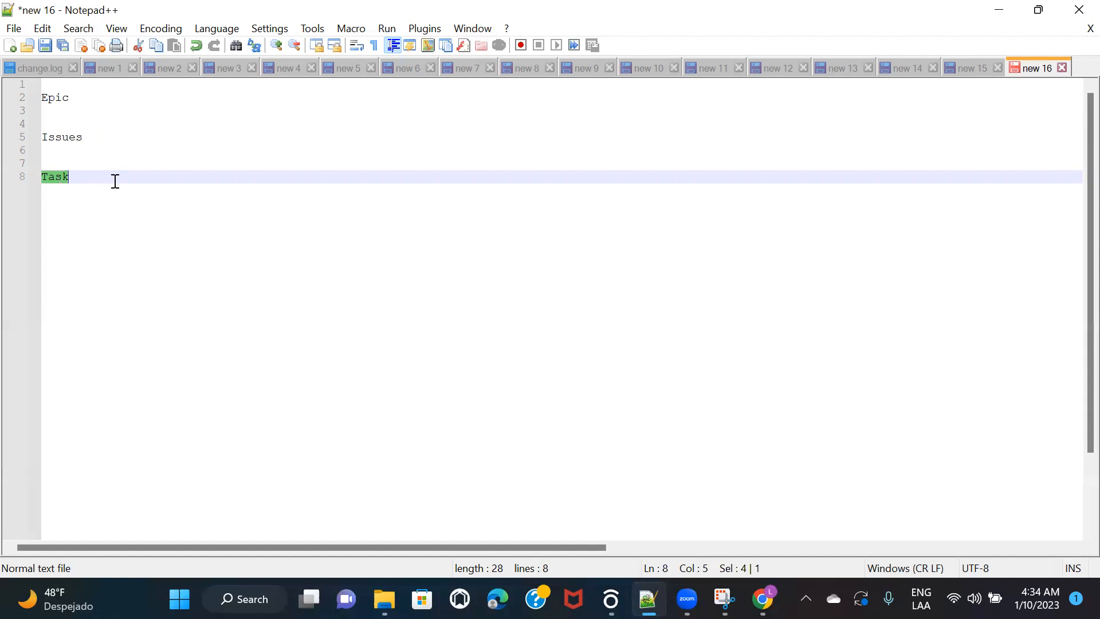
pyautogui.click(1002, 14)
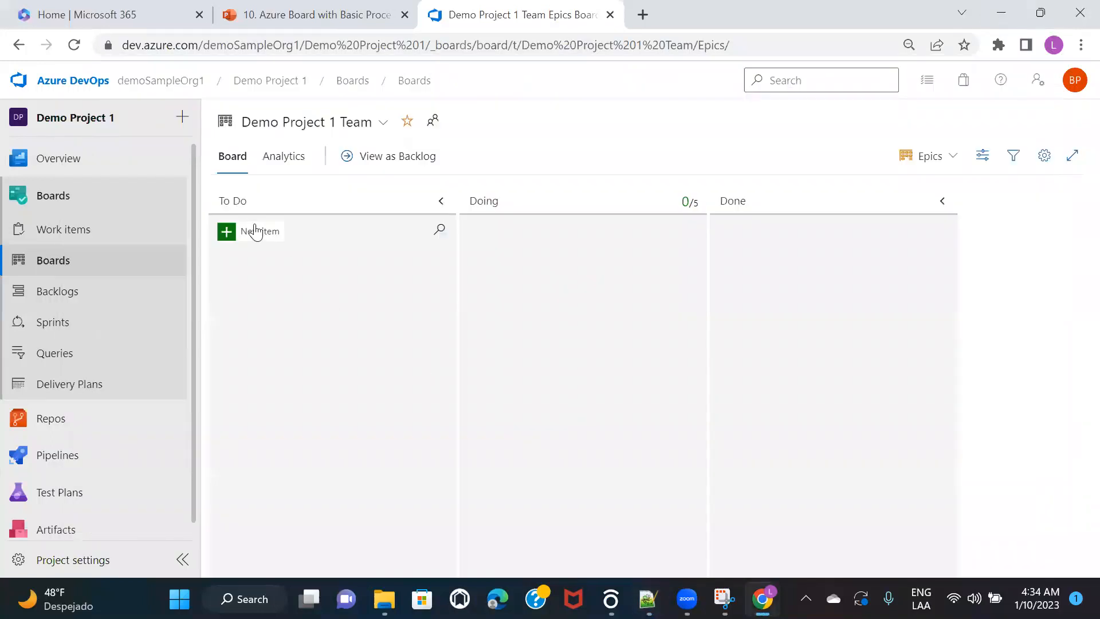
# Step: With the board on Epics, add a To Do card titled 'Sign Up Functionality'
pyautogui.click(952, 168)
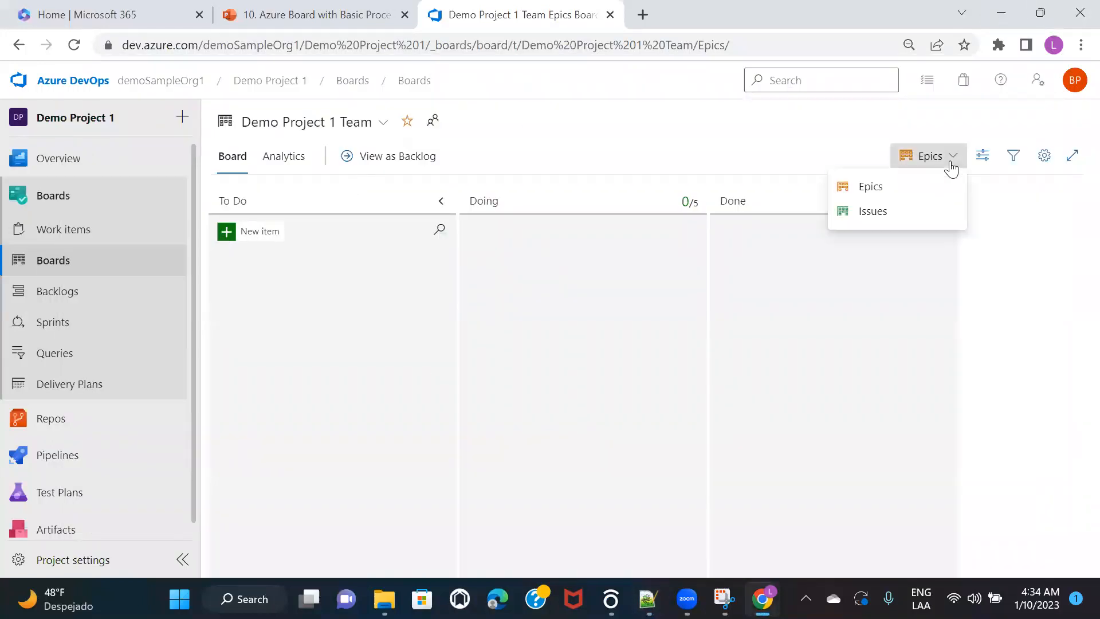
pyautogui.click(891, 193)
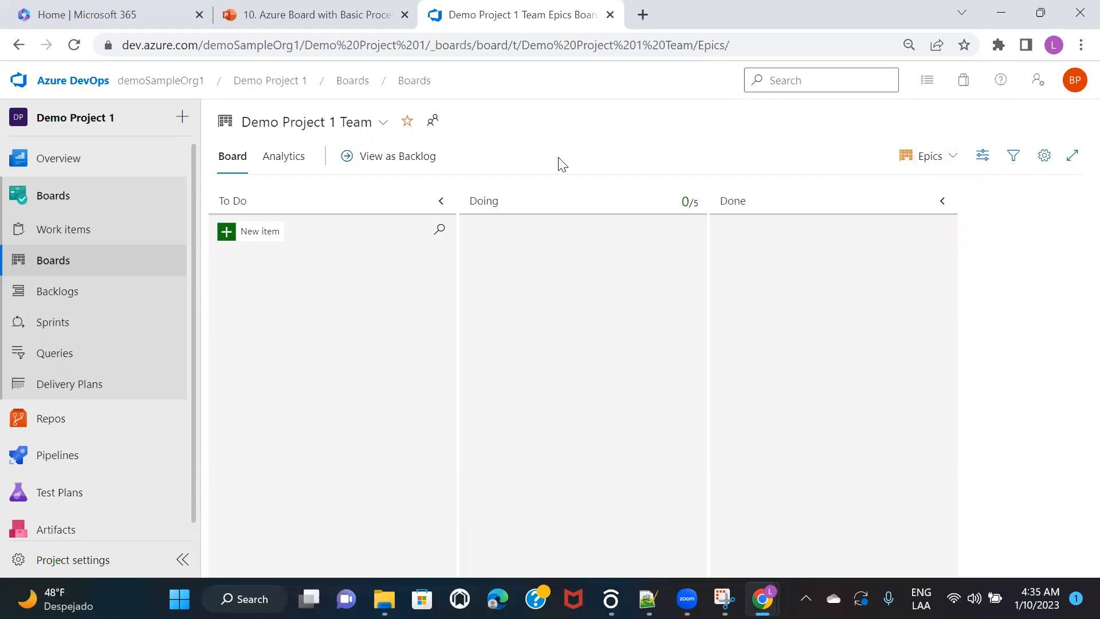
pyautogui.click(261, 232)
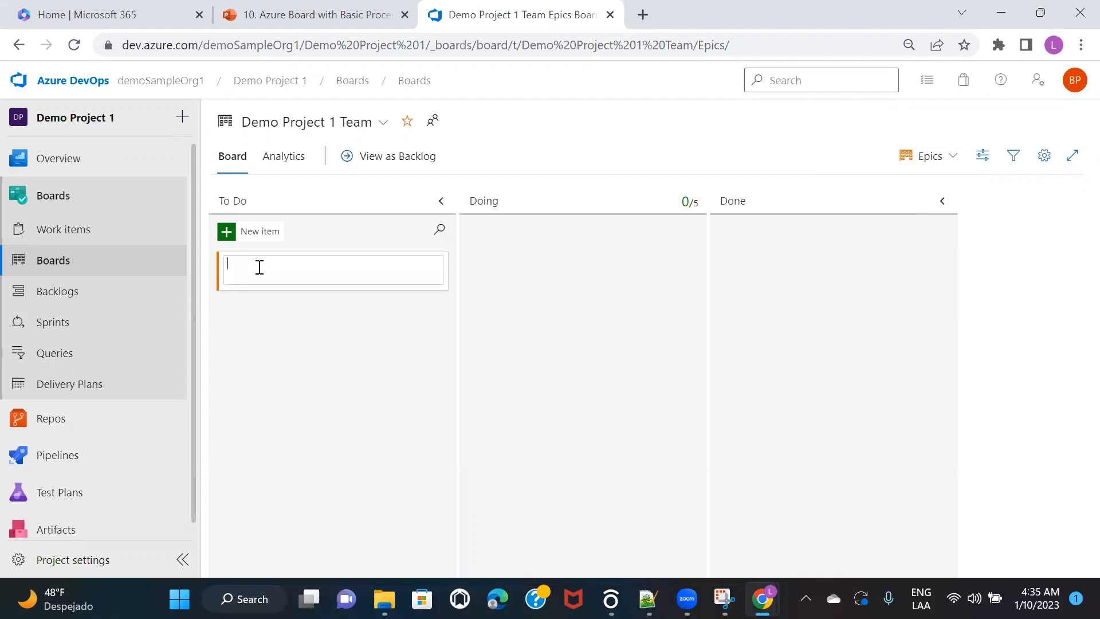
pyautogui.write('Sign Up Functionality')
pyautogui.press('Return')
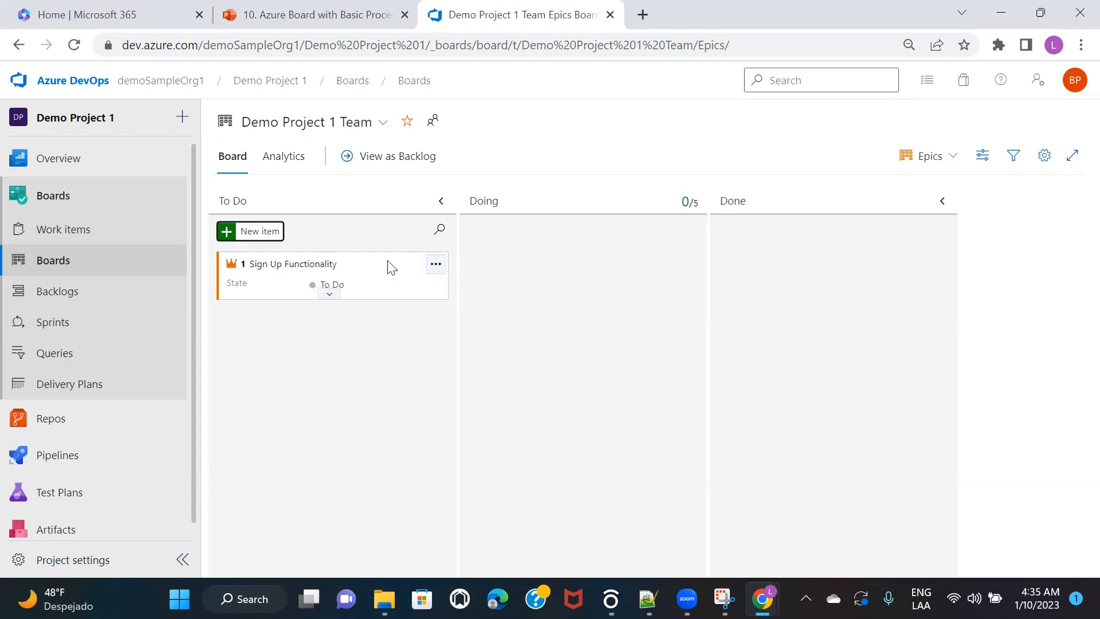
# Step: Select the Sign Up Functionality card and expand it to show its Unassigned fields
pyautogui.click(387, 265)
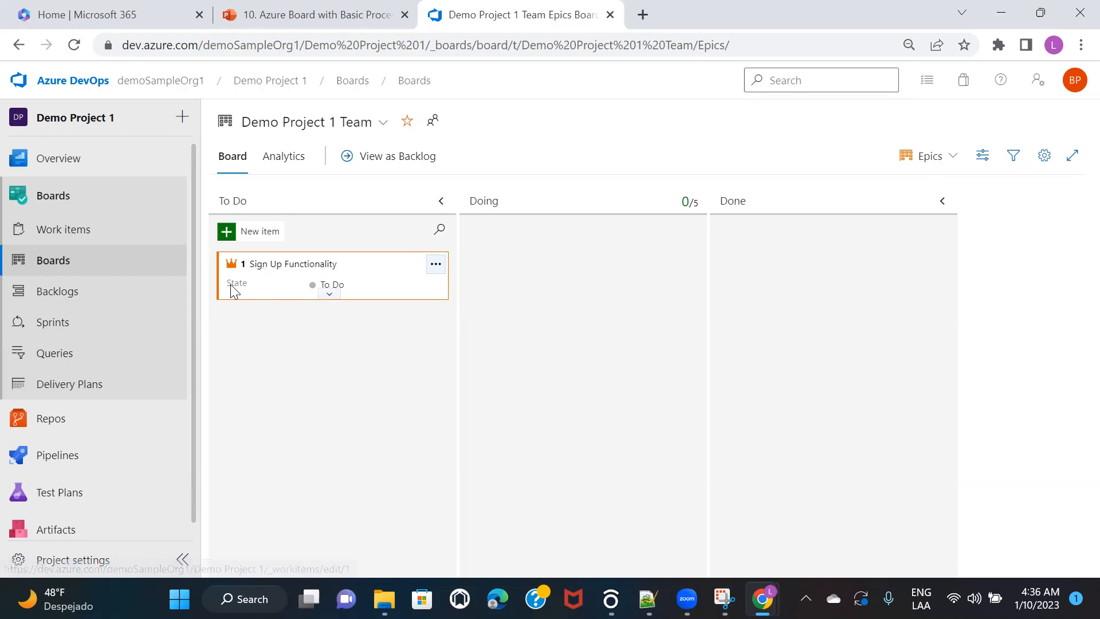
pyautogui.click(329, 293)
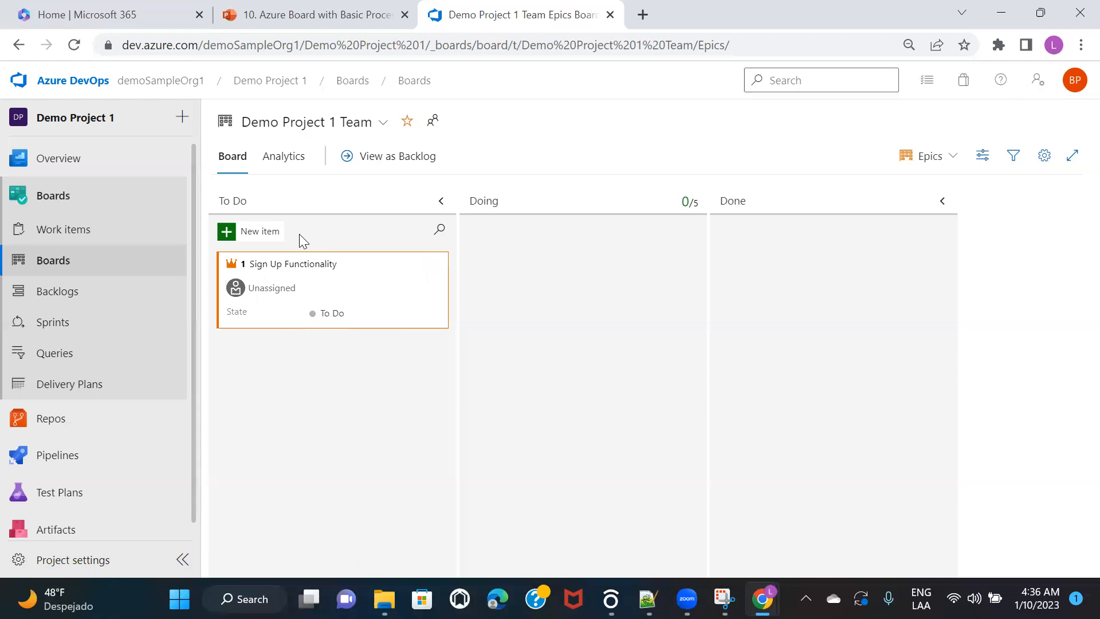
pyautogui.click(284, 286)
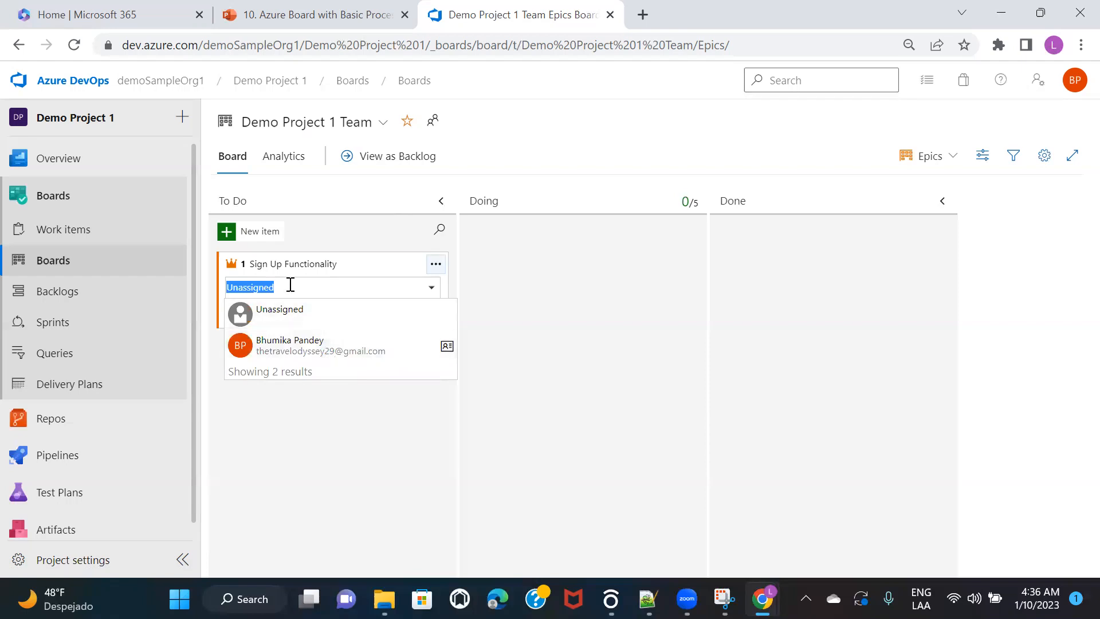
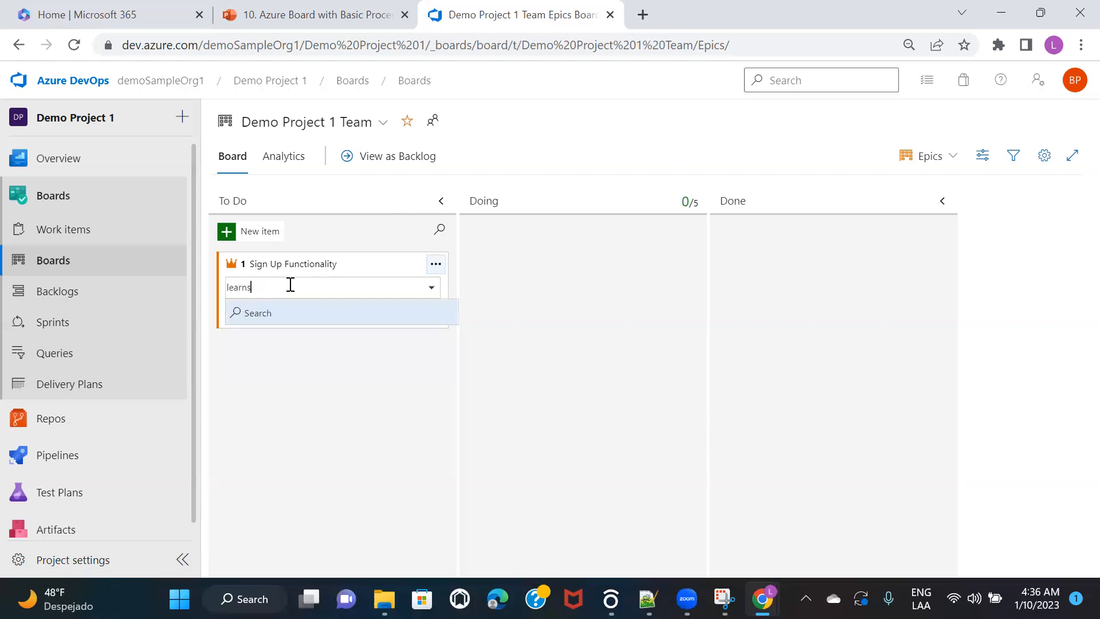
pyautogui.click(299, 312)
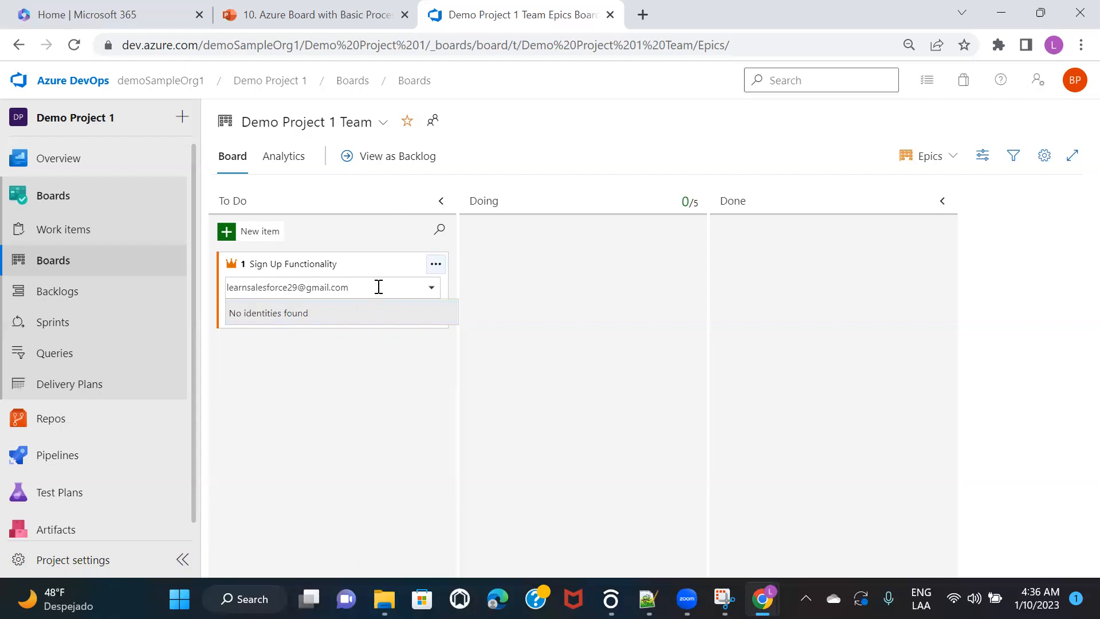
pyautogui.press('BackSpace')
pyautogui.press('BackSpace')
pyautogui.press('BackSpace')
pyautogui.press('BackSpace')
pyautogui.press('BackSpace')
pyautogui.press('BackSpace')
pyautogui.press('BackSpace')
pyautogui.press('BackSpace')
pyautogui.press('BackSpace')
pyautogui.press('BackSpace')
pyautogui.press('BackSpace')
pyautogui.press('BackSpace')
pyautogui.press('BackSpace')
pyautogui.press('BackSpace')
pyautogui.press('BackSpace')
pyautogui.press('BackSpace')
pyautogui.press('BackSpace')
pyautogui.press('BackSpace')
pyautogui.press('BackSpace')
pyautogui.press('BackSpace')
pyautogui.click(299, 430)
pyautogui.click(271, 291)
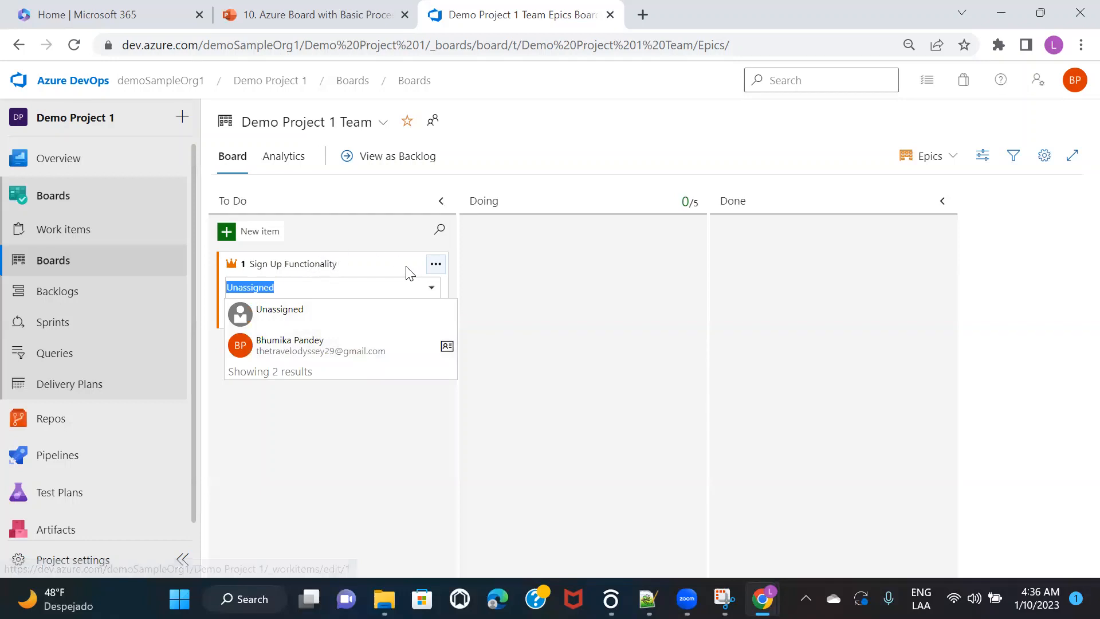
pyautogui.click(317, 421)
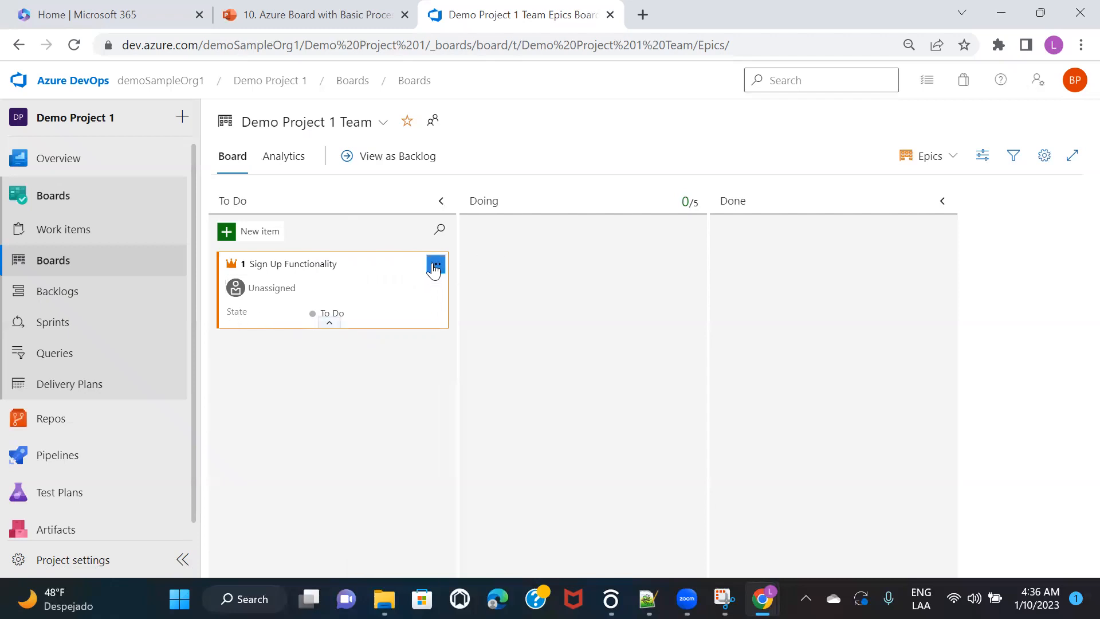
# Step: Open the '...' actions menu on the Sign Up Functionality epic card
pyautogui.click(434, 266)
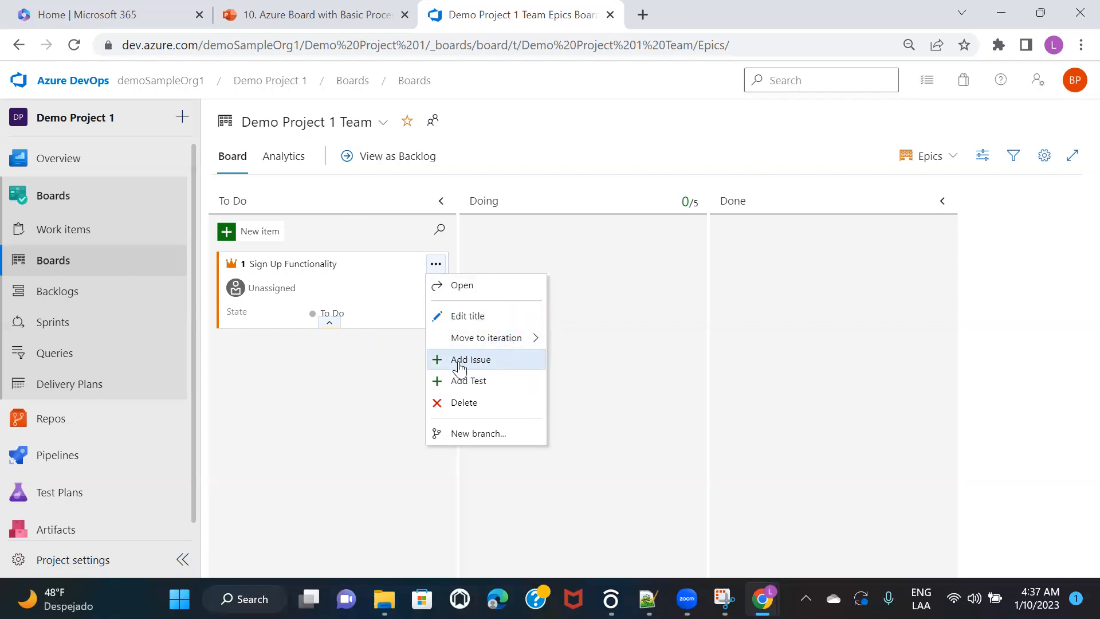
pyautogui.hotkey('alt', 'Tab')
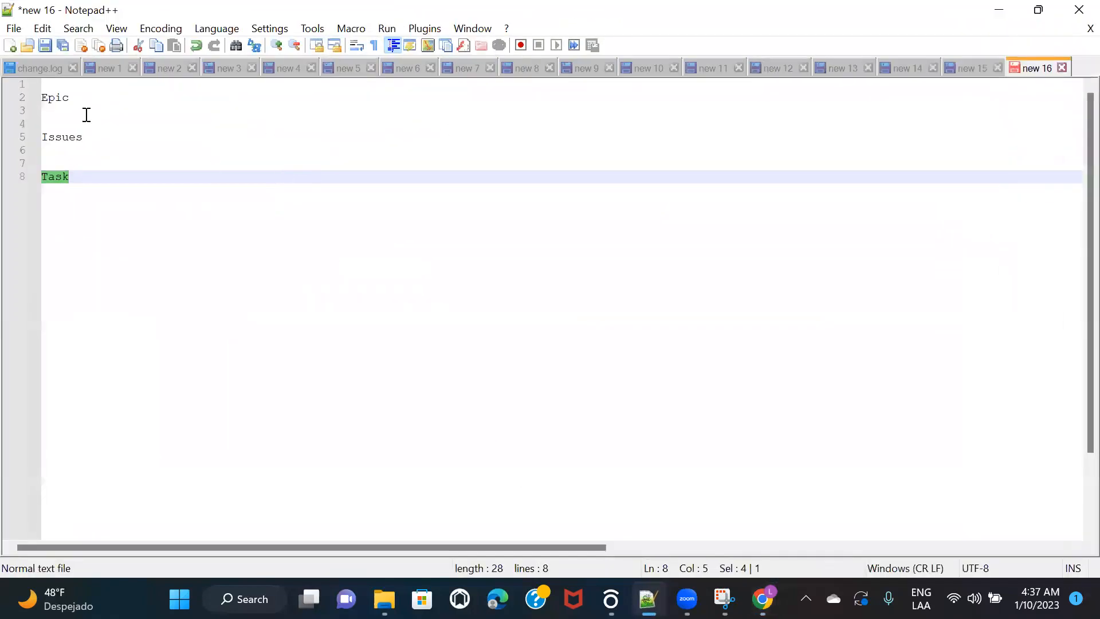
pyautogui.click(52, 97)
pyautogui.doubleClick(51, 97)
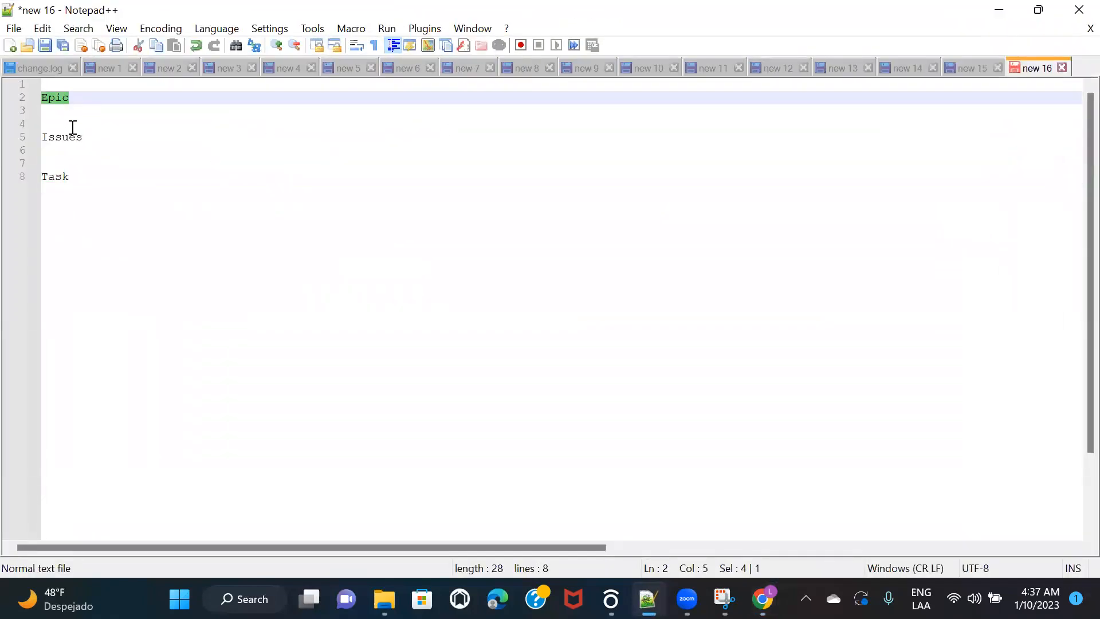
pyautogui.doubleClick(67, 137)
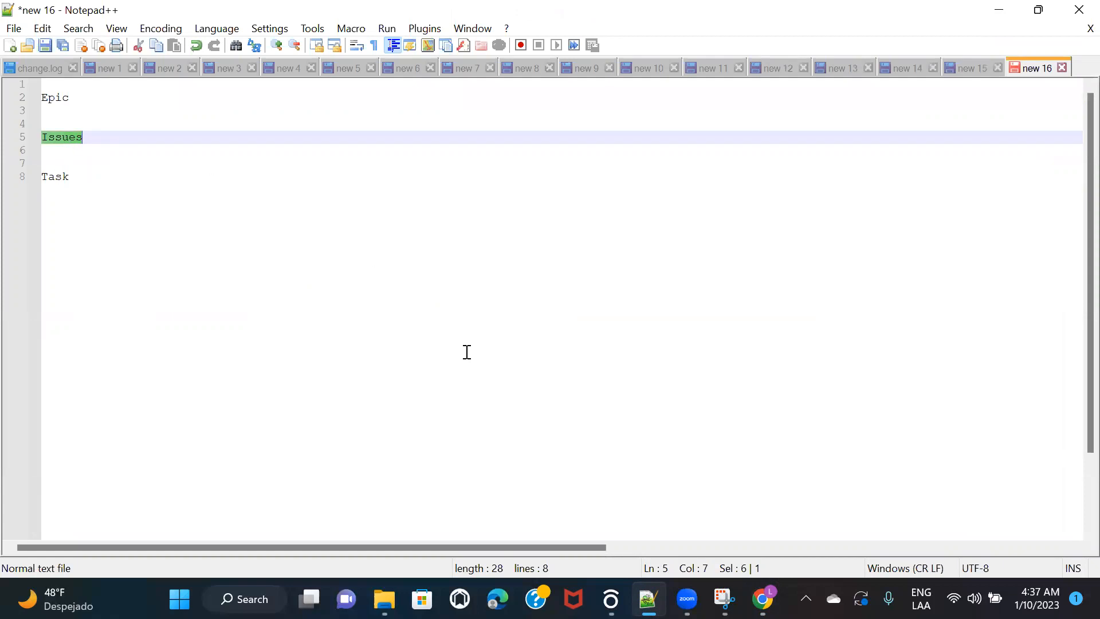
pyautogui.click(647, 595)
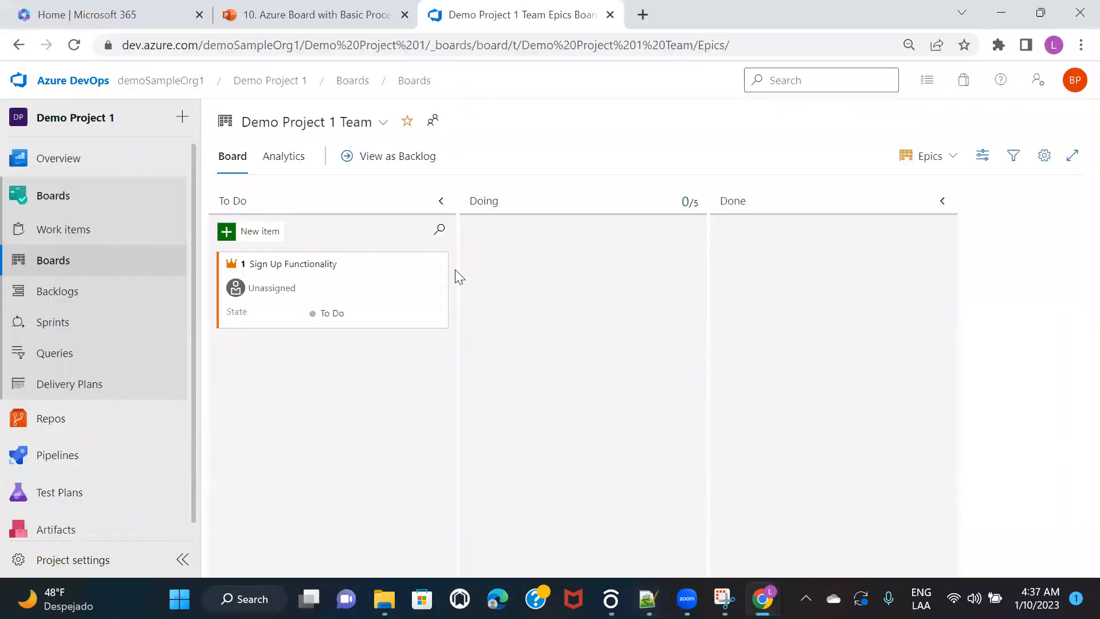
# Step: Add the child issue 'UI Page' under the Sign Up Functionality epic
pyautogui.click(436, 266)
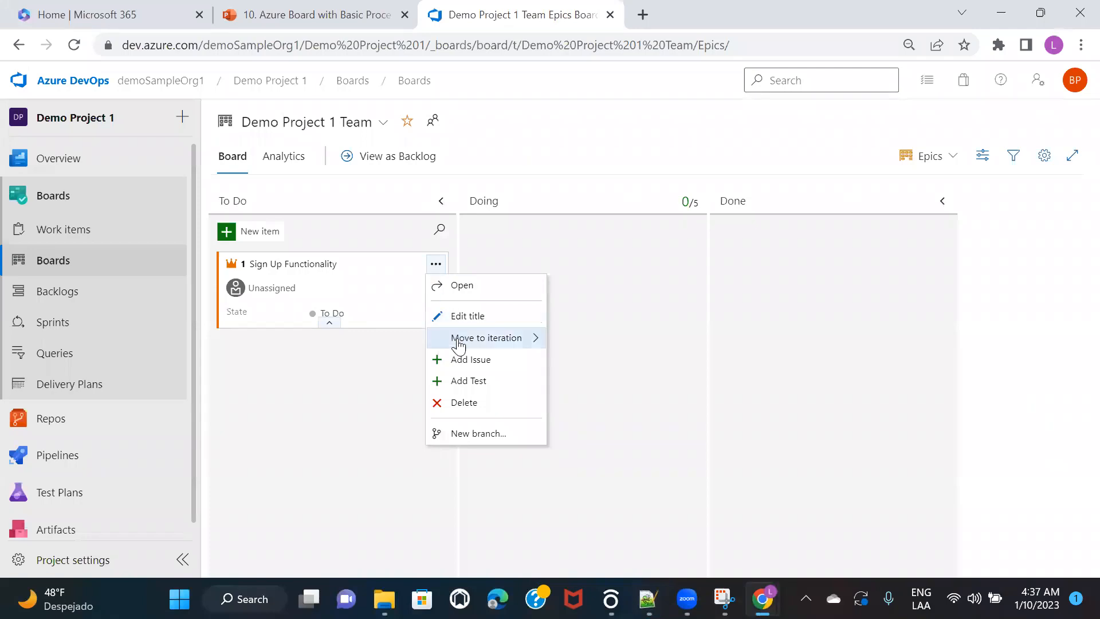
pyautogui.click(470, 362)
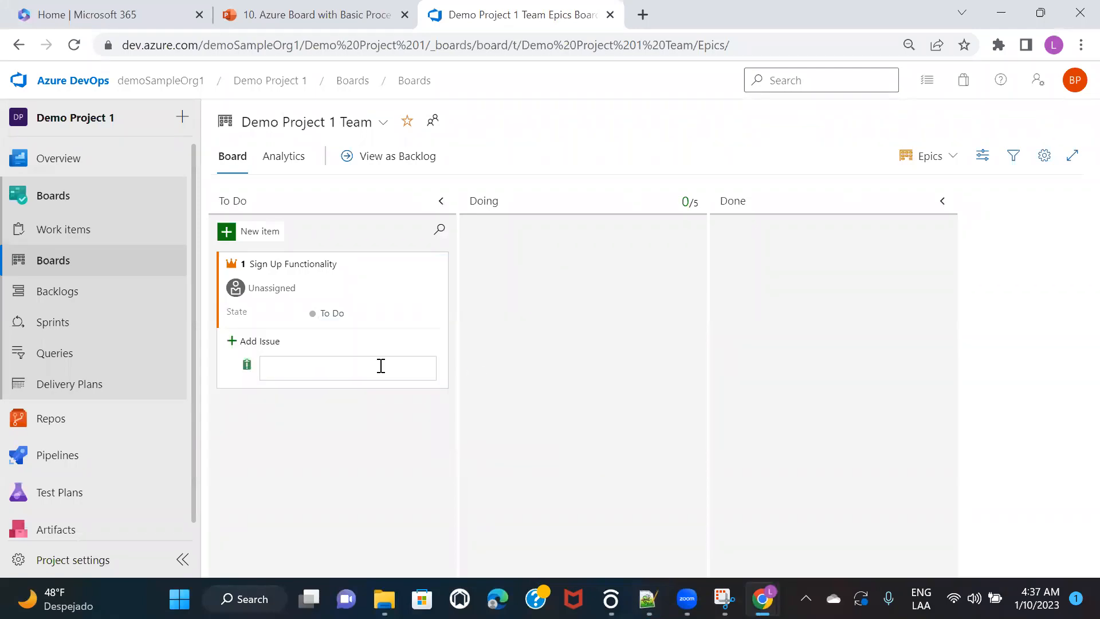
pyautogui.write('Ui')
pyautogui.write('I page')
pyautogui.press('BackSpace')
pyautogui.press('BackSpace')
pyautogui.press('BackSpace')
pyautogui.press('BackSpace')
pyautogui.write('Page')
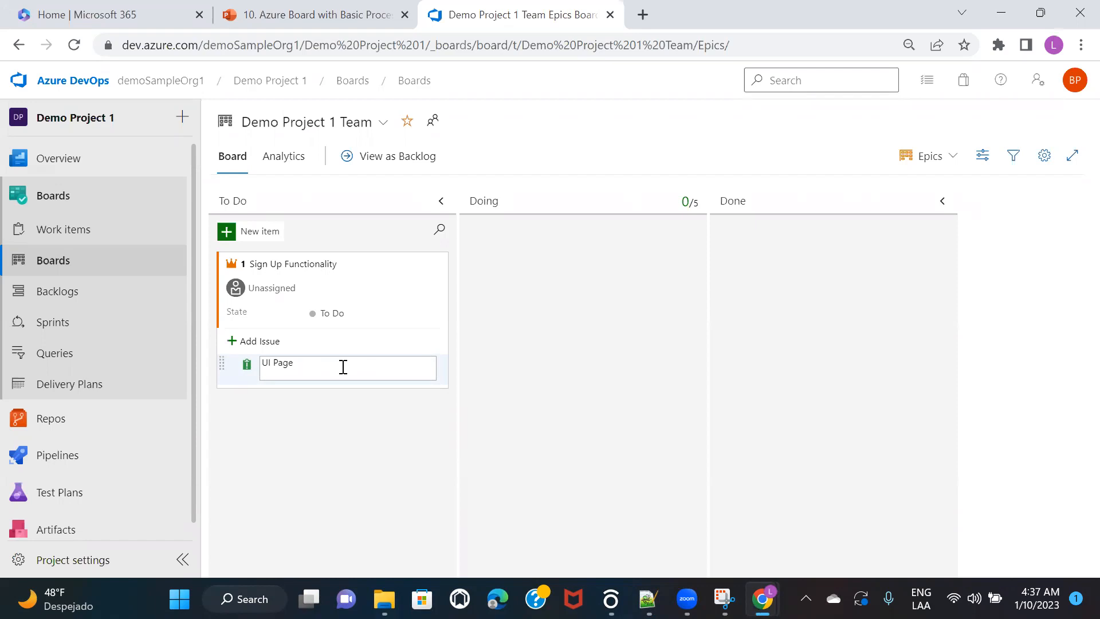
pyautogui.press('Return')
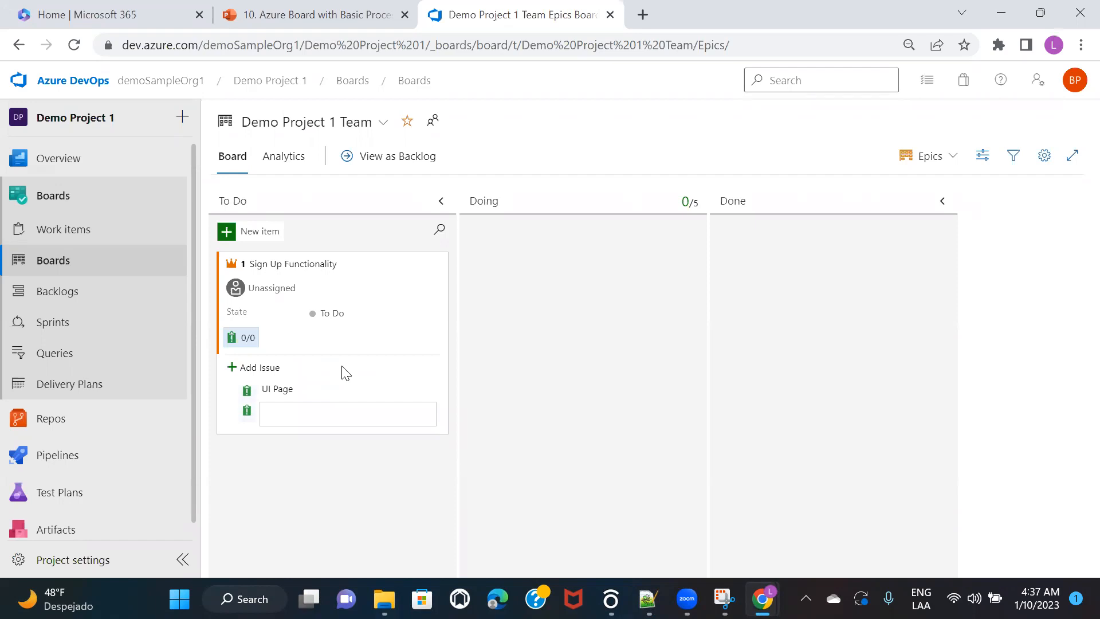
# Step: Add child issues 'Database Set Up' and 'Integration', then dismiss the empty title box
pyautogui.write('Database set up')
pyautogui.press('BackSpace')
pyautogui.press('BackSpace')
pyautogui.press('BackSpace')
pyautogui.press('BackSpace')
pyautogui.press('BackSpace')
pyautogui.press('BackSpace')
pyautogui.press('BackSpace')
pyautogui.press('BackSpace')
pyautogui.press('BackSpace')
pyautogui.press('BackSpace')
pyautogui.press('BackSpace')
pyautogui.press('BackSpace')
pyautogui.press('BackSpace')
pyautogui.press('BackSpace')
pyautogui.press('BackSpace')
pyautogui.write('User Table')
pyautogui.press('BackSpace')
pyautogui.press('BackSpace')
pyautogui.press('BackSpace')
pyautogui.press('BackSpace')
pyautogui.press('BackSpace')
pyautogui.press('BackSpace')
pyautogui.press('BackSpace')
pyautogui.write('Student')
pyautogui.hotkey('ctrl', 'a')
pyautogui.write('Database Set Up')
pyautogui.press('Return')
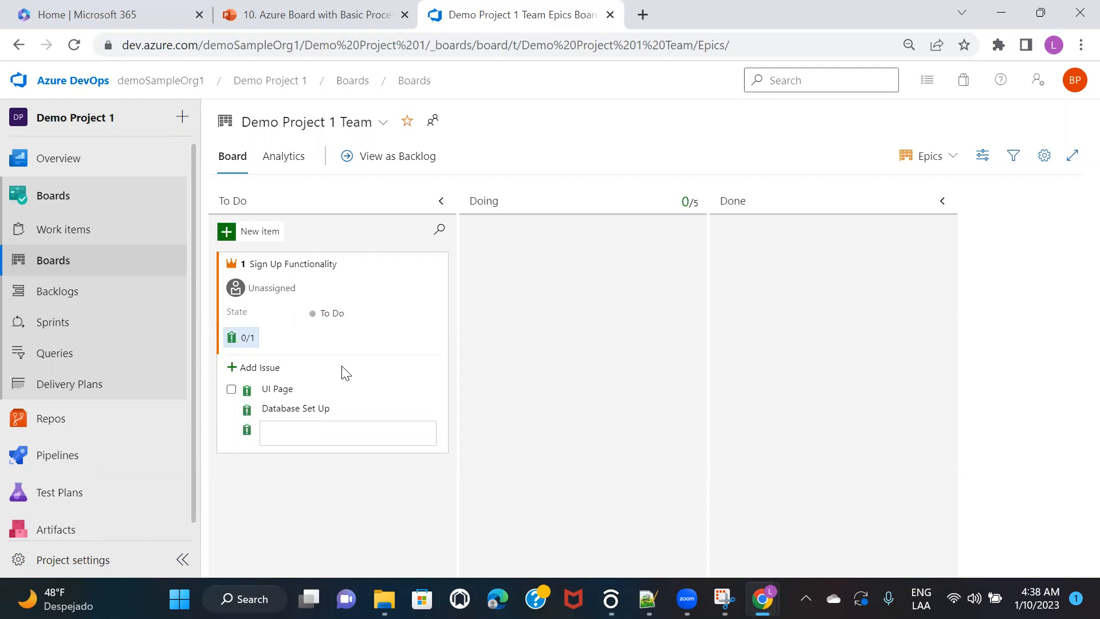
pyautogui.write('Integration')
pyautogui.press('Return')
pyautogui.click(309, 486)
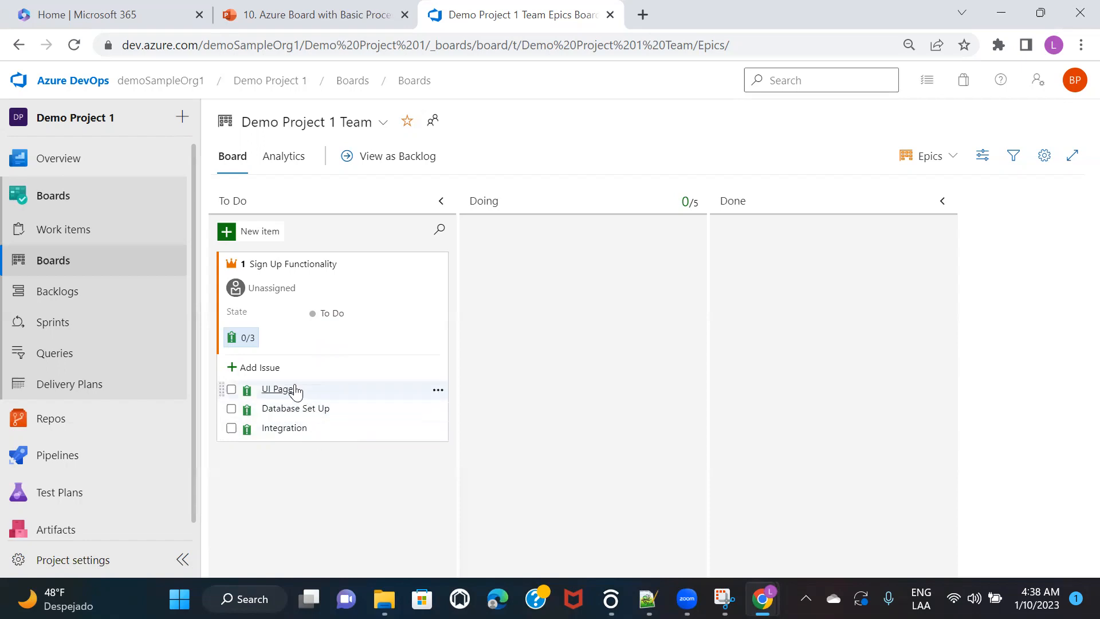
# Step: Change the board level from Epics to Issues, showing UI Page, Database Set Up and Integration
pyautogui.click(439, 391)
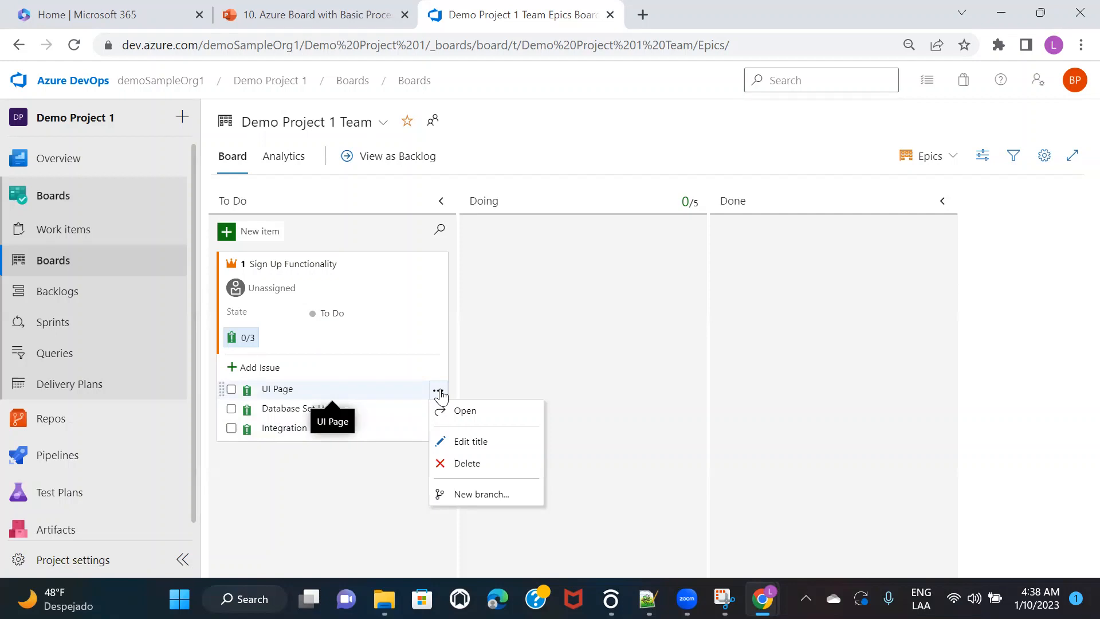
pyautogui.click(310, 490)
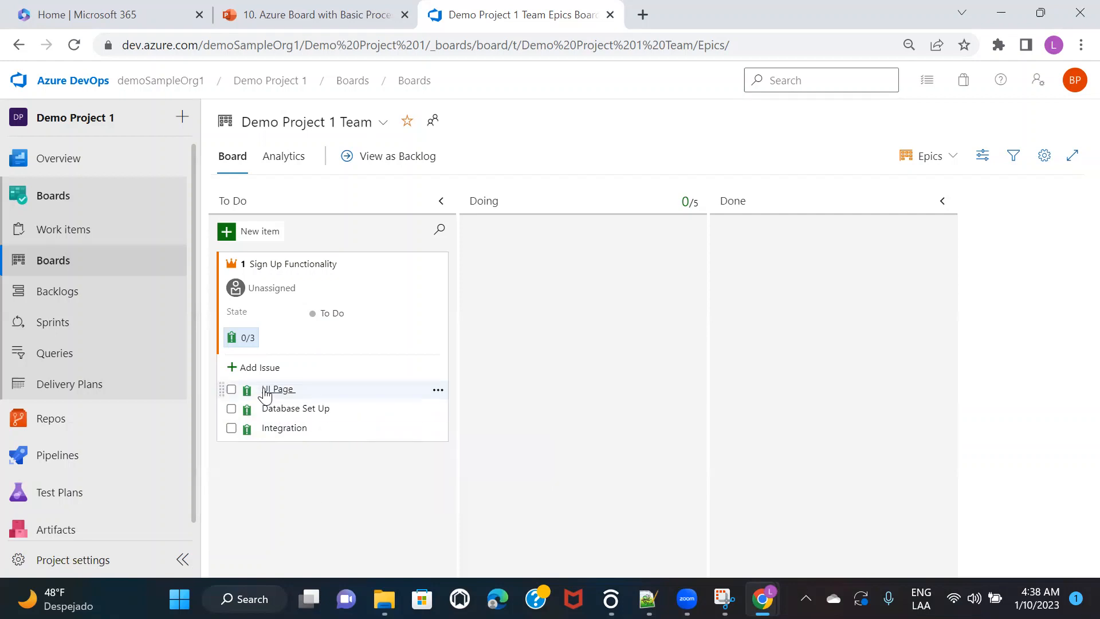
pyautogui.click(951, 156)
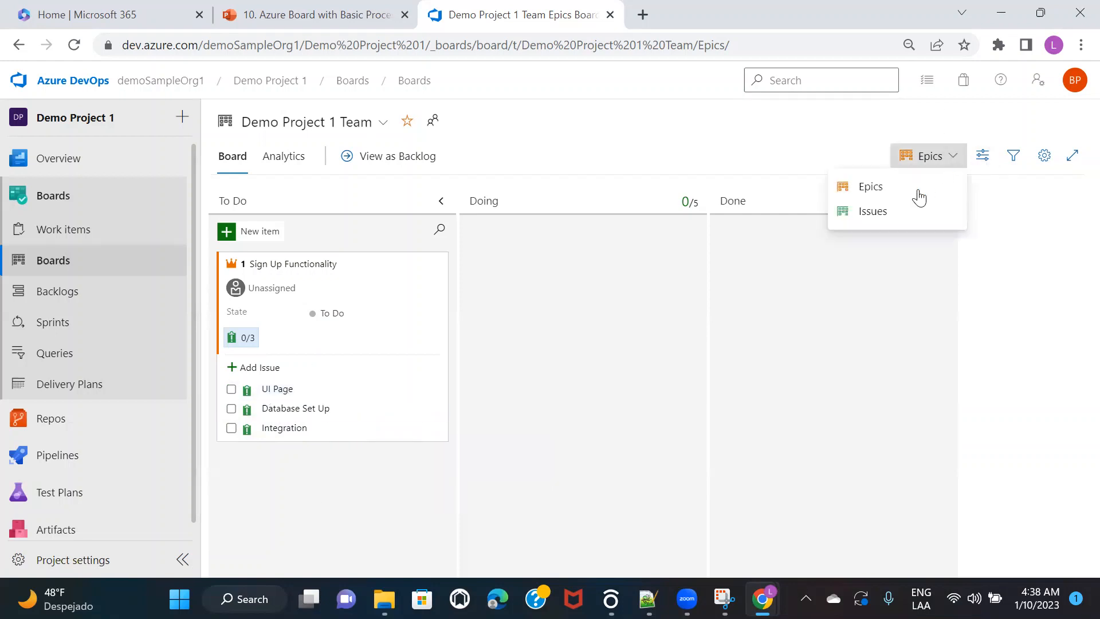
pyautogui.click(889, 212)
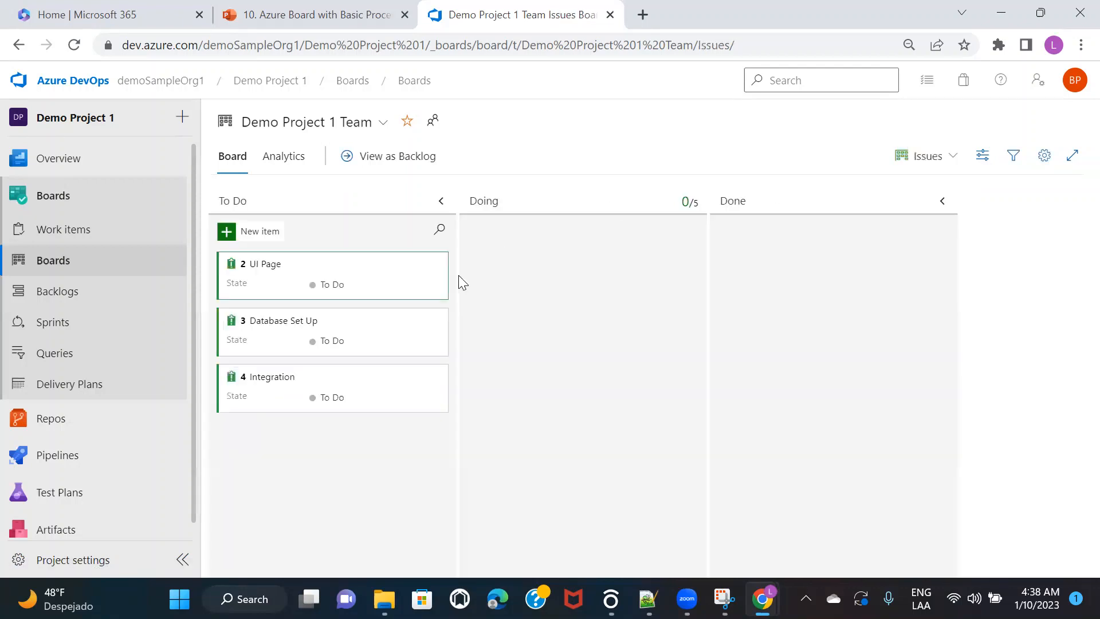
pyautogui.moveTo(253, 285)
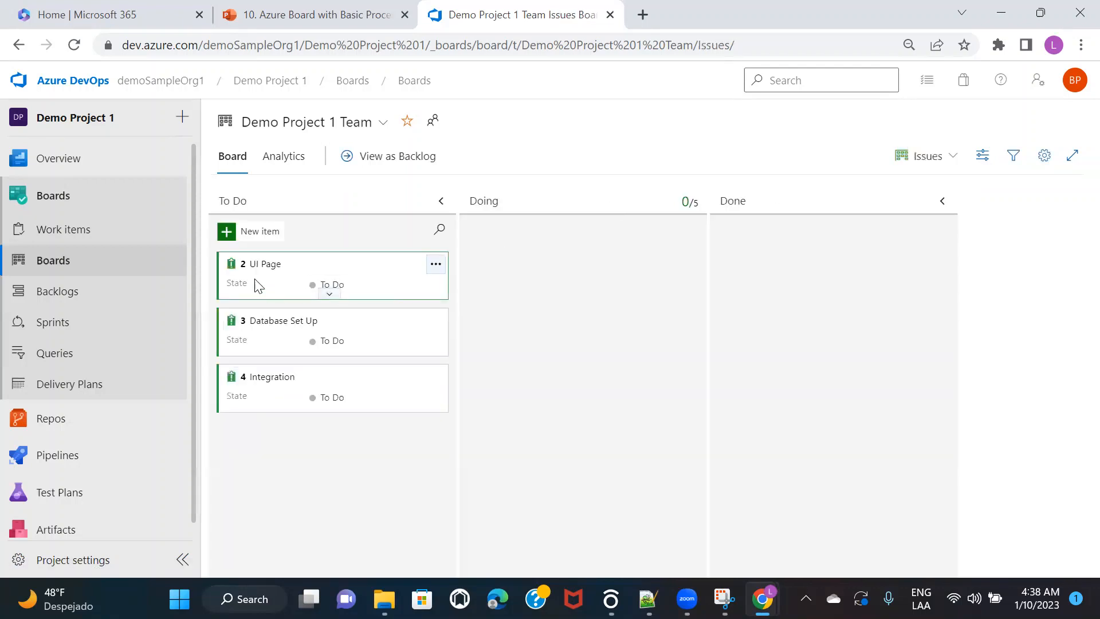
pyautogui.click(437, 264)
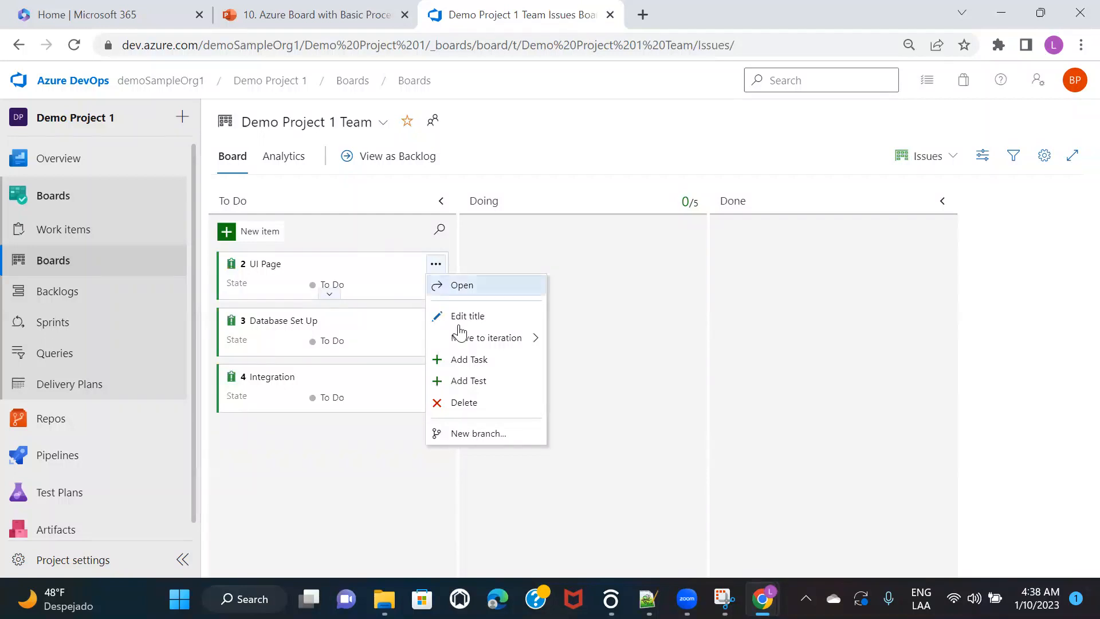
pyautogui.click(953, 156)
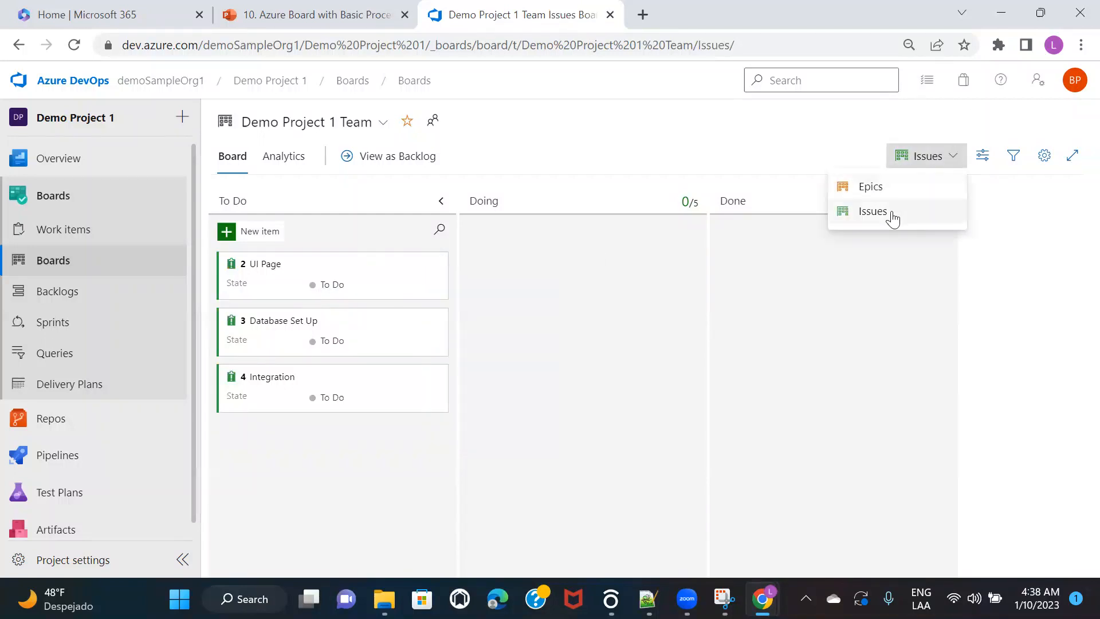
pyautogui.click(734, 143)
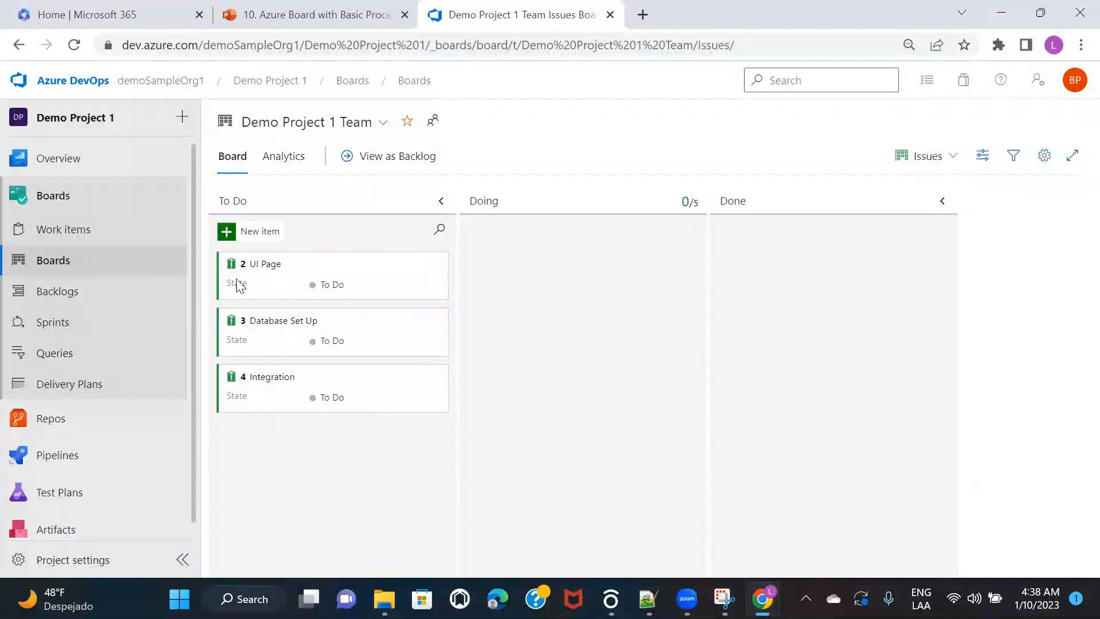
# Step: Under UI Page, add tasks 'Sign In Page', 'Sign Up Page' and 'Forgot Password'
pyautogui.click(434, 266)
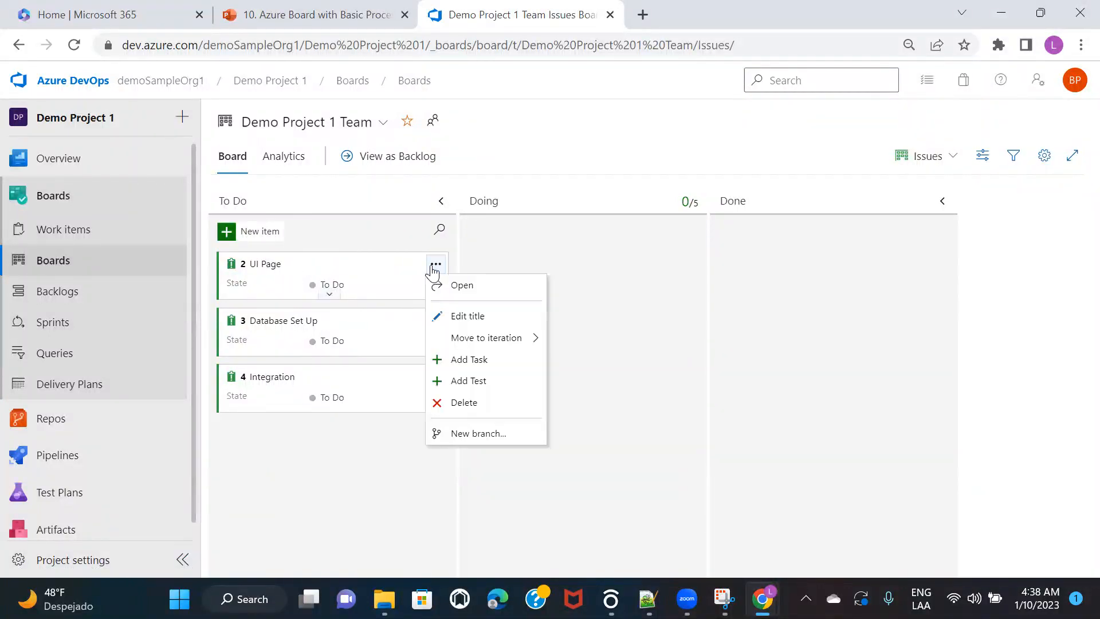
pyautogui.click(474, 361)
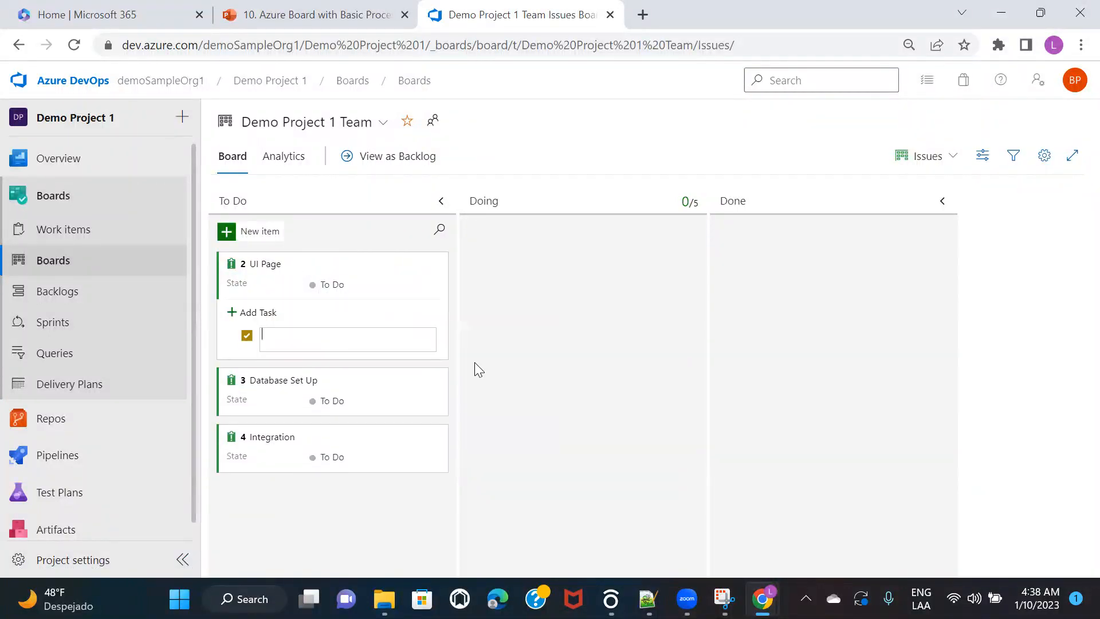
pyautogui.write('Sign In Page')
pyautogui.press('Return')
pyautogui.write('Sign Up pag')
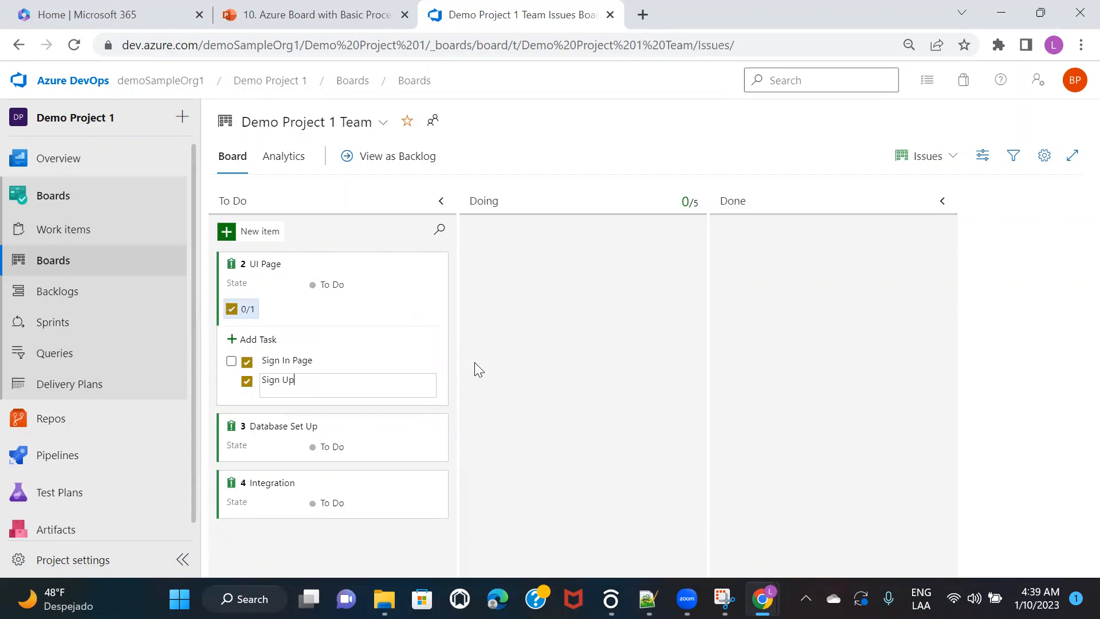
pyautogui.press('BackSpace')
pyautogui.press('BackSpace')
pyautogui.press('BackSpace')
pyautogui.write('Page')
pyautogui.press('Return')
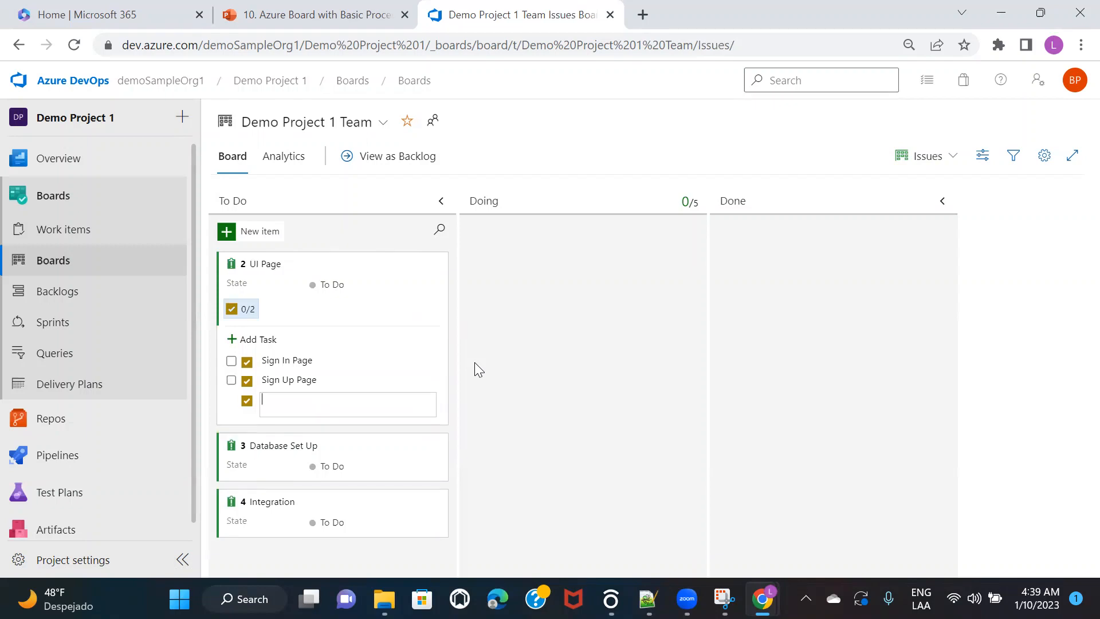
pyautogui.write('Forgot Password')
pyautogui.press('Return')
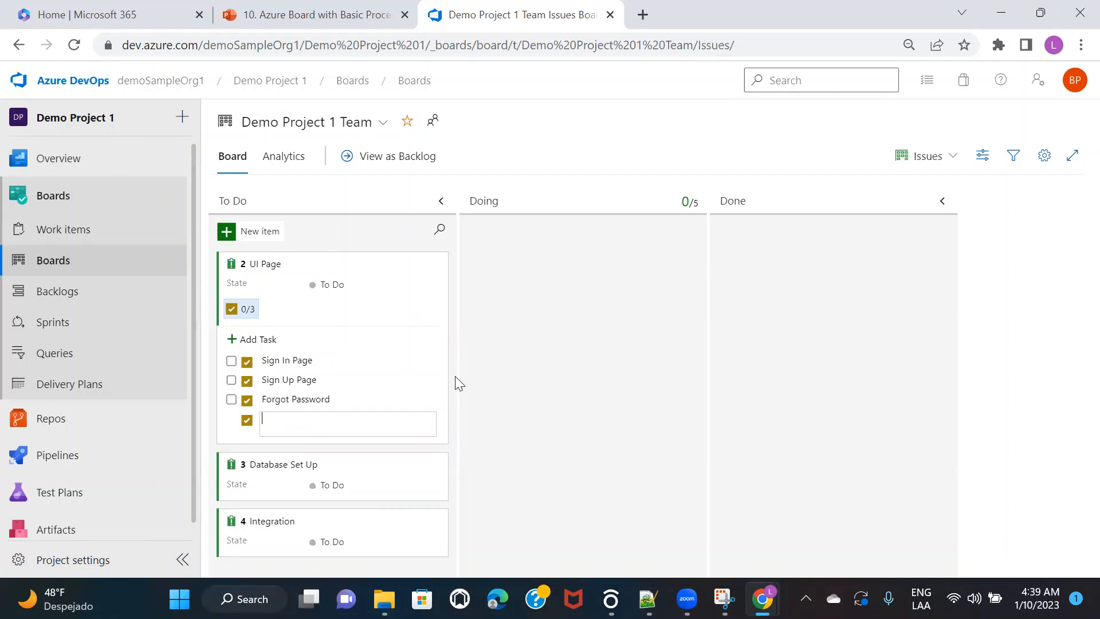
pyautogui.press('Escape')
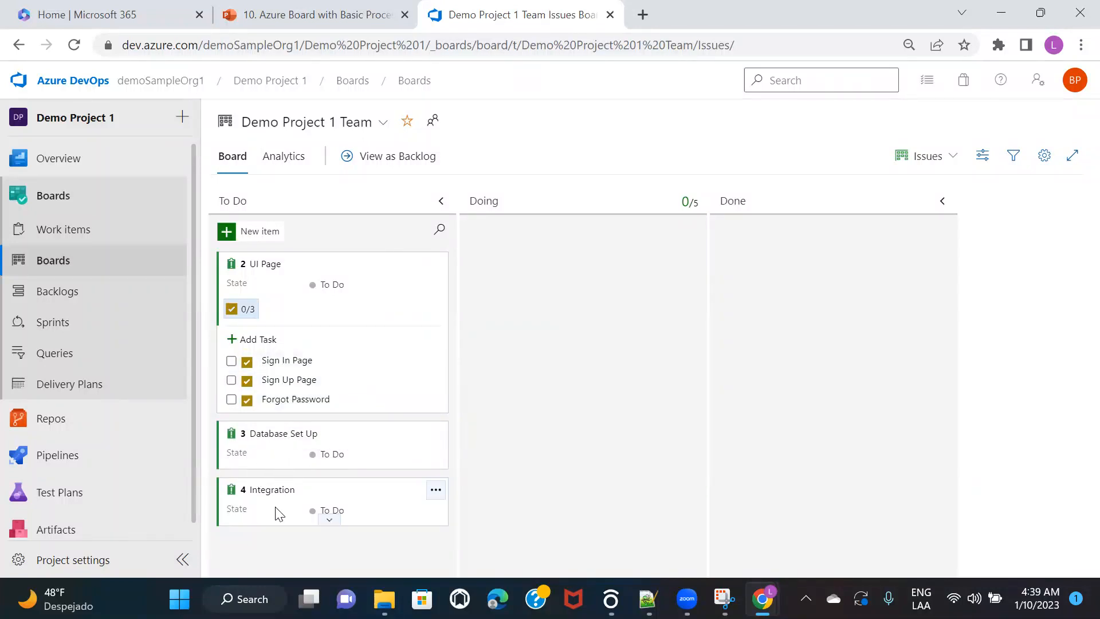
# Step: Switch the board from Issues to Epics and show Sign Up Functionality's child issues on its card
pyautogui.click(946, 161)
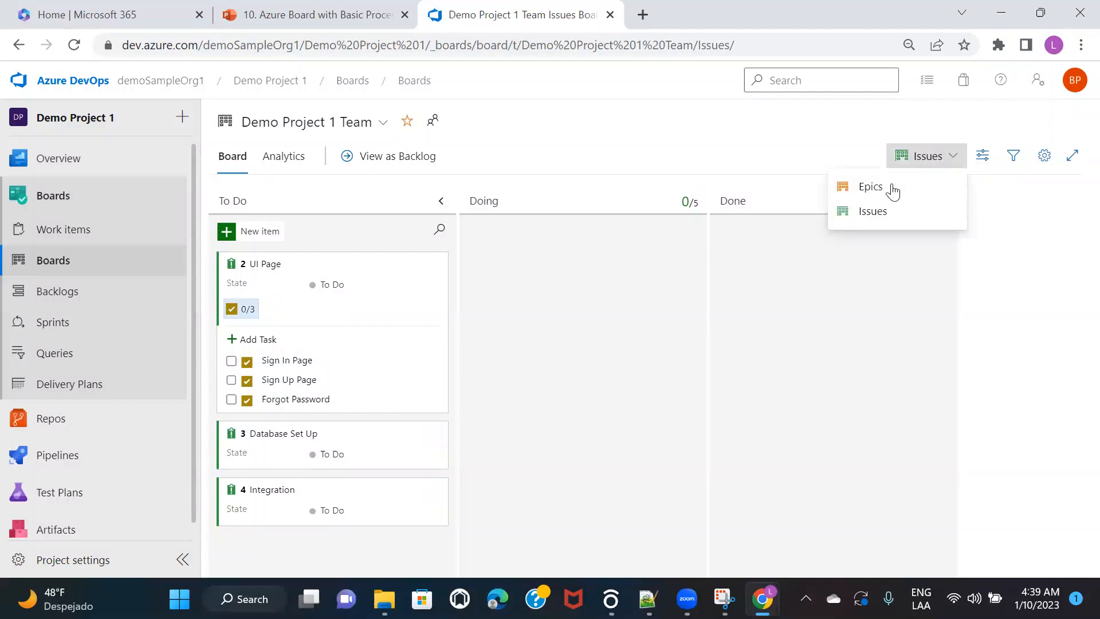
pyautogui.click(885, 188)
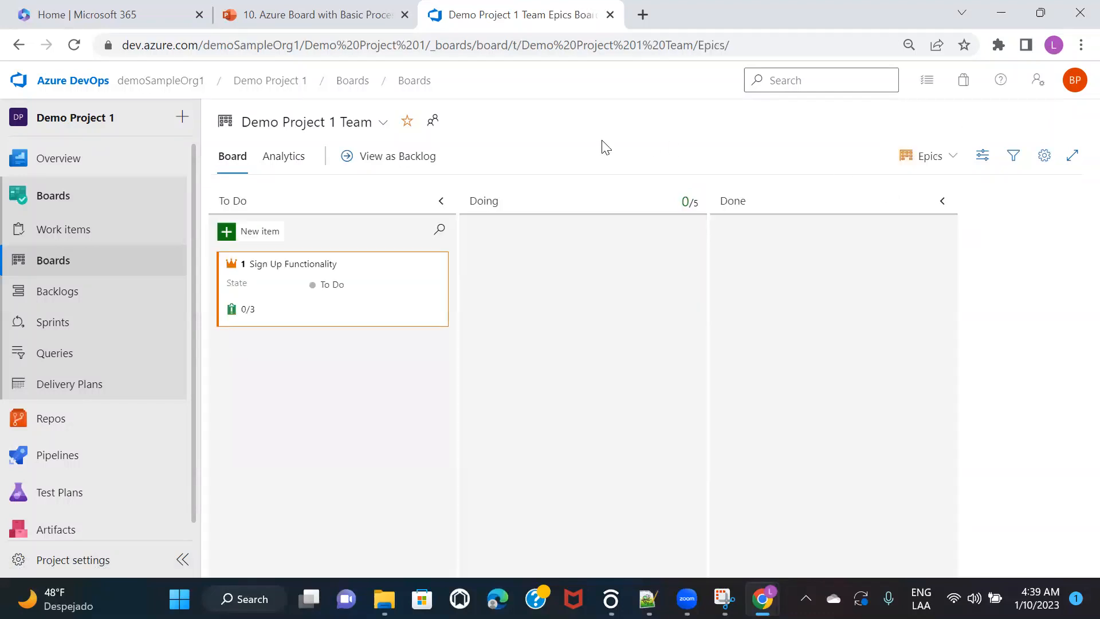
pyautogui.click(331, 321)
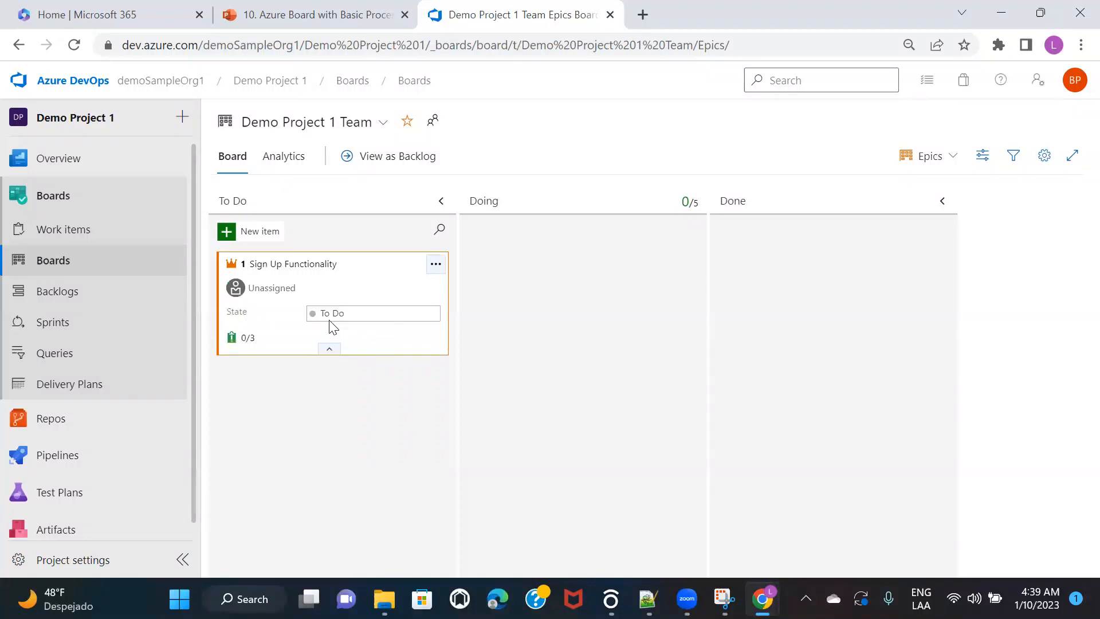
pyautogui.click(328, 349)
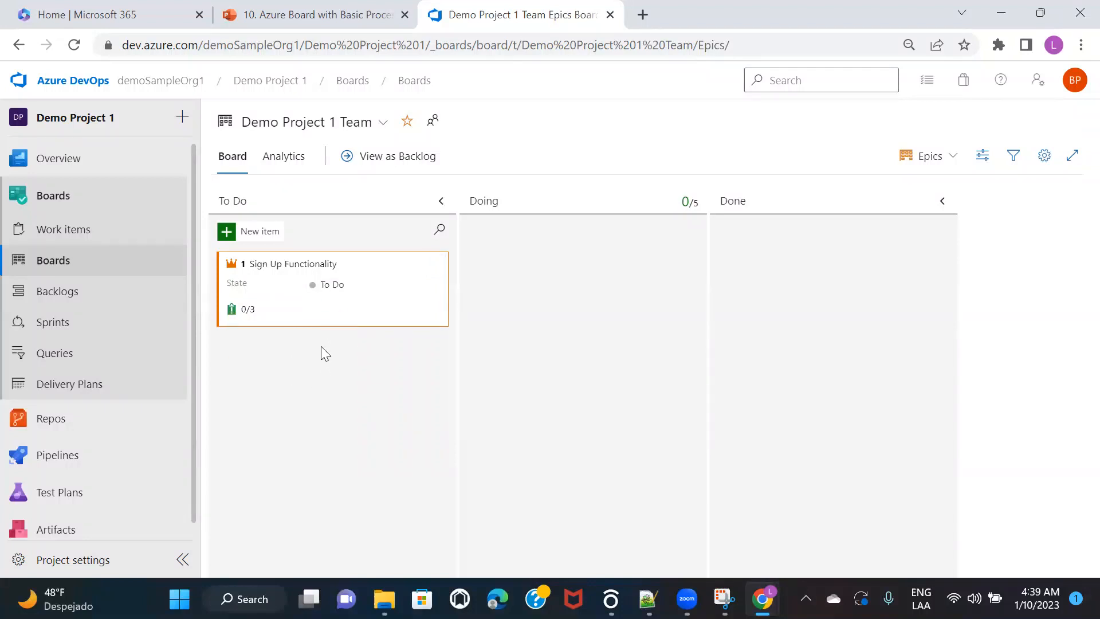
pyautogui.click(244, 310)
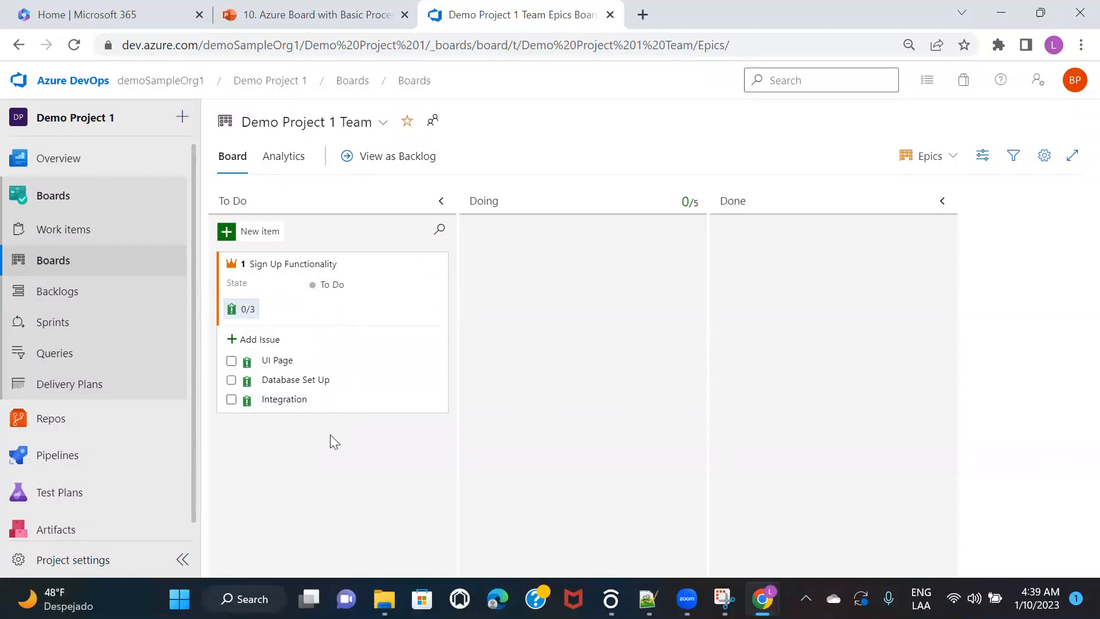
# Step: Look at the UI Page child issue, then open the Sign Up Functionality epic's details
pyautogui.click(282, 363)
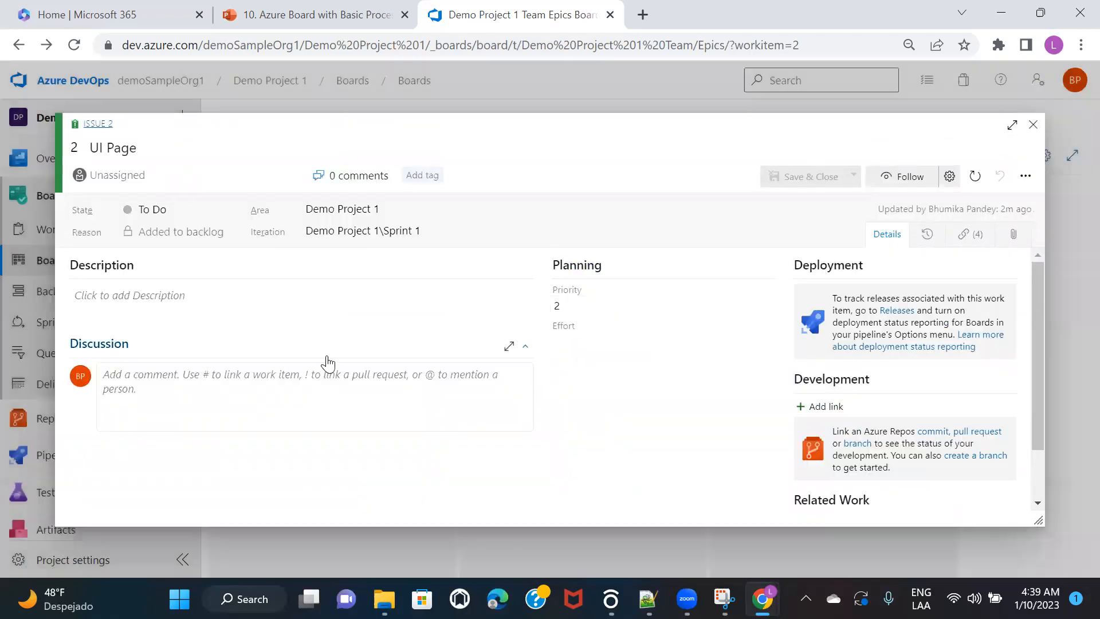
pyautogui.click(1033, 125)
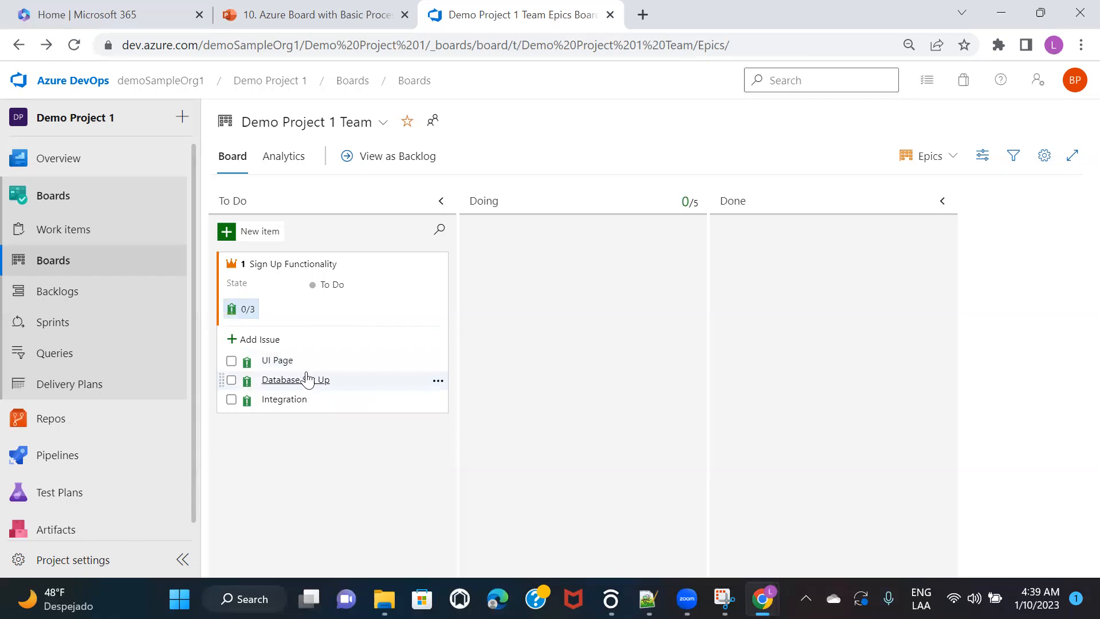
pyautogui.click(276, 265)
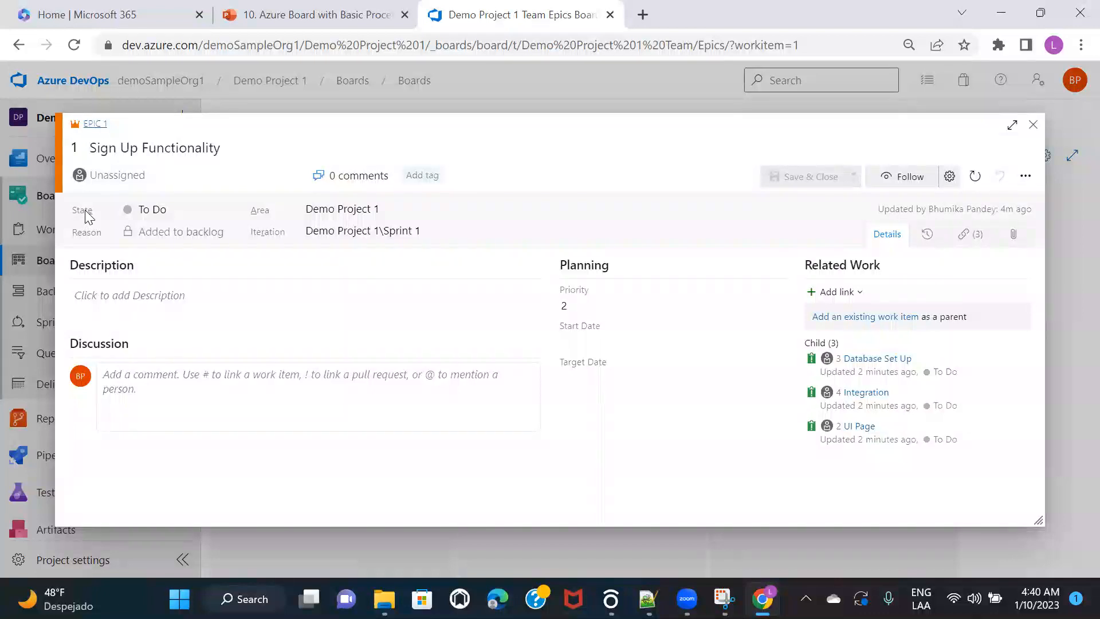
pyautogui.click(198, 211)
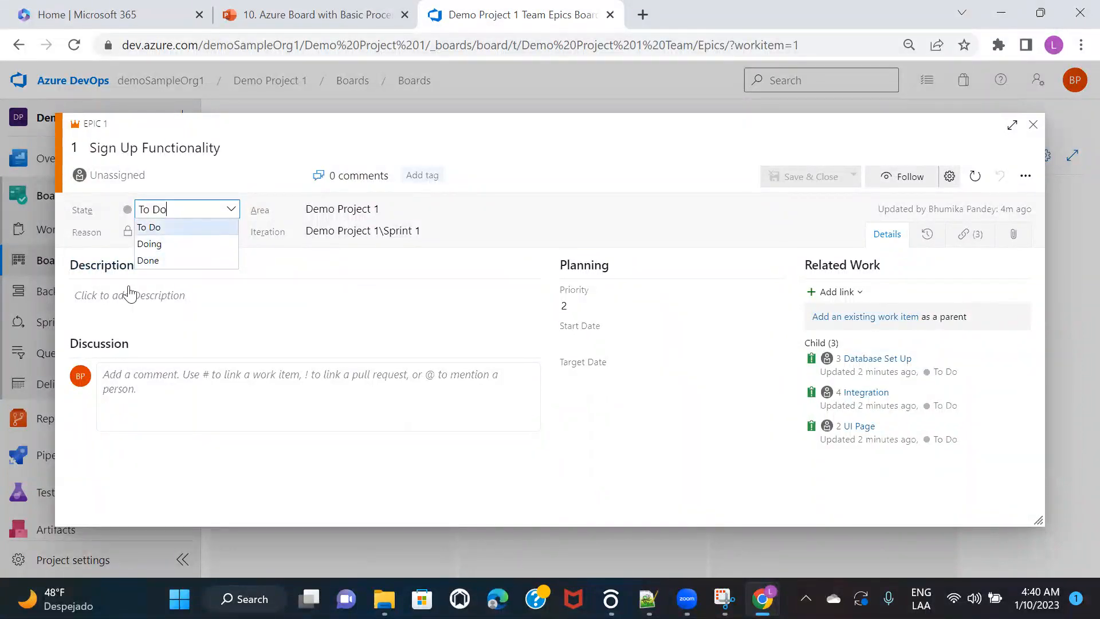
pyautogui.click(152, 298)
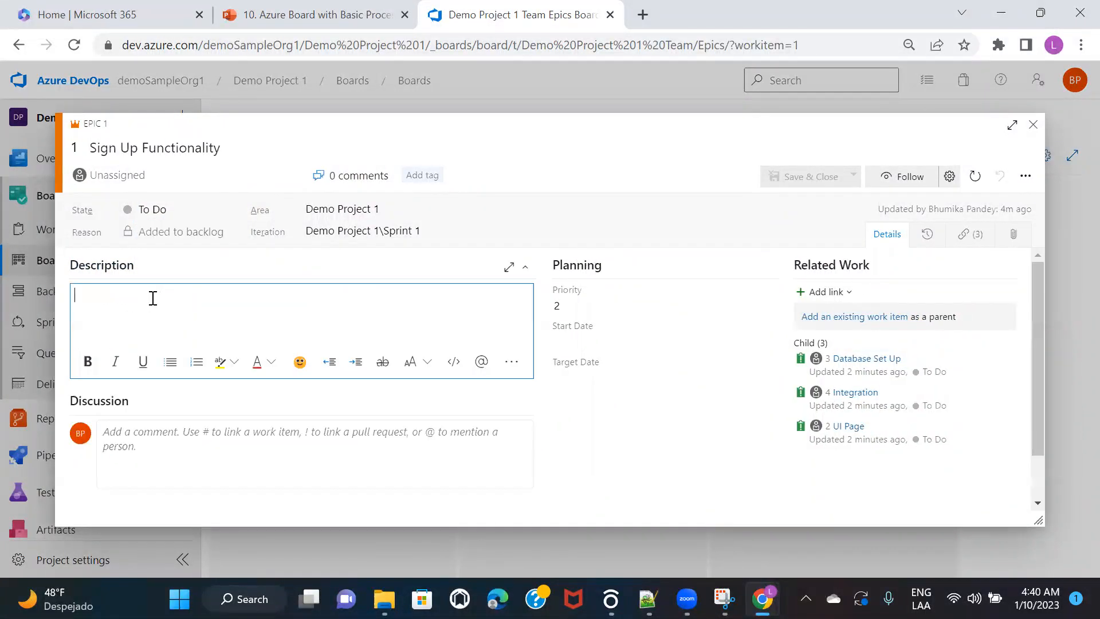
pyautogui.click(187, 213)
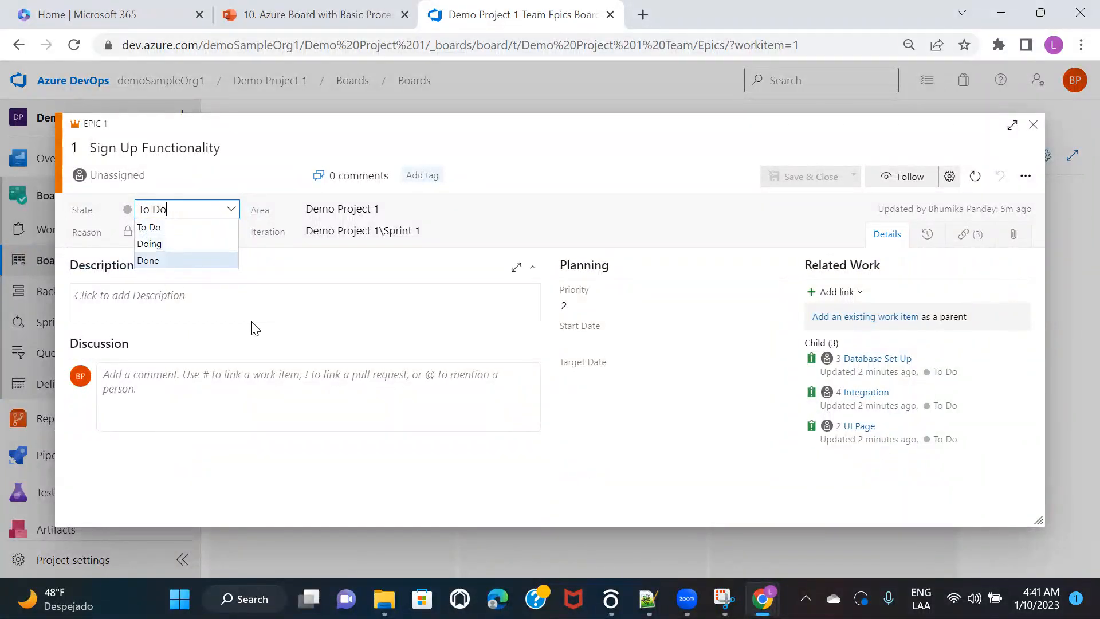
pyautogui.click(304, 287)
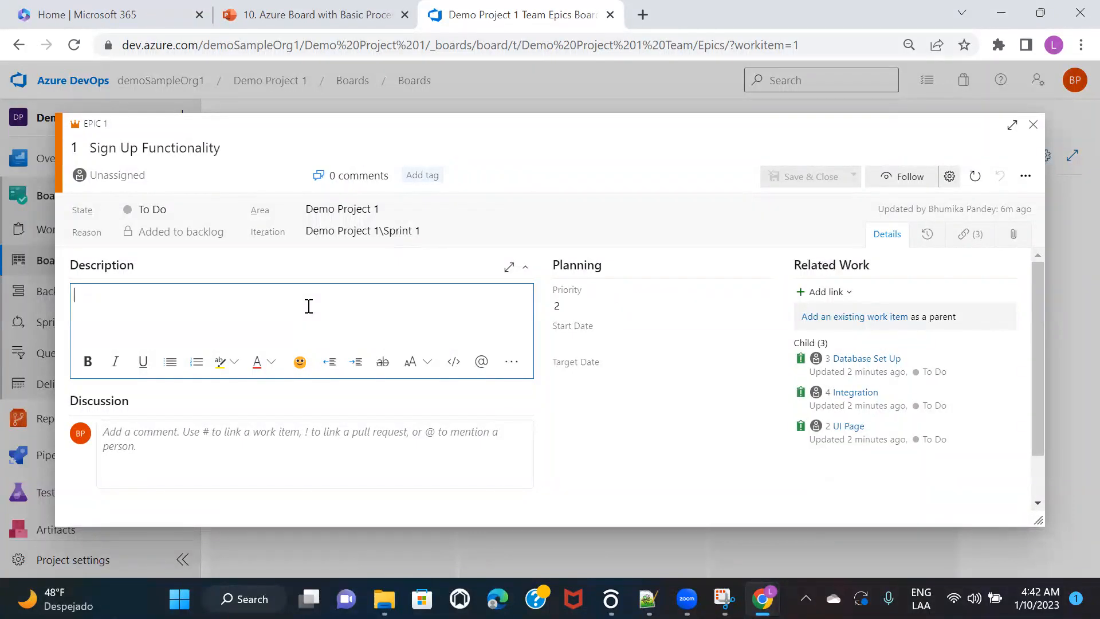
pyautogui.click(435, 235)
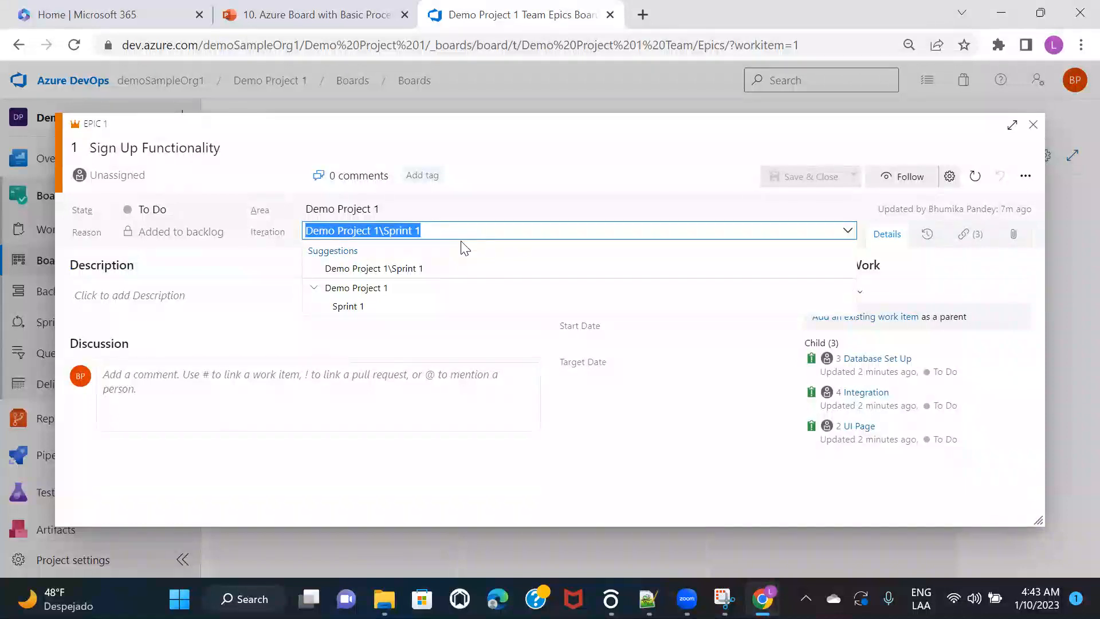
pyautogui.click(545, 168)
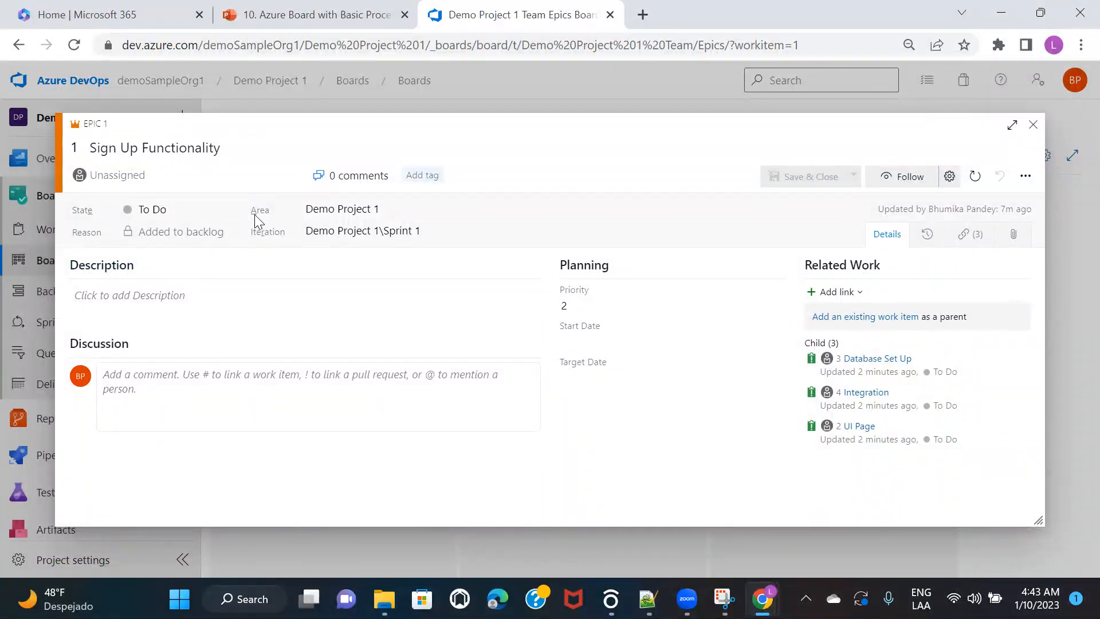
# Step: Leave the Sign Up Functionality epic unassigned and review its title and description fields
pyautogui.moveTo(254, 214)
pyautogui.click(123, 176)
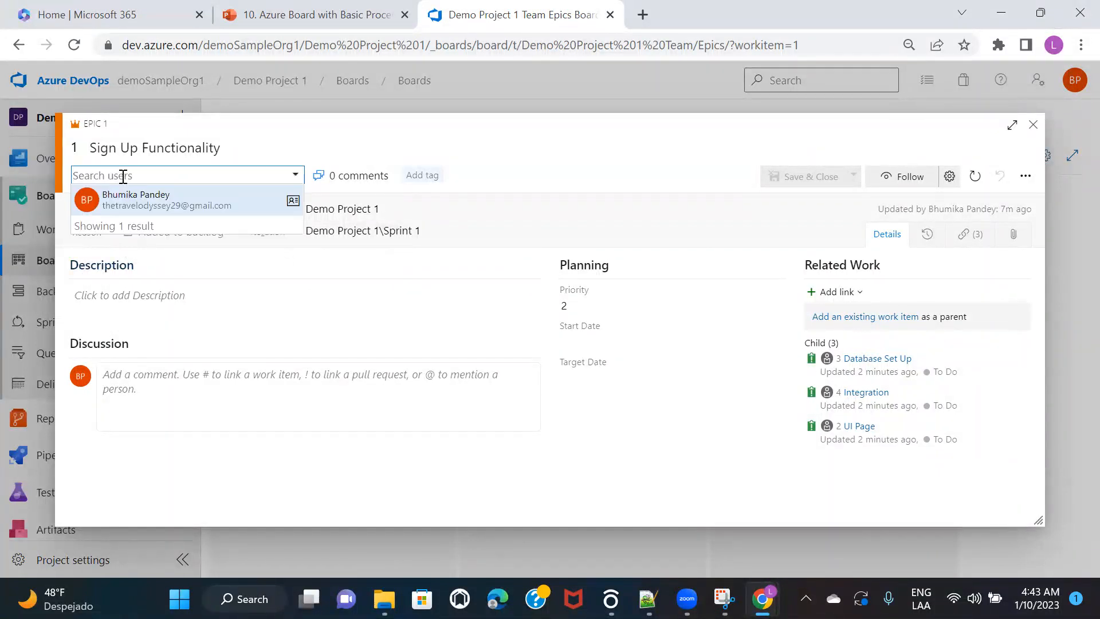
pyautogui.click(418, 132)
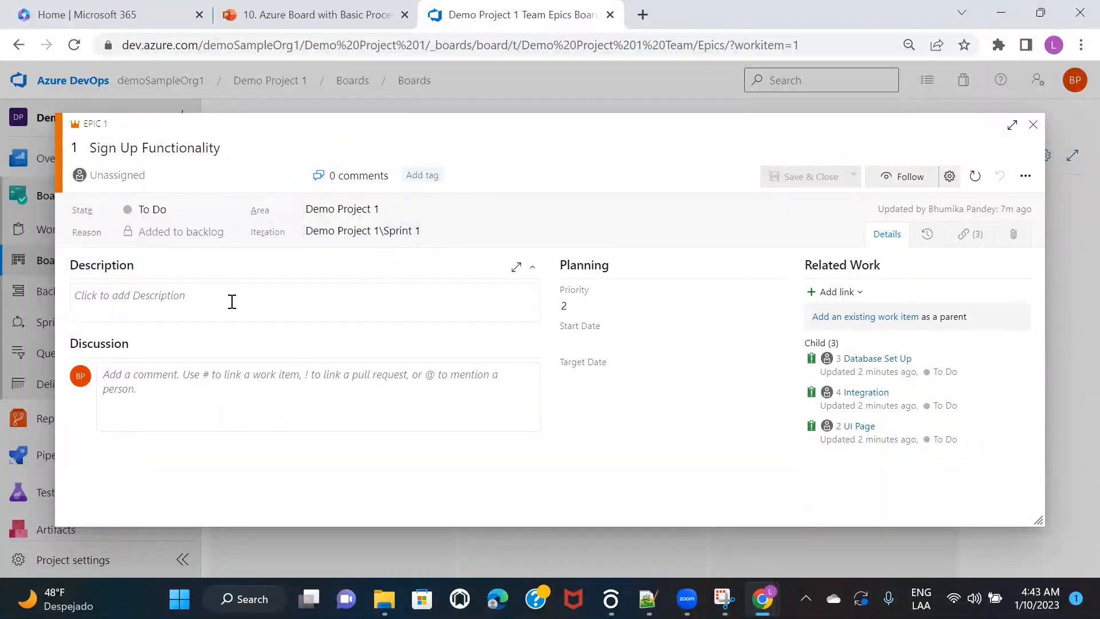
pyautogui.click(126, 297)
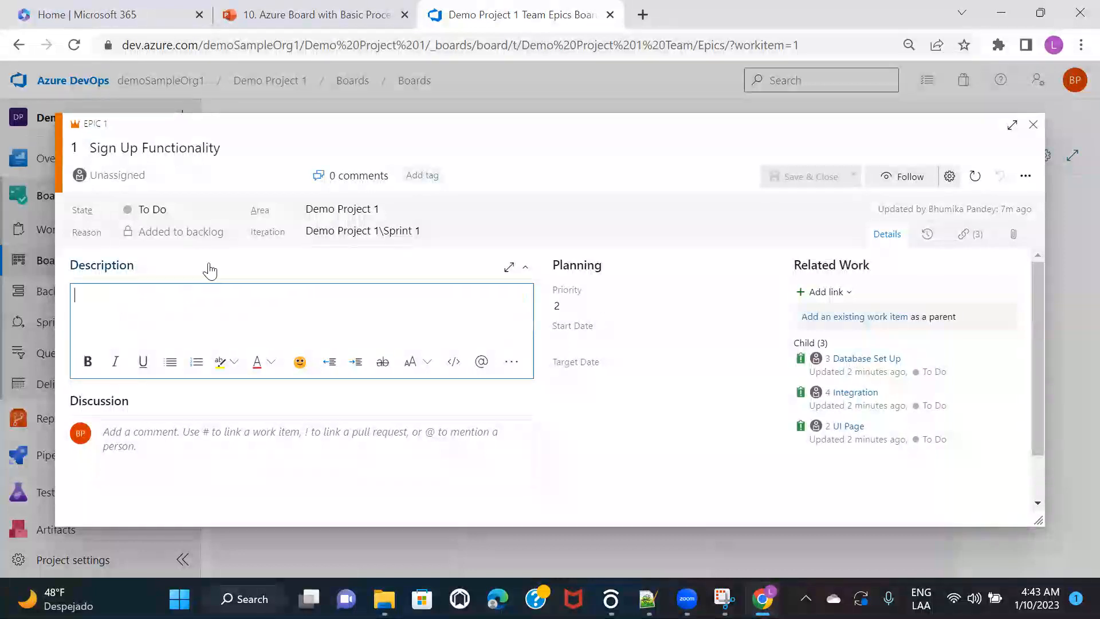
pyautogui.click(269, 143)
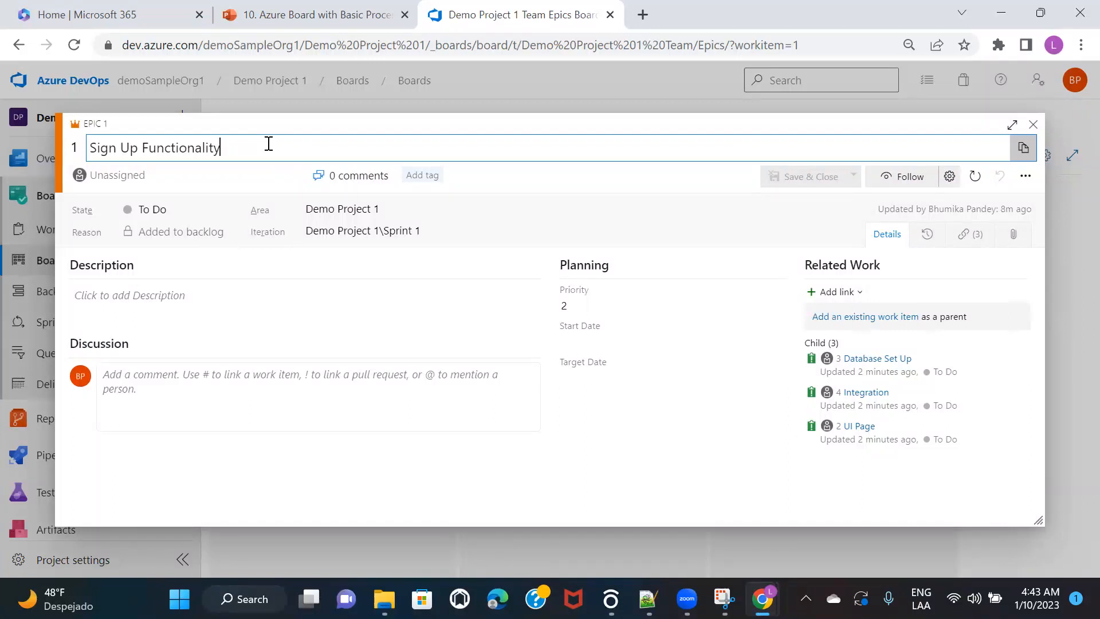
pyautogui.click(186, 309)
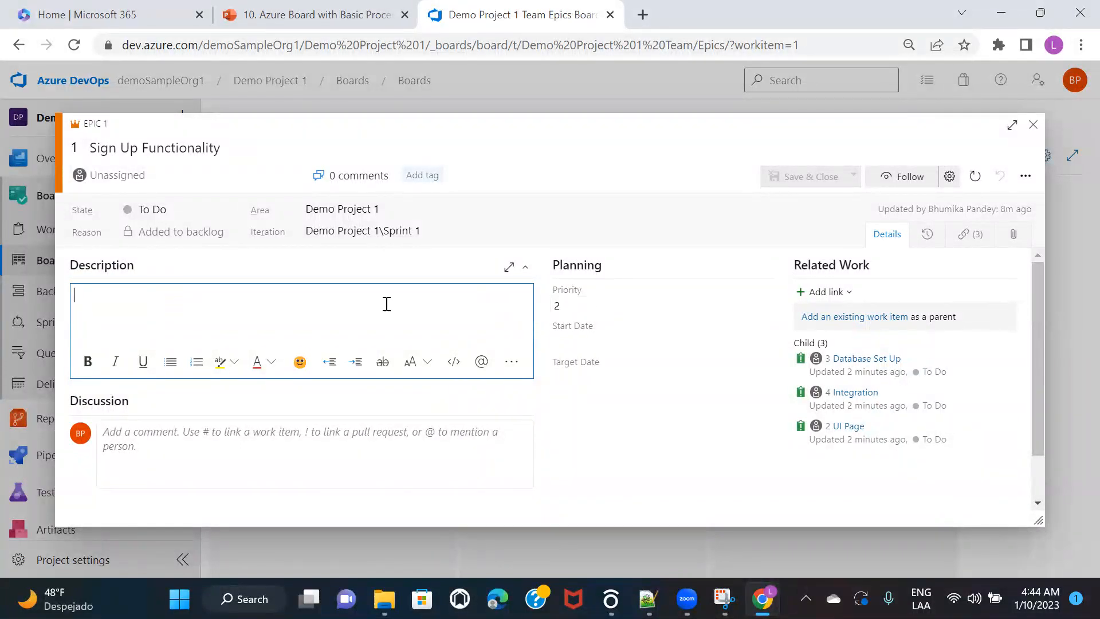
# Step: Keep the epic's priority at 2, close the epic, and open its child issue UI Page
pyautogui.click(623, 304)
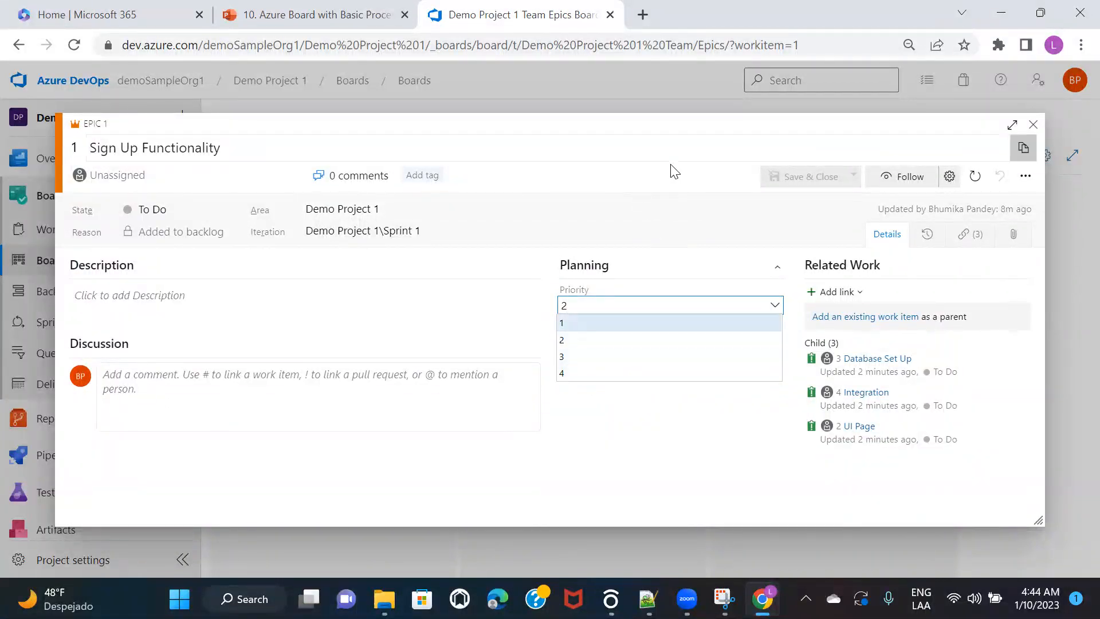
pyautogui.click(675, 172)
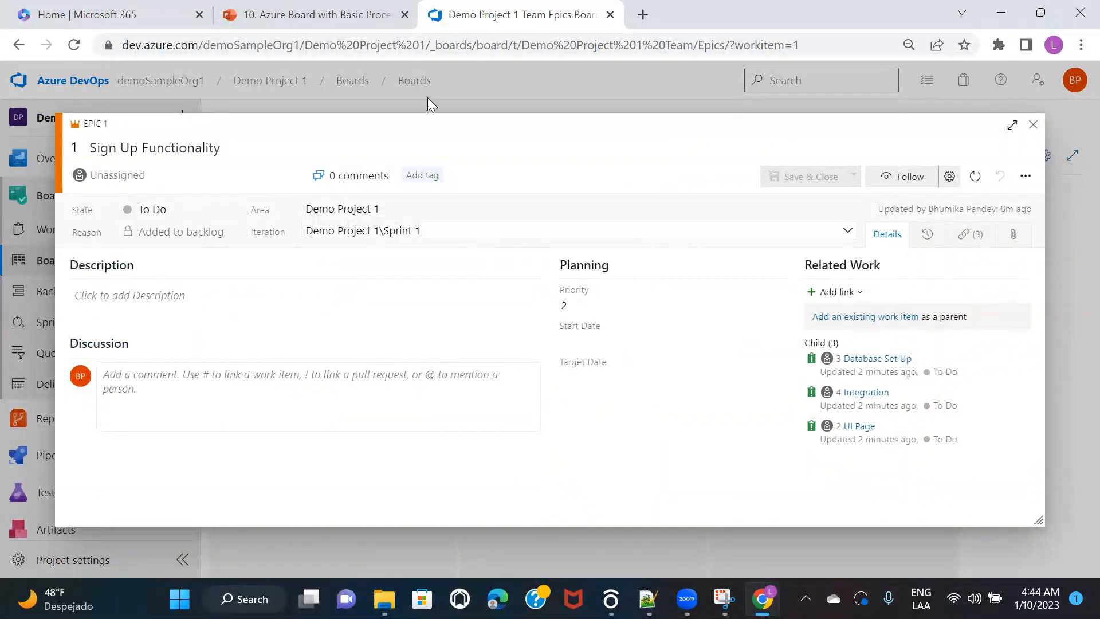
pyautogui.click(1033, 124)
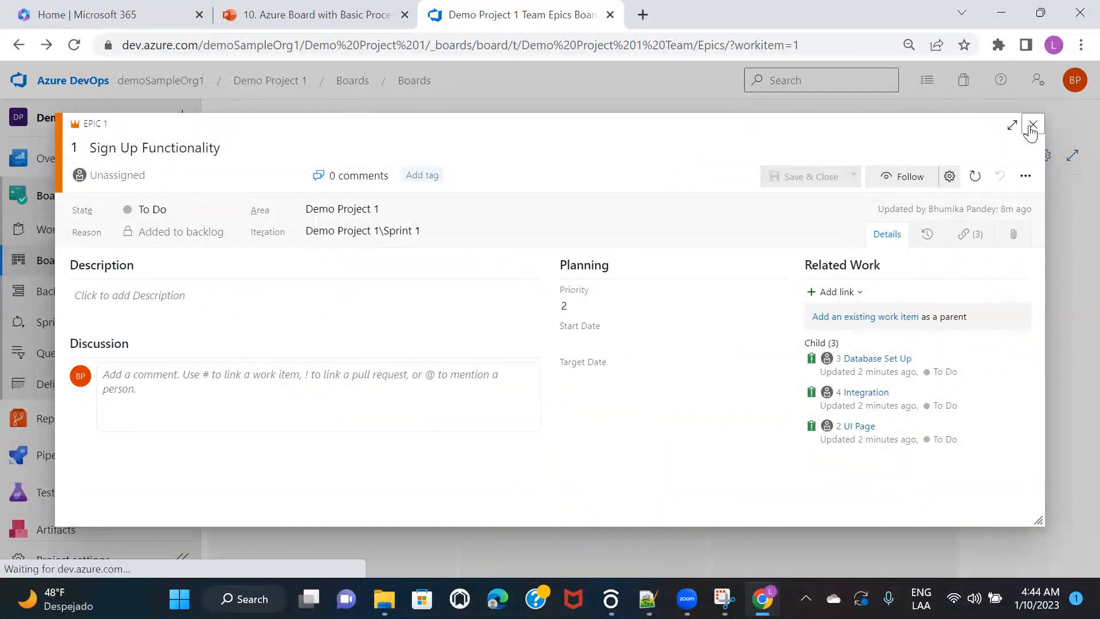
pyautogui.click(270, 361)
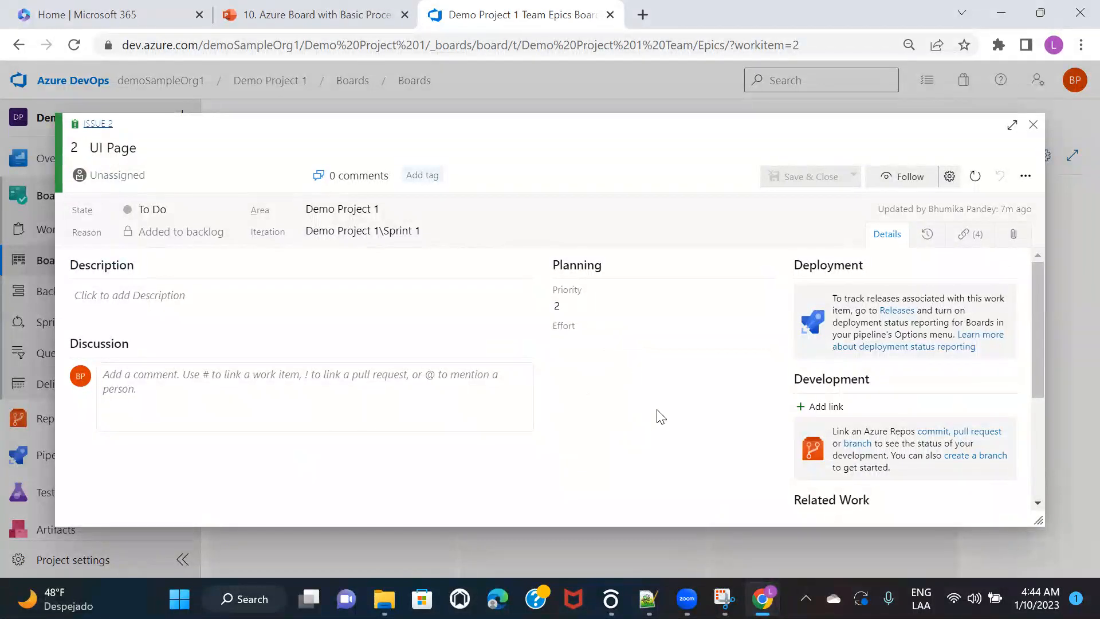
# Step: Close the UI Page issue and switch the board to the Issues level
pyautogui.click(1032, 124)
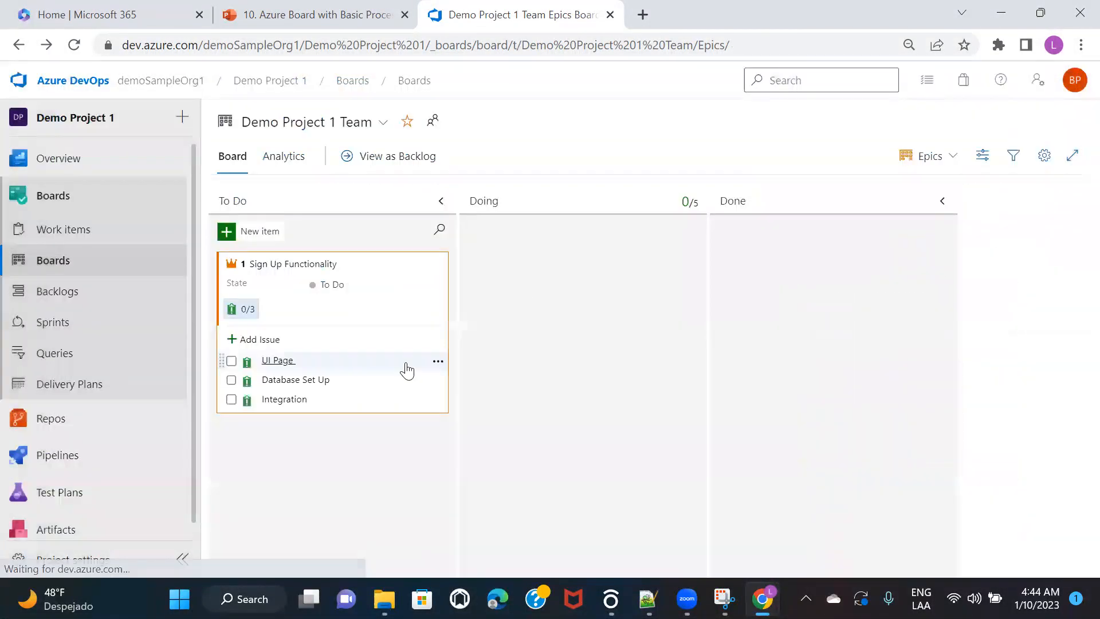
pyautogui.click(940, 163)
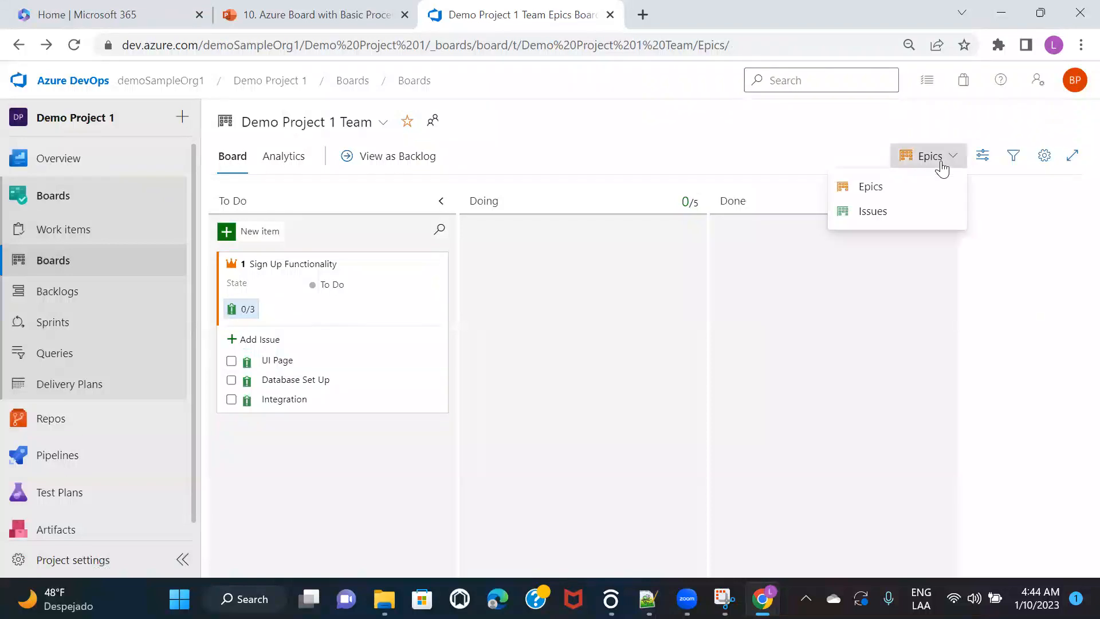
pyautogui.click(872, 212)
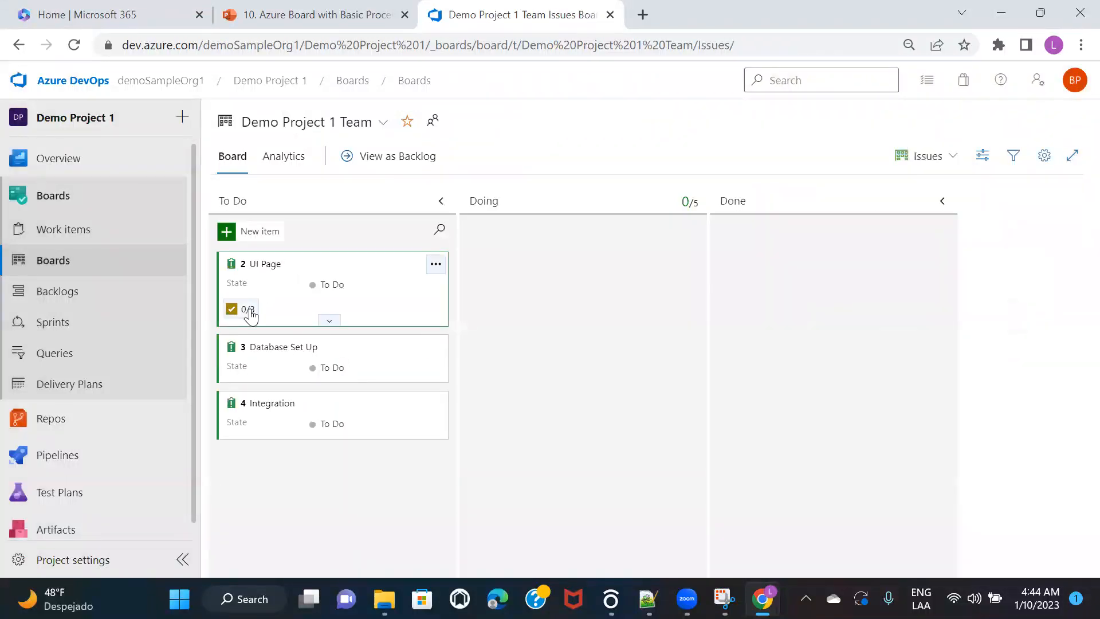
# Step: Inspect UI Page's Sign In Page task without changes, then return the board to Epics
pyautogui.click(250, 315)
pyautogui.click(287, 360)
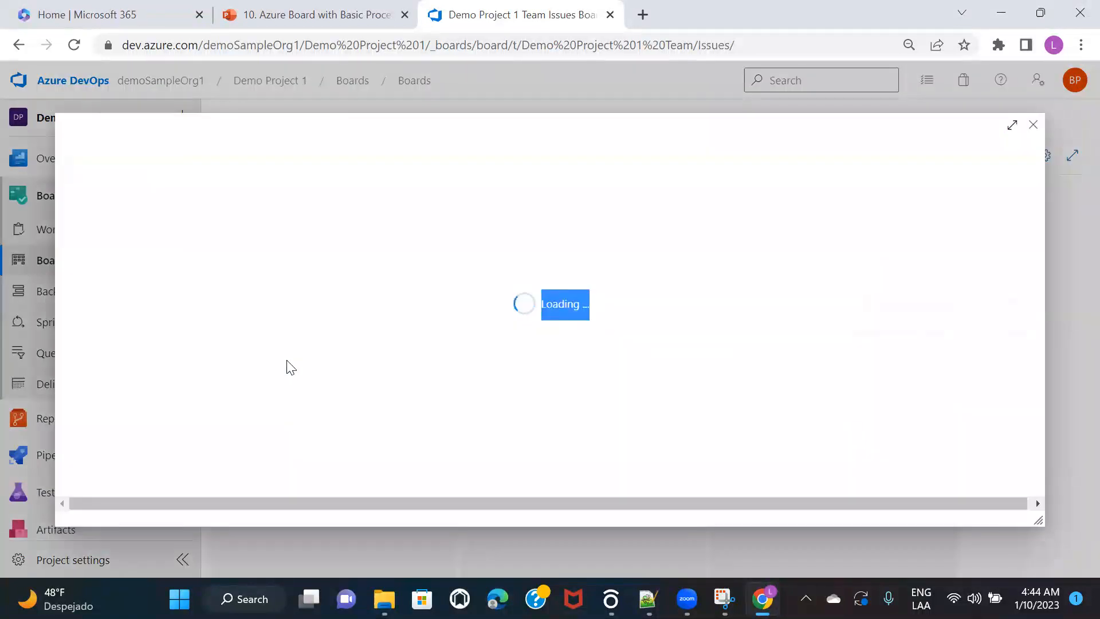
pyautogui.click(687, 379)
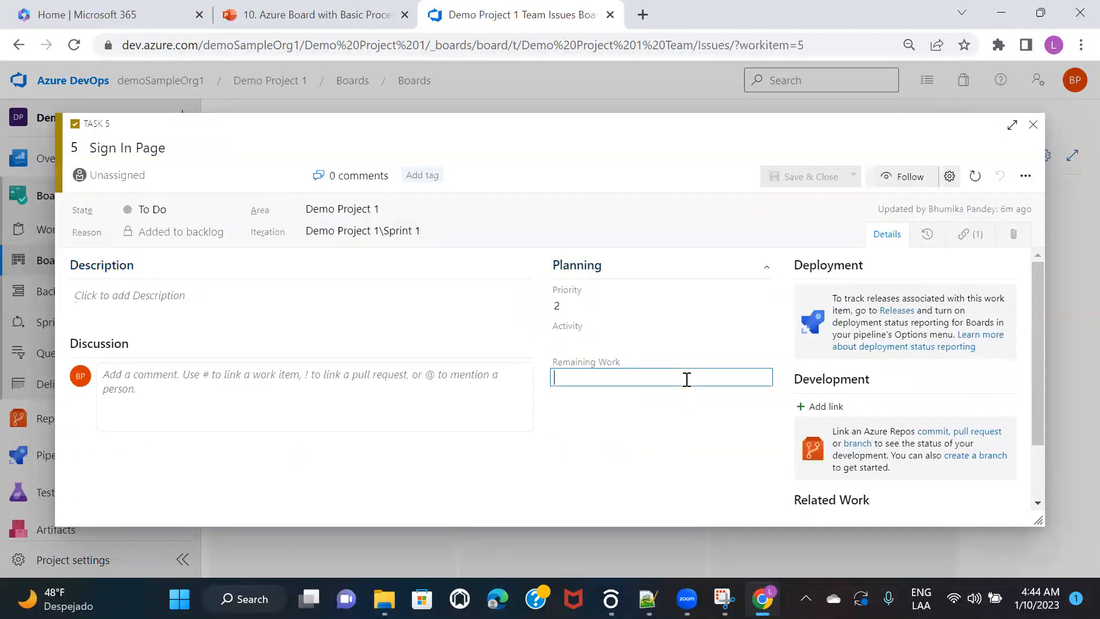
pyautogui.click(660, 449)
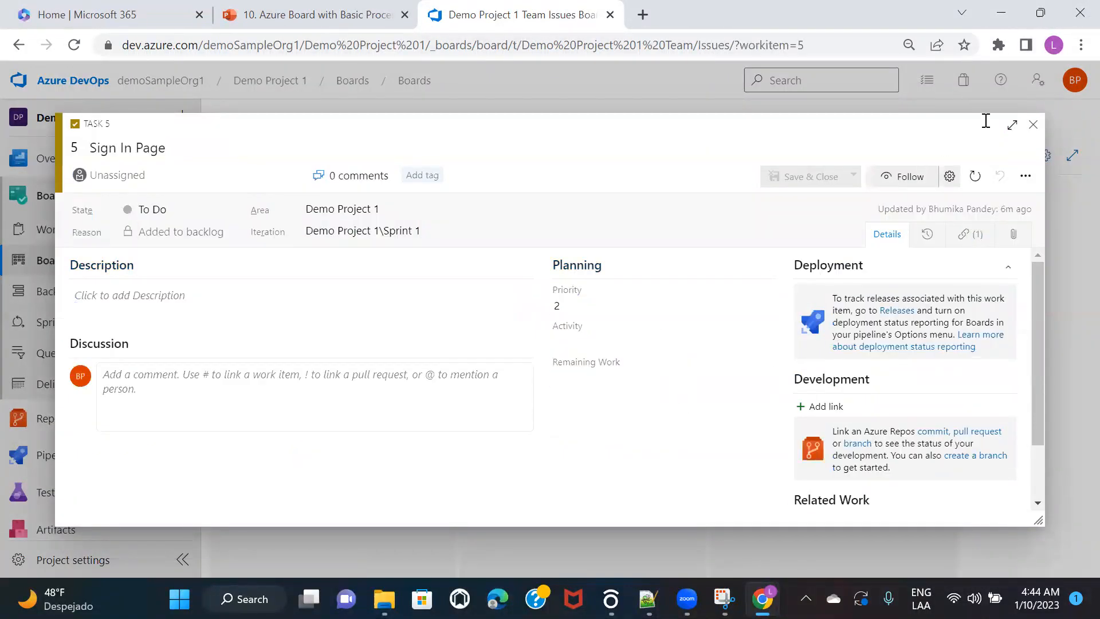
pyautogui.click(1033, 127)
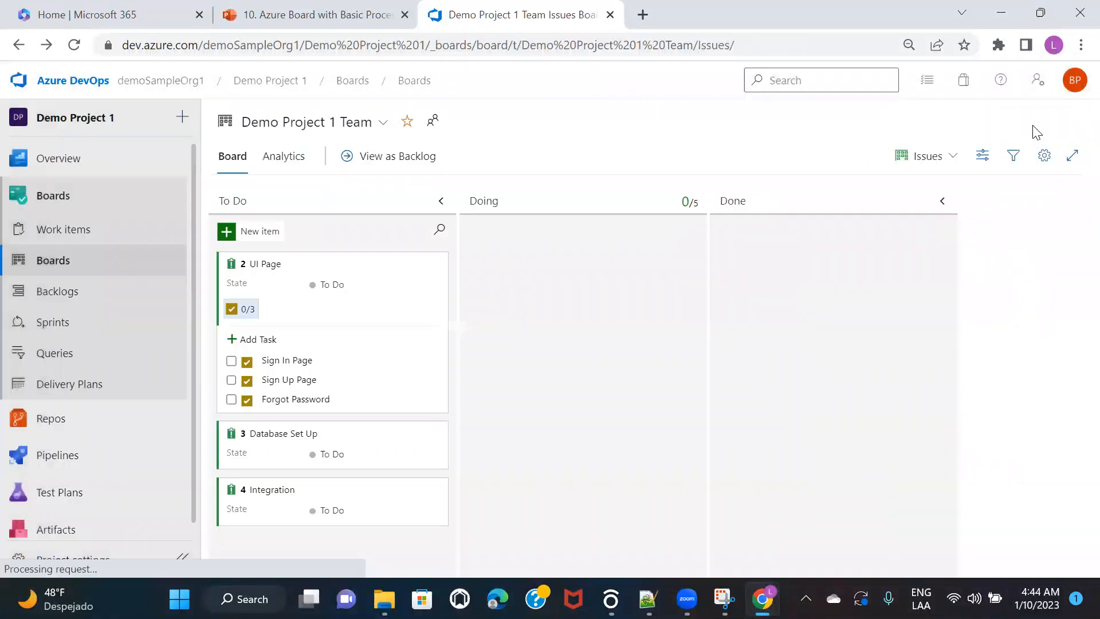
pyautogui.click(923, 163)
pyautogui.click(869, 185)
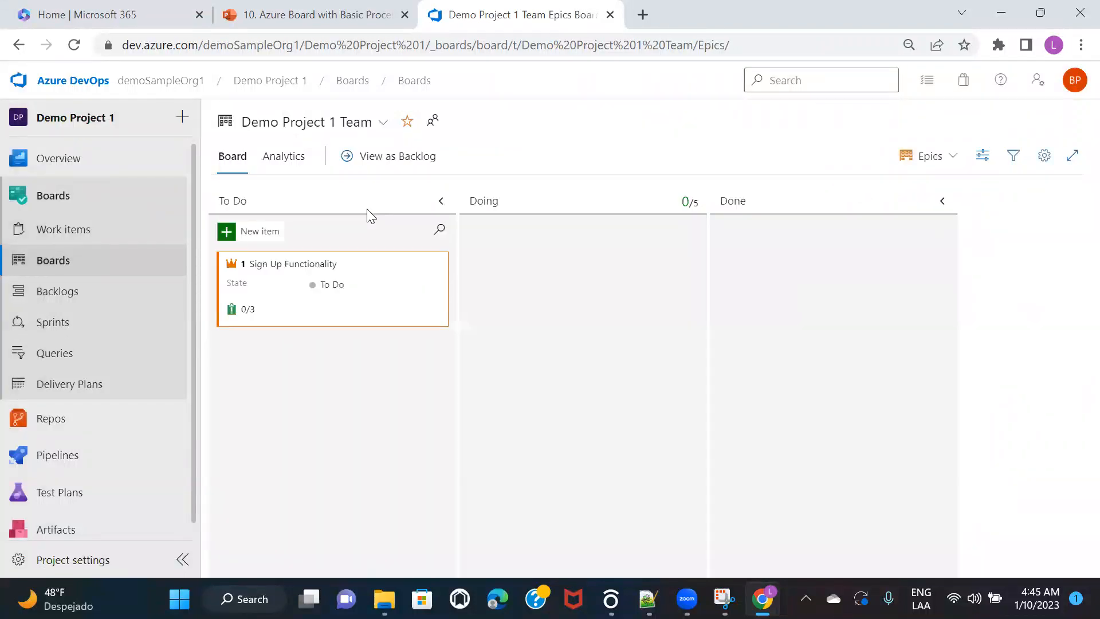
# Step: Open the Sign Up Functionality epic and pick 1/10/2023 as its Start Date
pyautogui.click(284, 265)
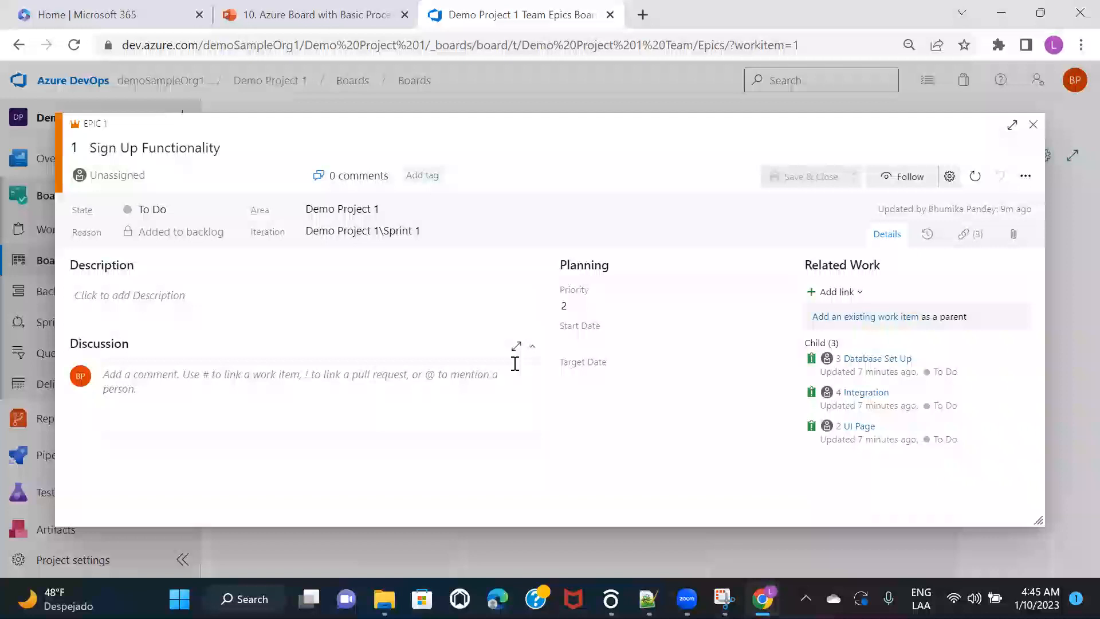
pyautogui.click(702, 343)
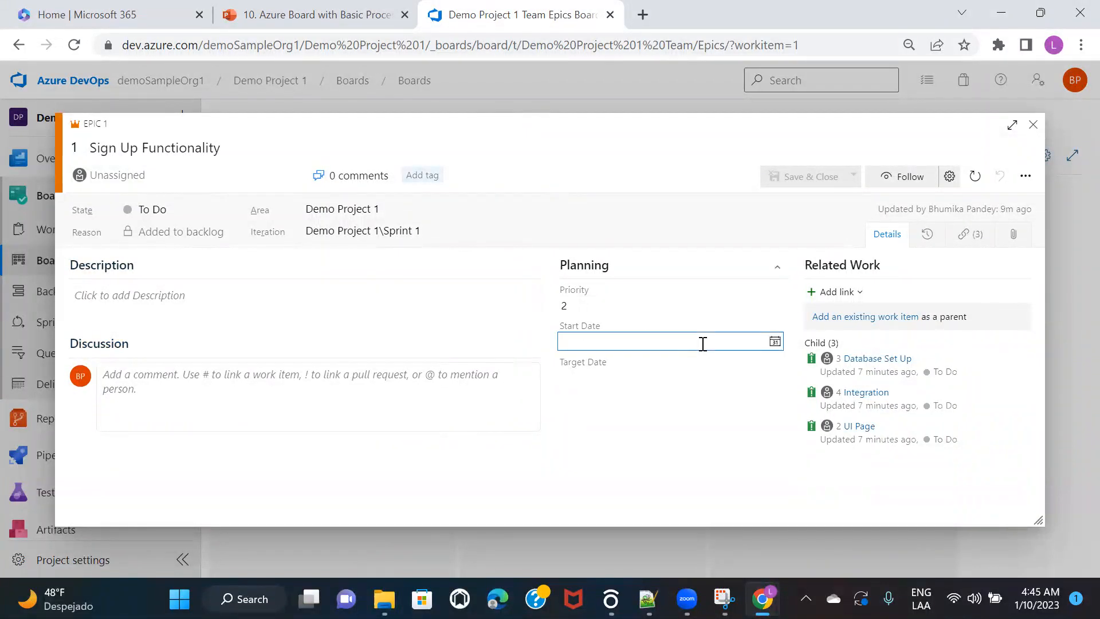
pyautogui.click(775, 342)
pyautogui.click(687, 401)
pyautogui.click(594, 377)
pyautogui.click(773, 379)
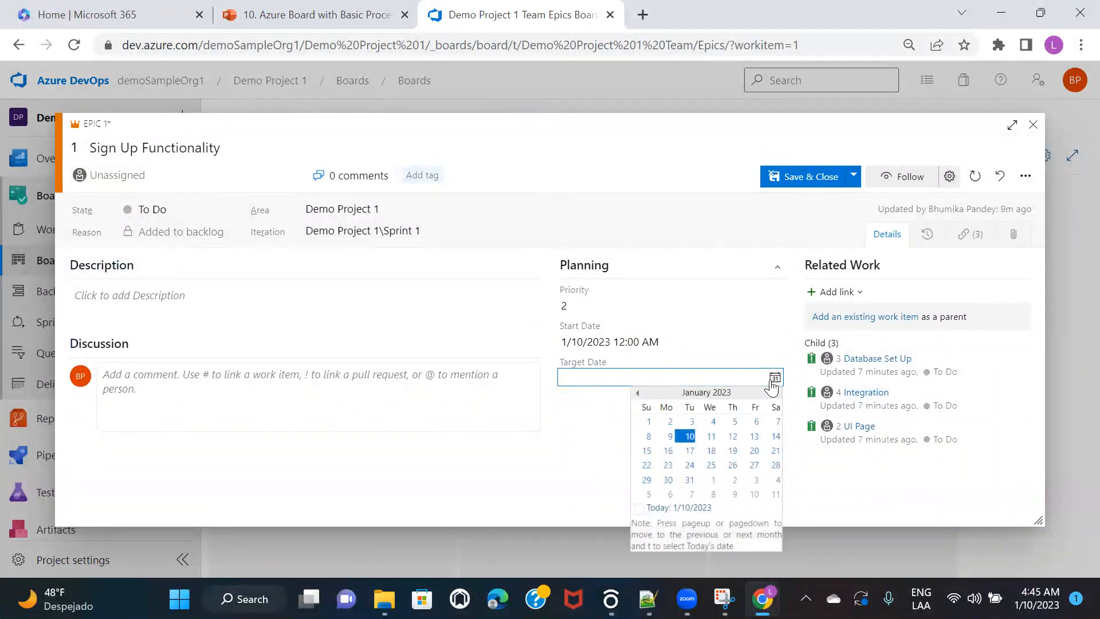
# Step: Choose January 17 in the Target Date calendar, giving a target of 1/17/2023
pyautogui.click(691, 451)
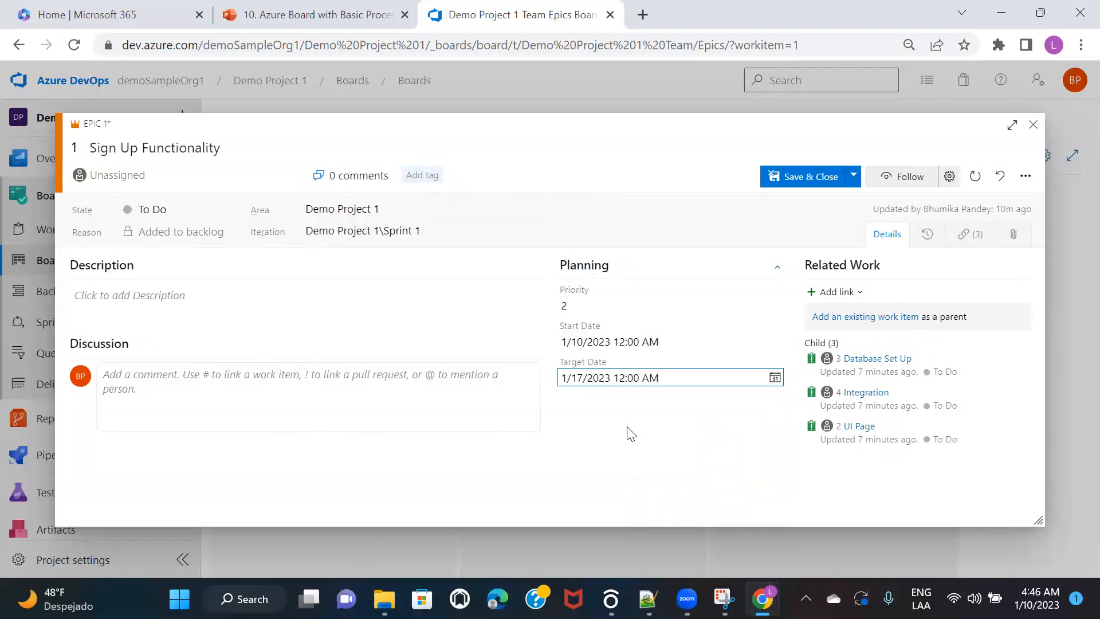
pyautogui.click(630, 433)
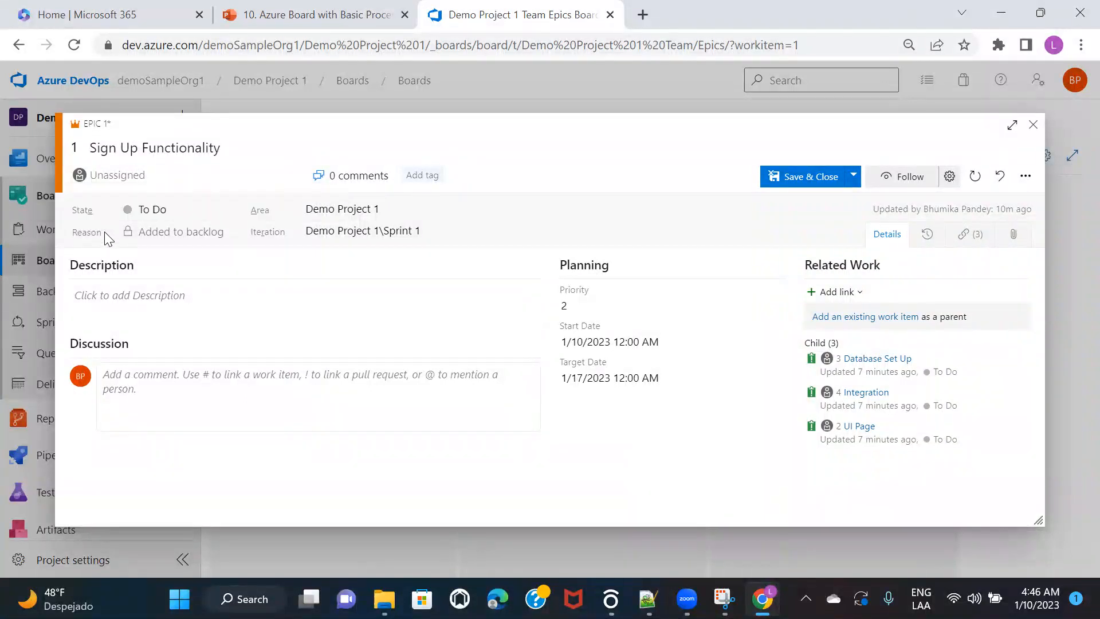
# Step: Keep the epic's state at To Do and place the cursor in the Discussion comment box
pyautogui.click(188, 208)
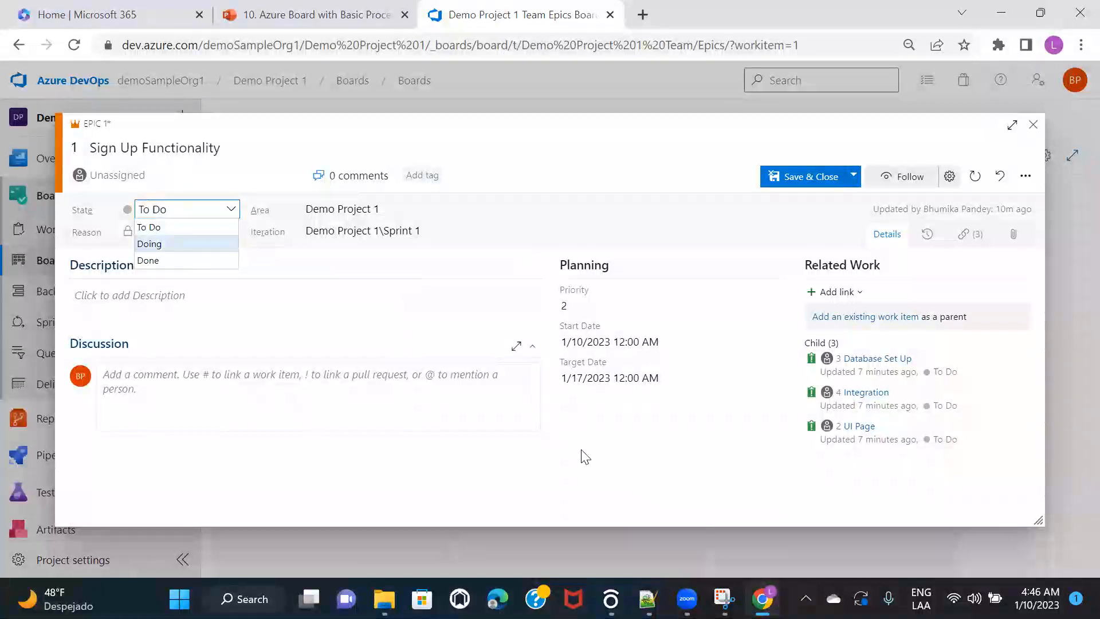
pyautogui.click(653, 466)
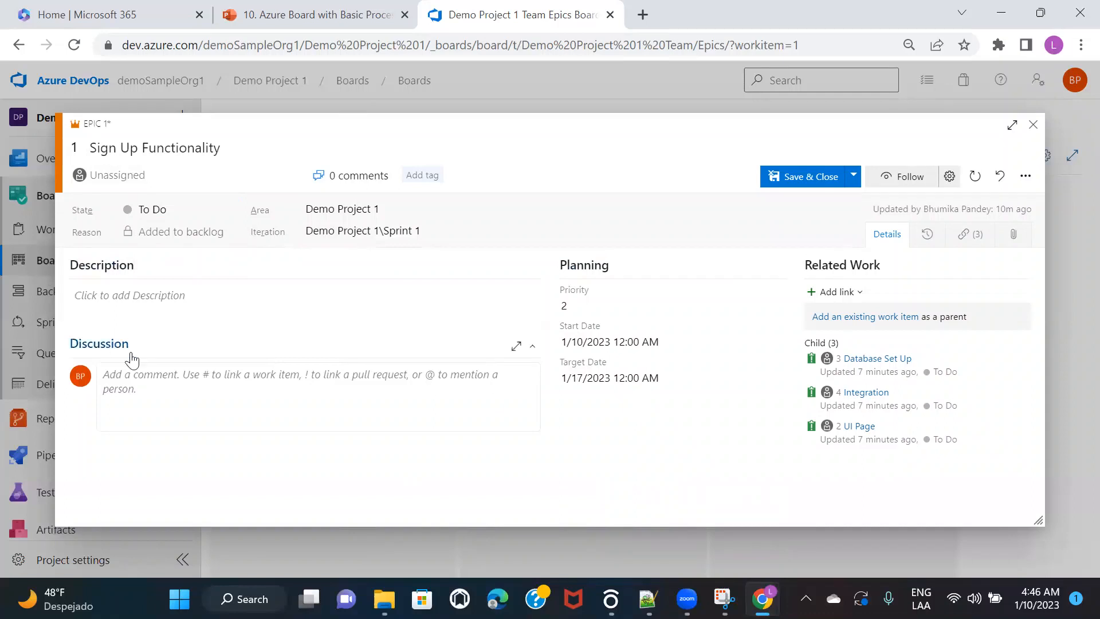
pyautogui.click(182, 380)
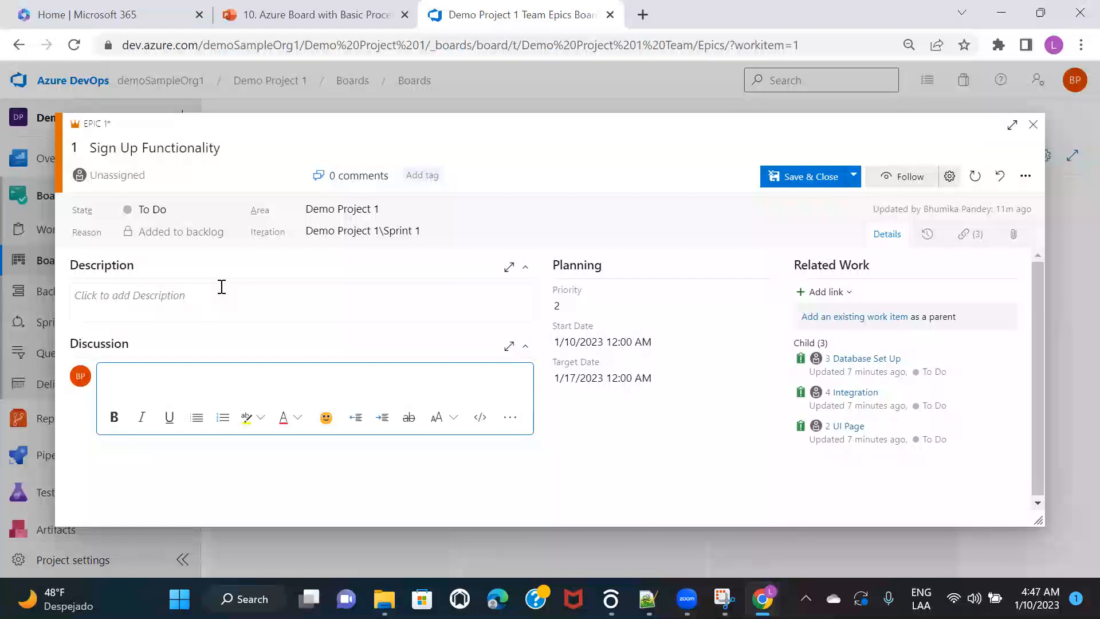
pyautogui.write('@')
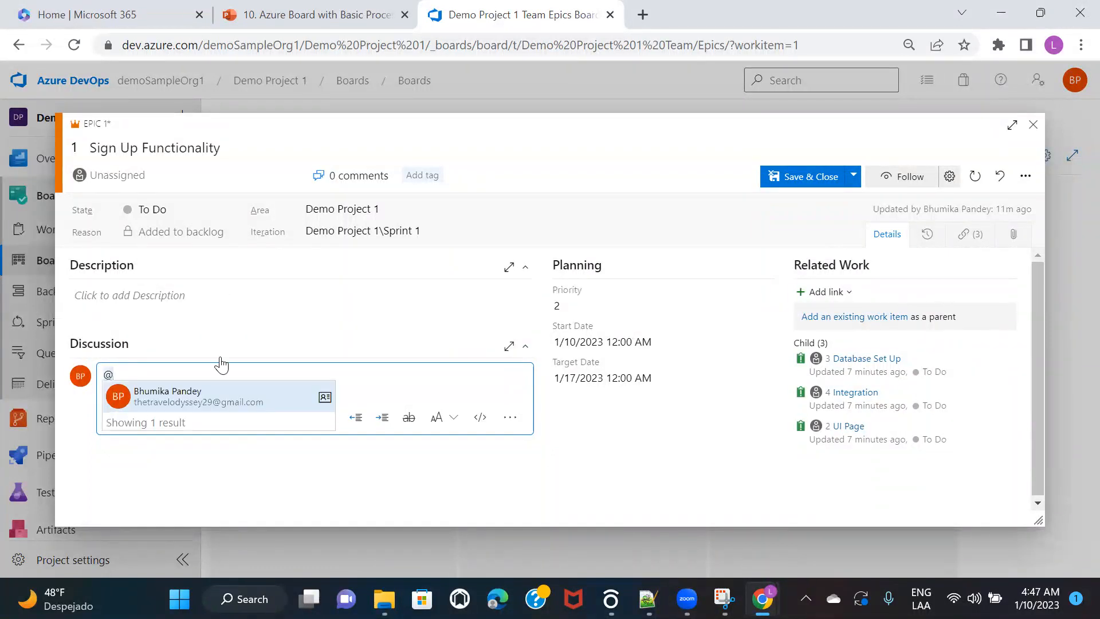
pyautogui.click(198, 397)
pyautogui.write('sdfjdslf')
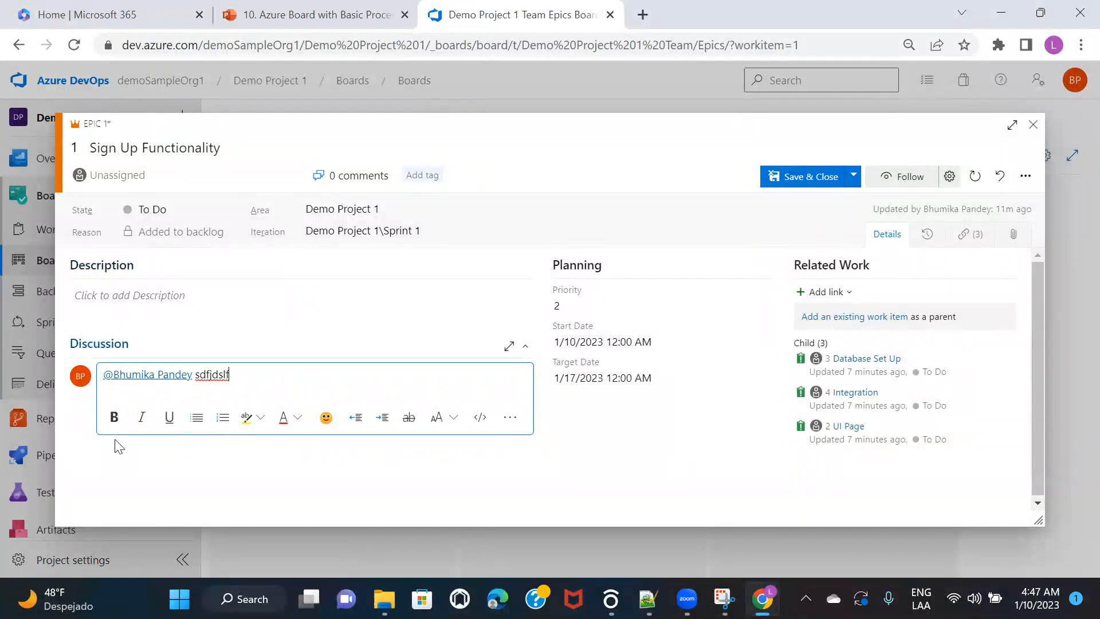
pyautogui.hotkey('ctrl', 'a')
pyautogui.press('BackSpace')
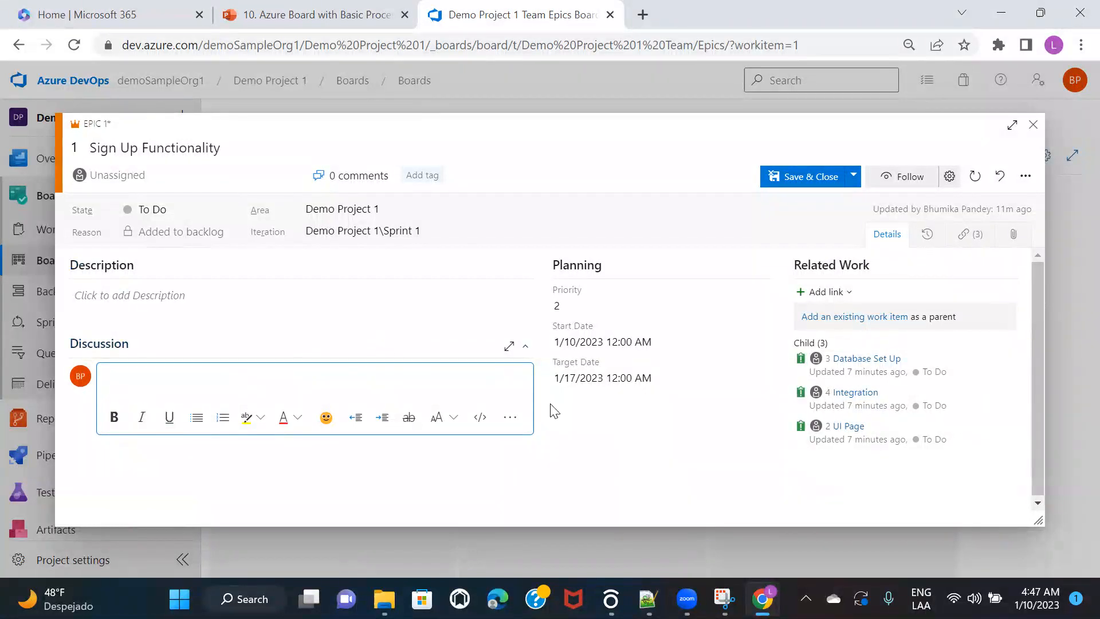
pyautogui.click(626, 446)
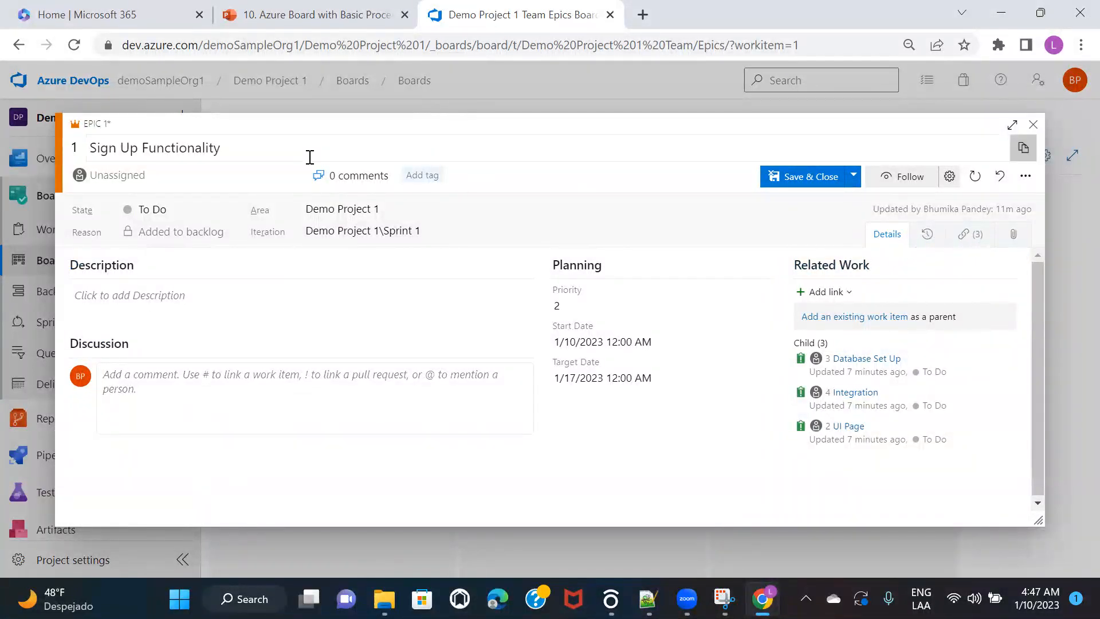
pyautogui.click(928, 236)
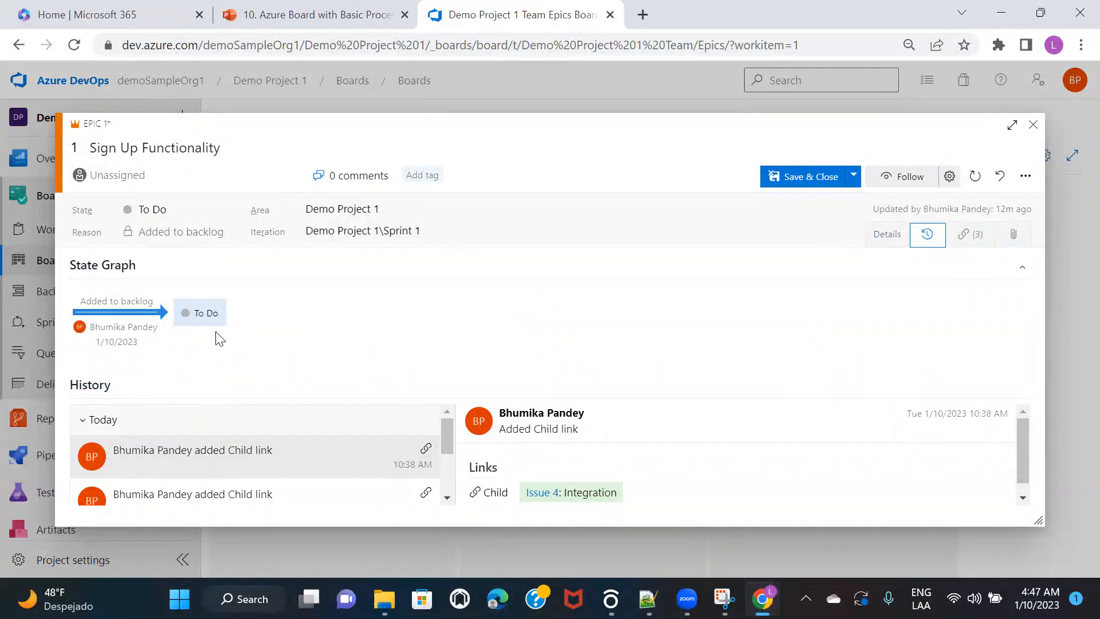
pyautogui.scroll(-2, 339, 415)
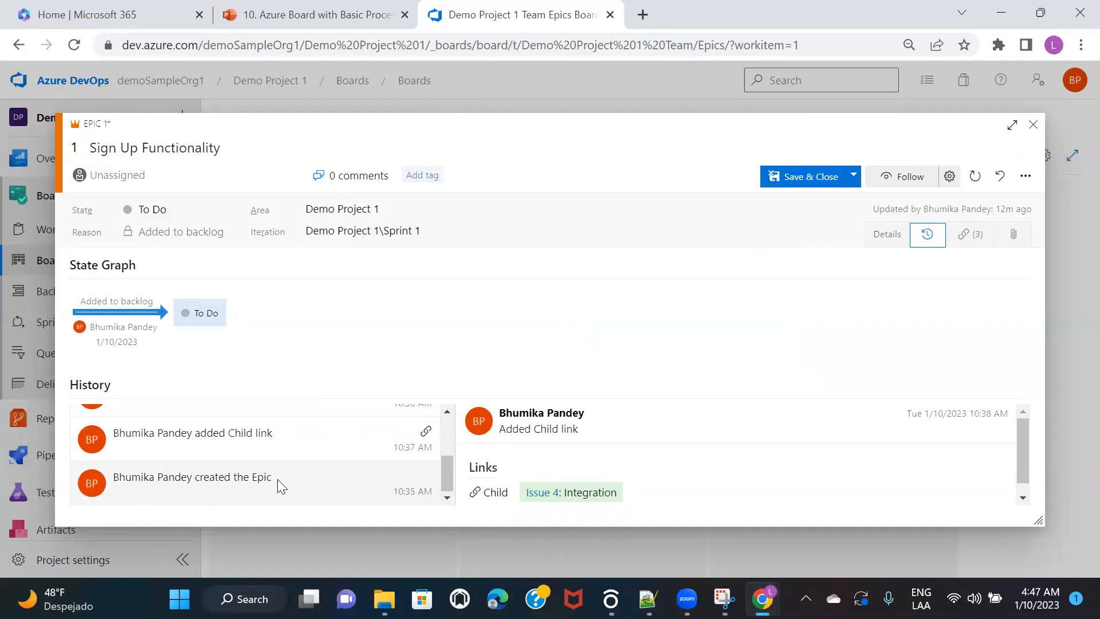
pyautogui.scroll(2, 346, 471)
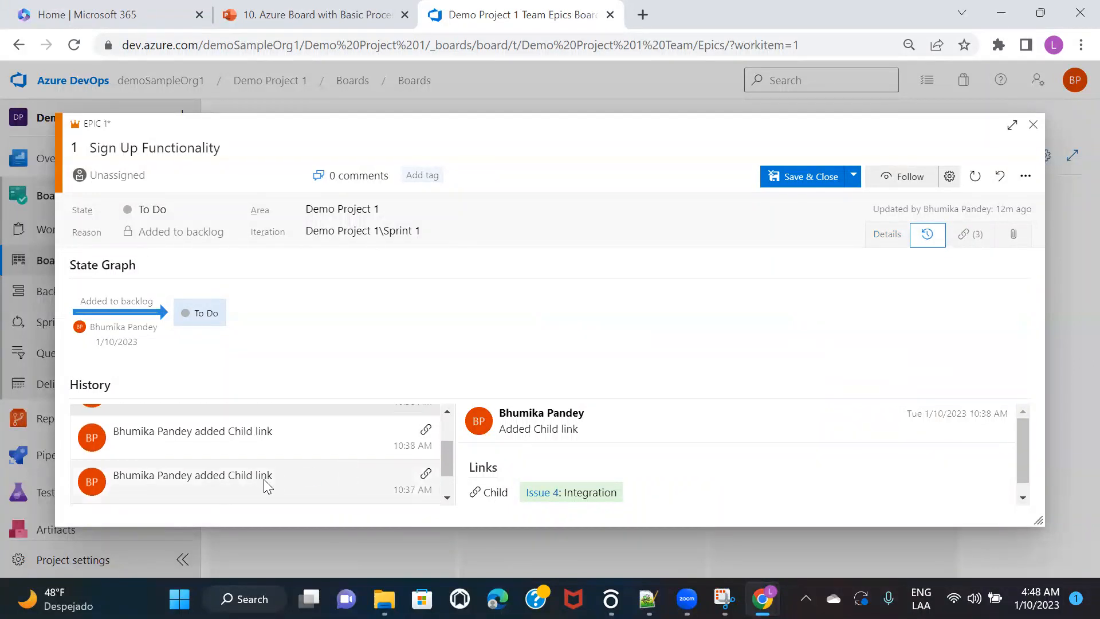
pyautogui.scroll(1, 326, 458)
pyautogui.scroll(1, 295, 453)
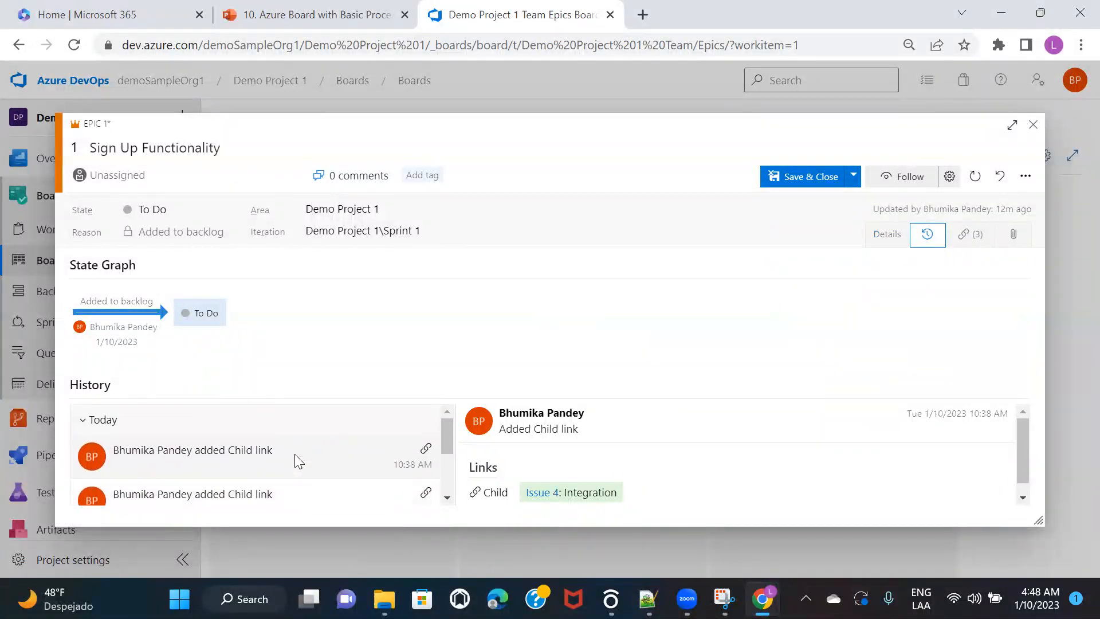
pyautogui.click(1033, 127)
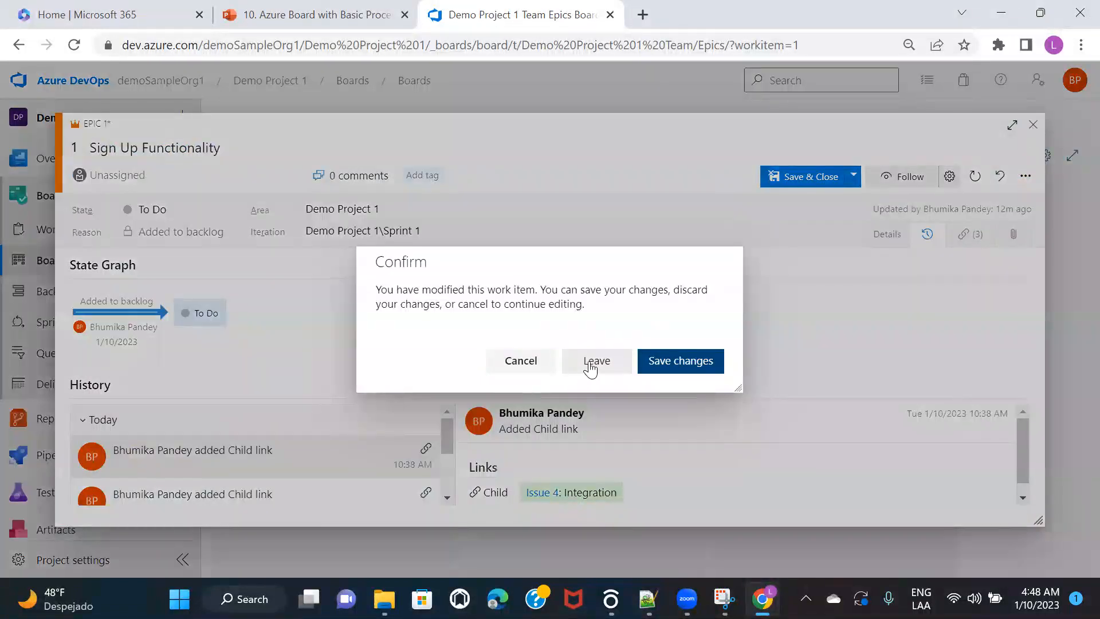
# Step: Discard the epic's unsaved edits, drag Sign Up Functionality from To Do to Doing, and open it
pyautogui.click(598, 359)
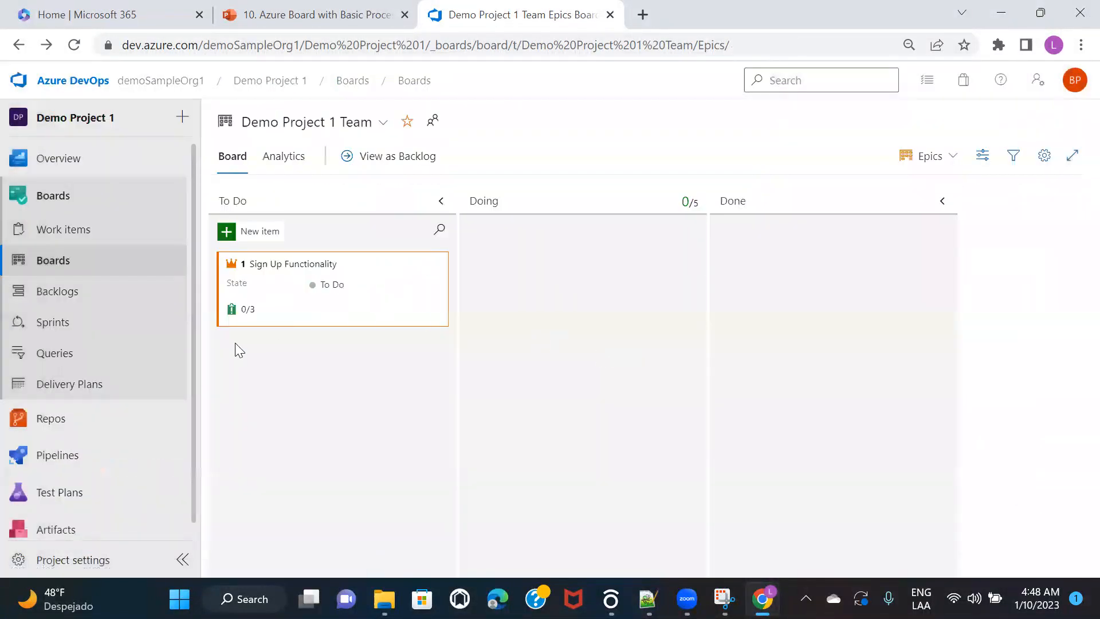
pyautogui.click(948, 156)
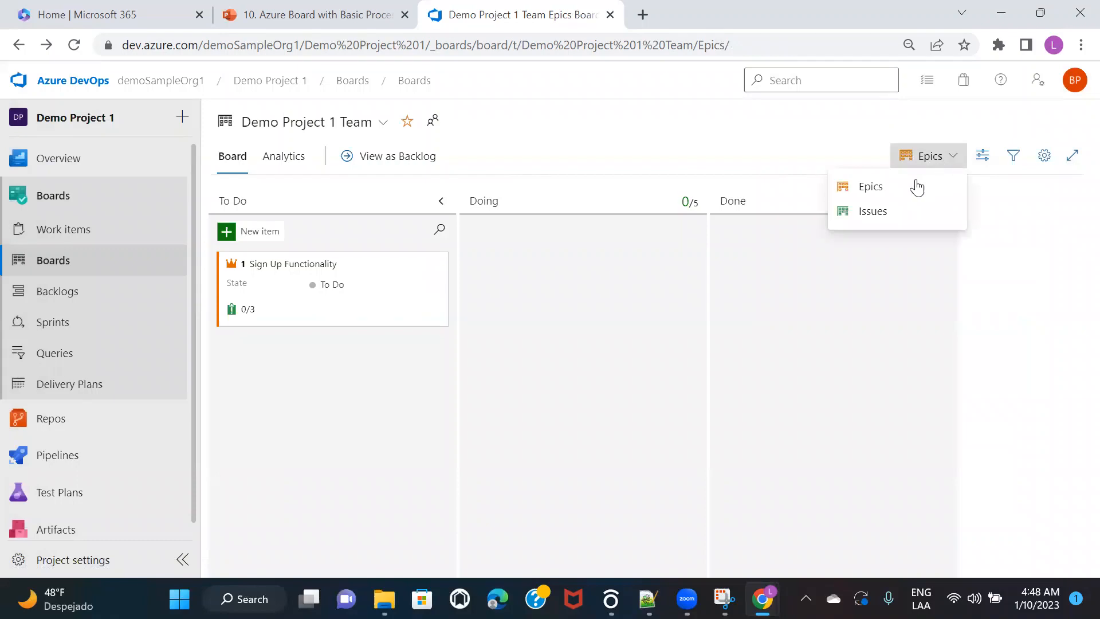
pyautogui.click(880, 193)
pyautogui.moveTo(275, 290); pyautogui.dragTo(521, 263)
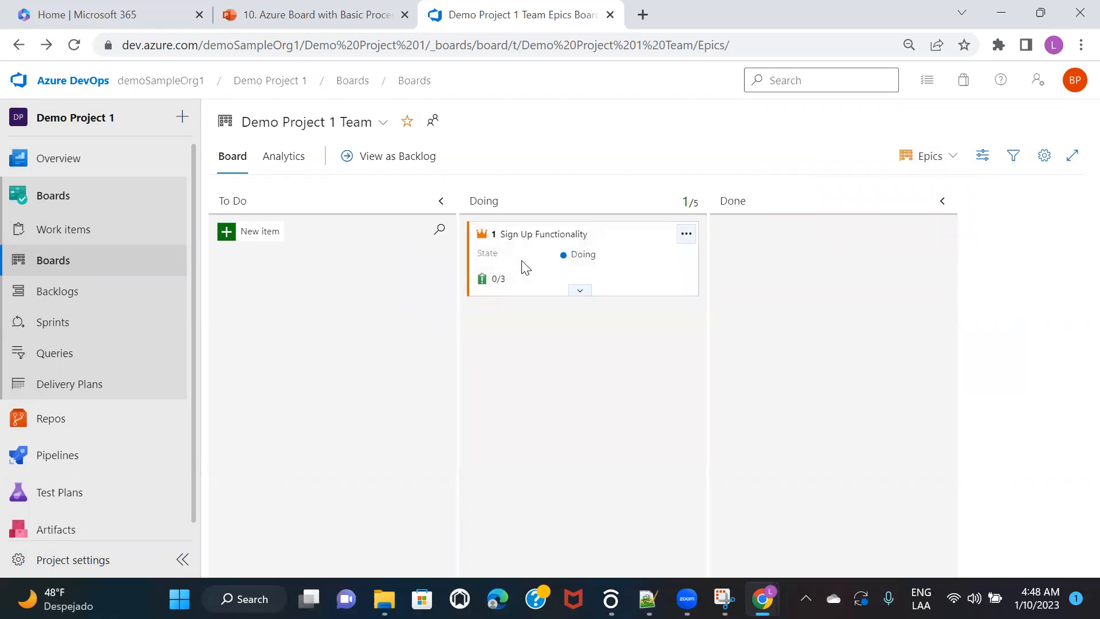
pyautogui.click(541, 233)
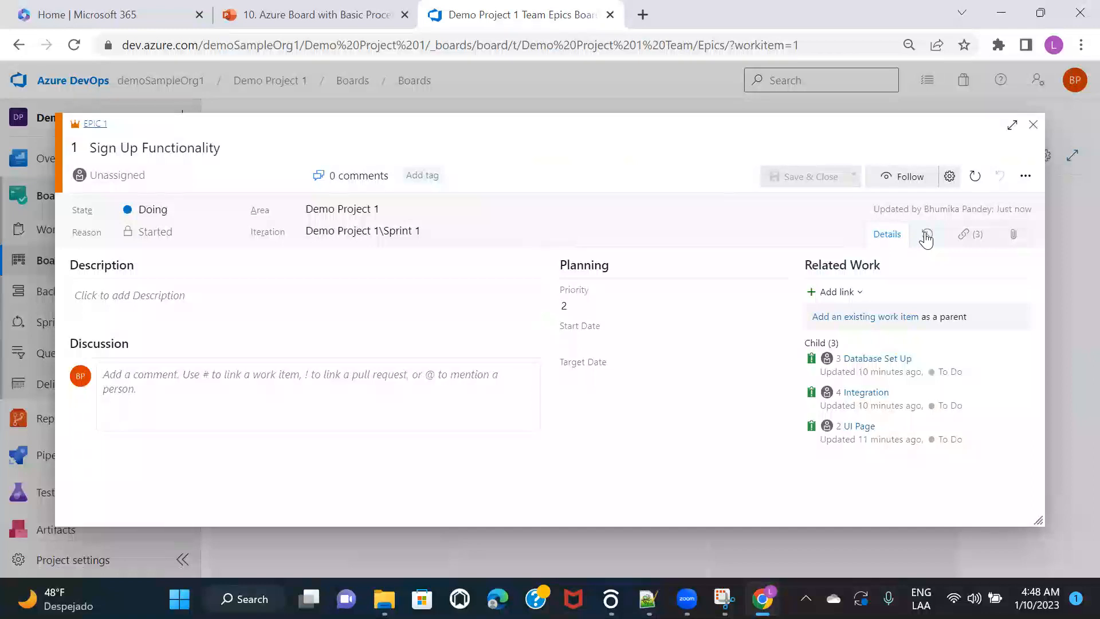
# Step: Check the History State Graph showing the To Do to Doing change, then close the epic
pyautogui.click(926, 236)
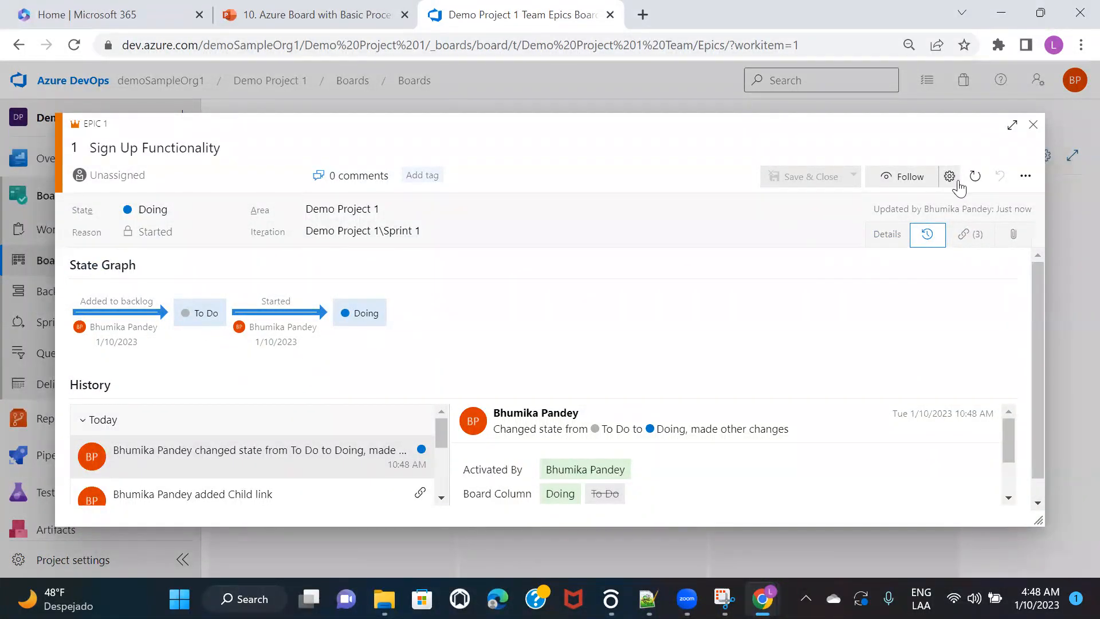
pyautogui.click(1032, 125)
# Step: Drag the epic to Done, check its History, then drag it back to To Do
pyautogui.moveTo(616, 272); pyautogui.dragTo(846, 264)
pyautogui.click(799, 240)
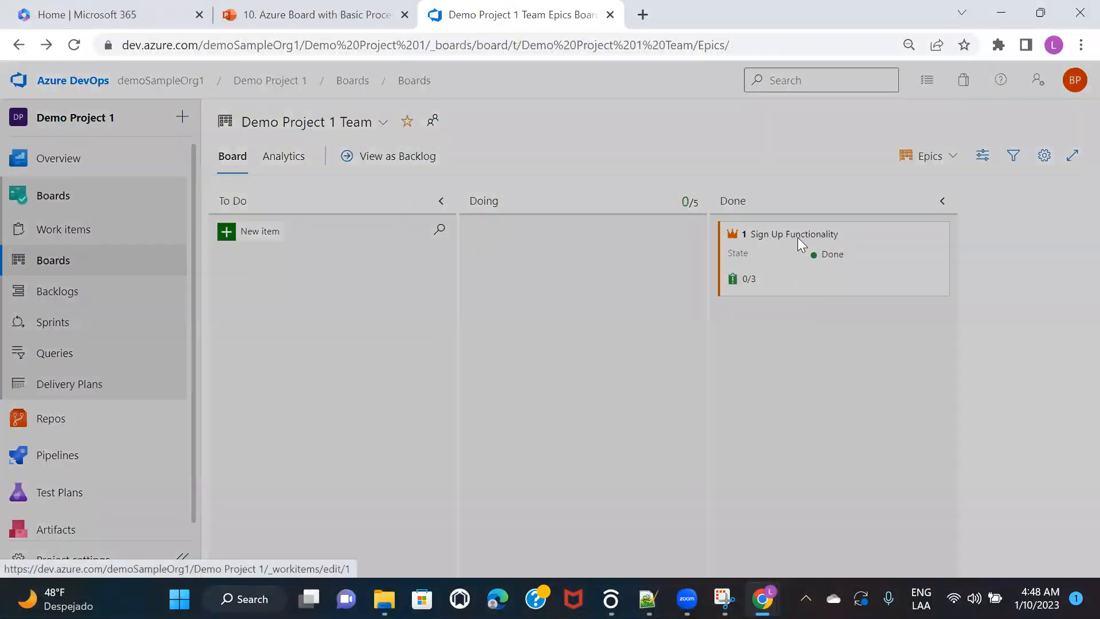
pyautogui.click(927, 236)
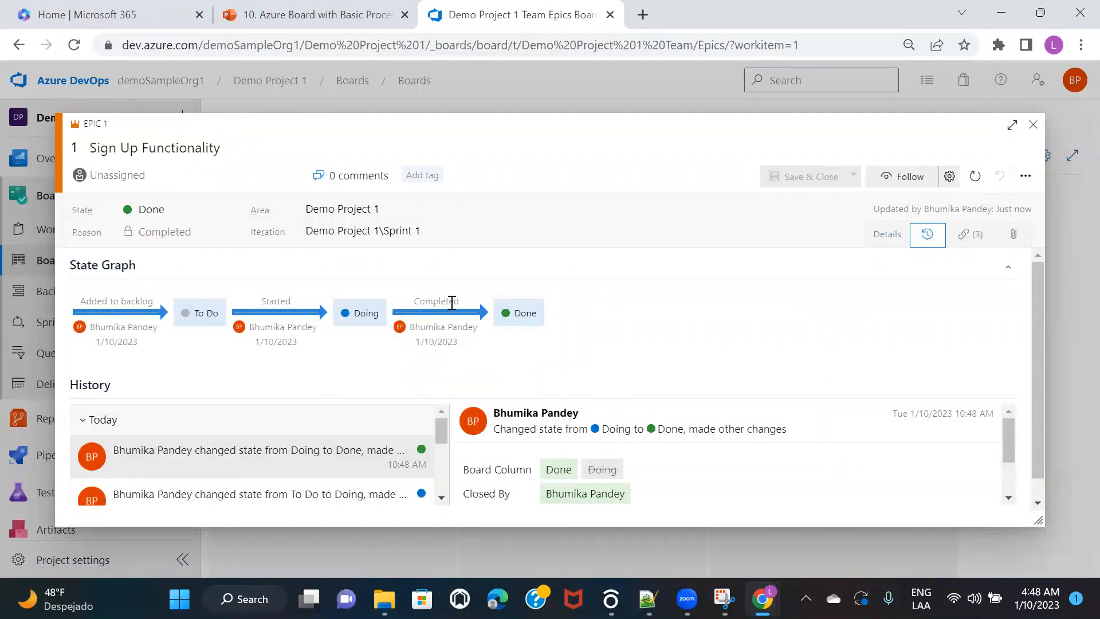
pyautogui.click(1033, 124)
pyautogui.moveTo(795, 282); pyautogui.dragTo(289, 299)
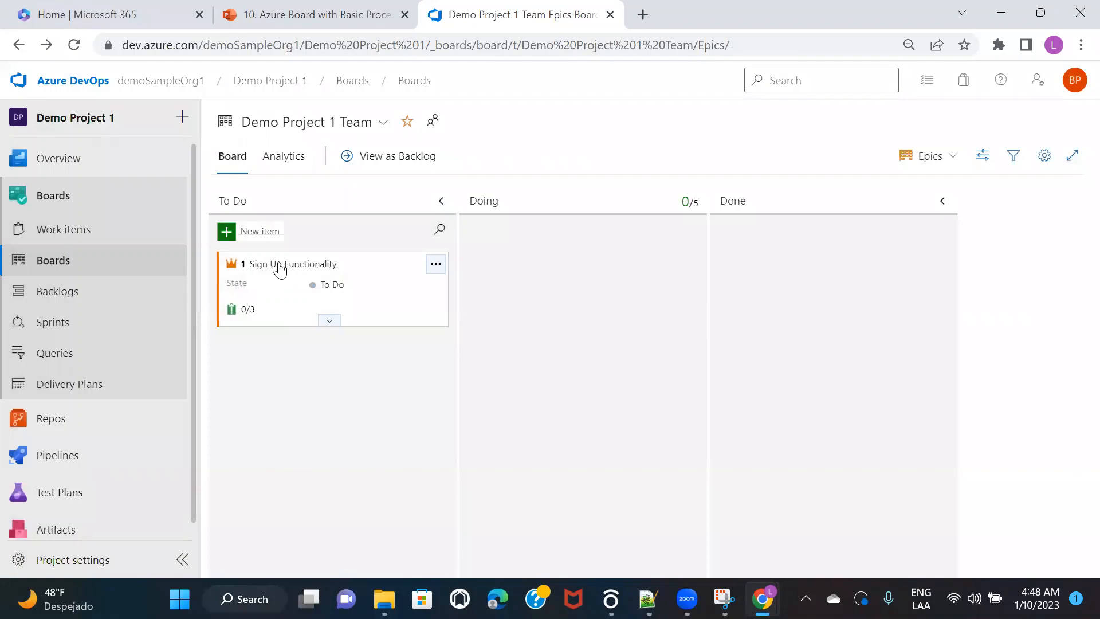
# Step: Open Sign Up Functionality, browse its State options leaving To Do, then close and reopen it
pyautogui.click(277, 264)
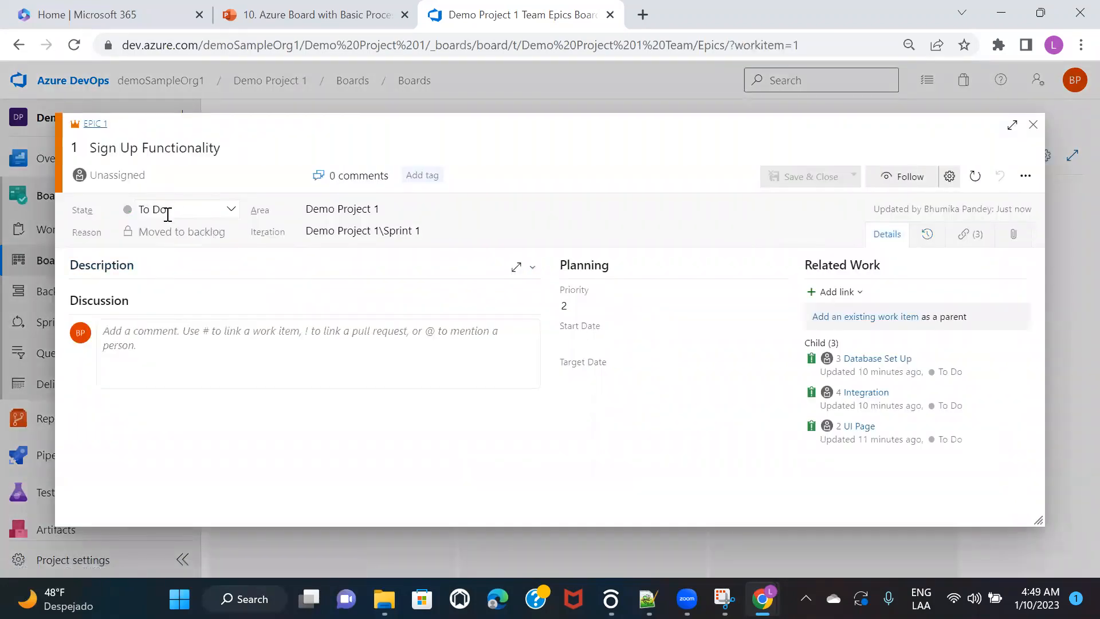
pyautogui.click(167, 214)
pyautogui.press('Down')
pyautogui.press('Down')
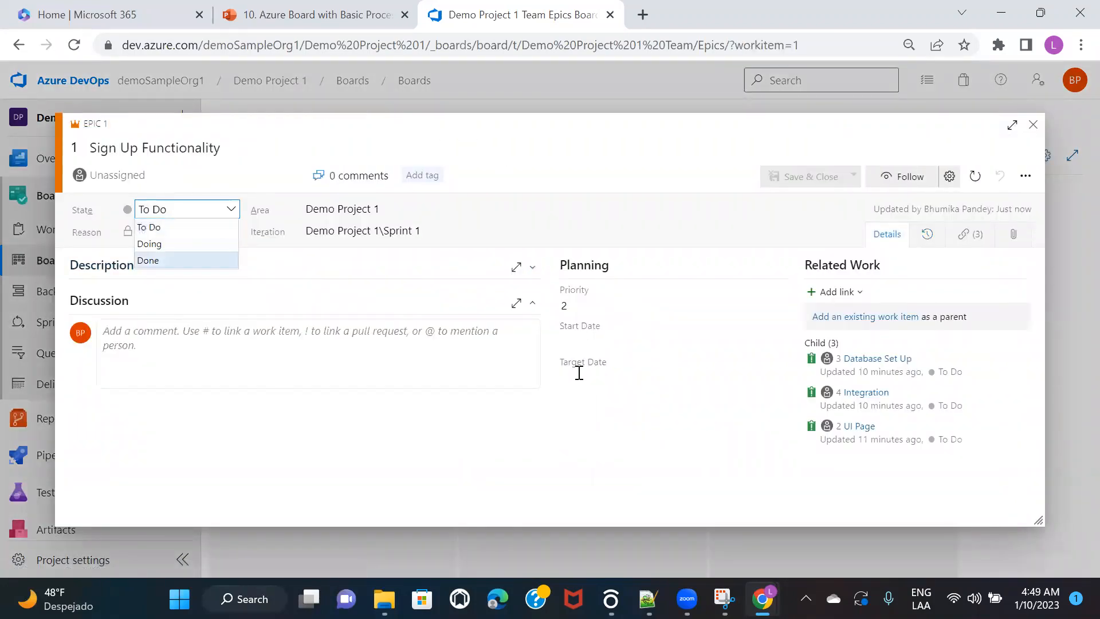
pyautogui.press('Down')
pyautogui.press('Down')
pyautogui.press('Down')
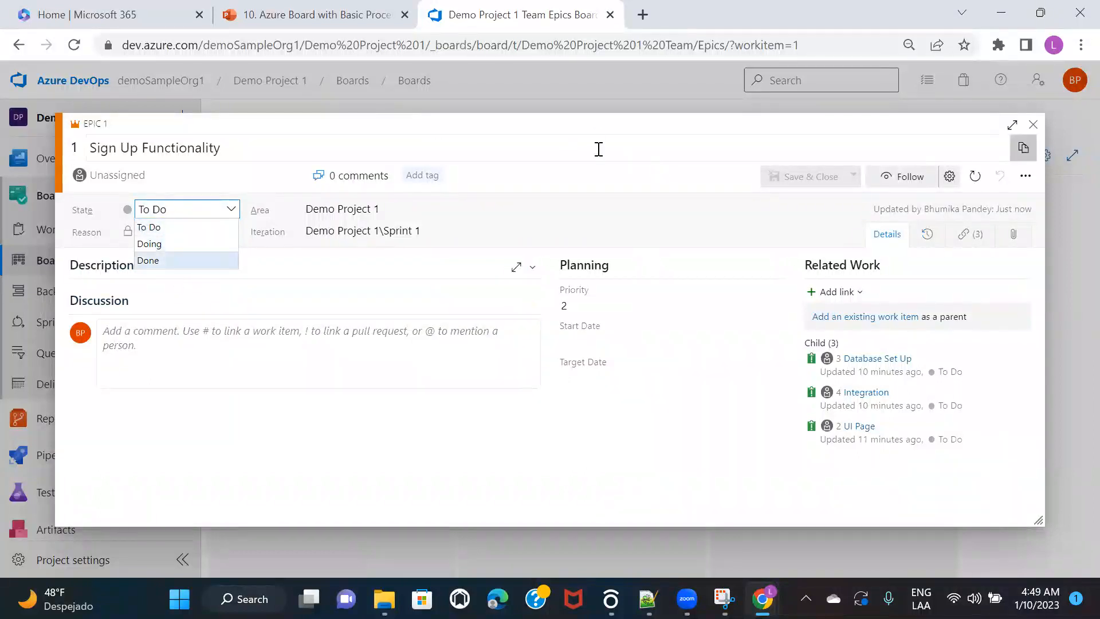
pyautogui.click(1036, 132)
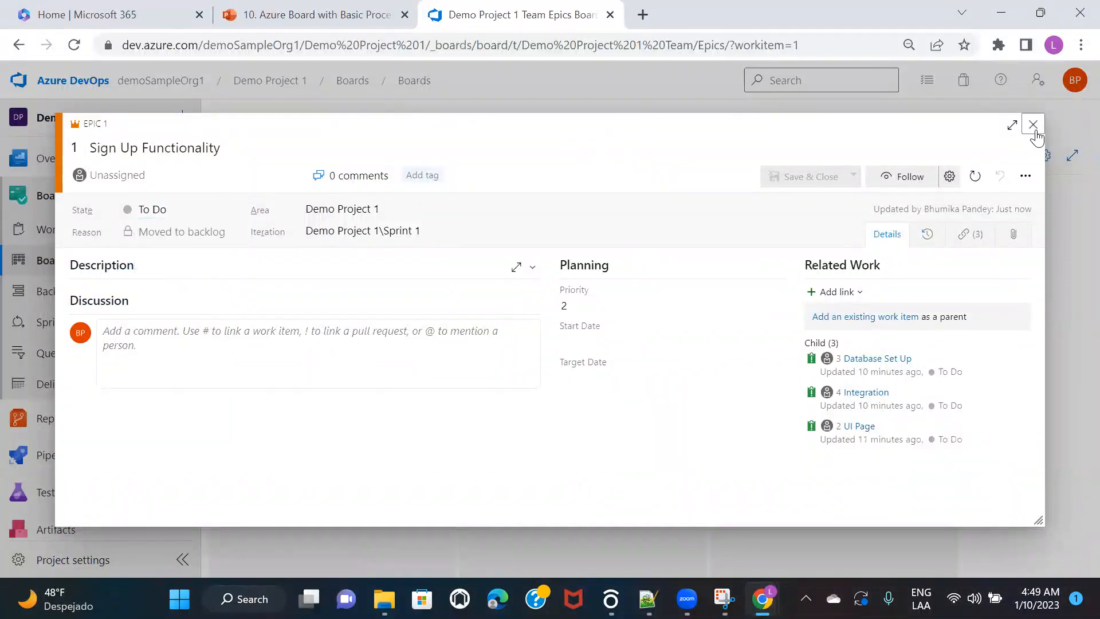
pyautogui.click(1036, 132)
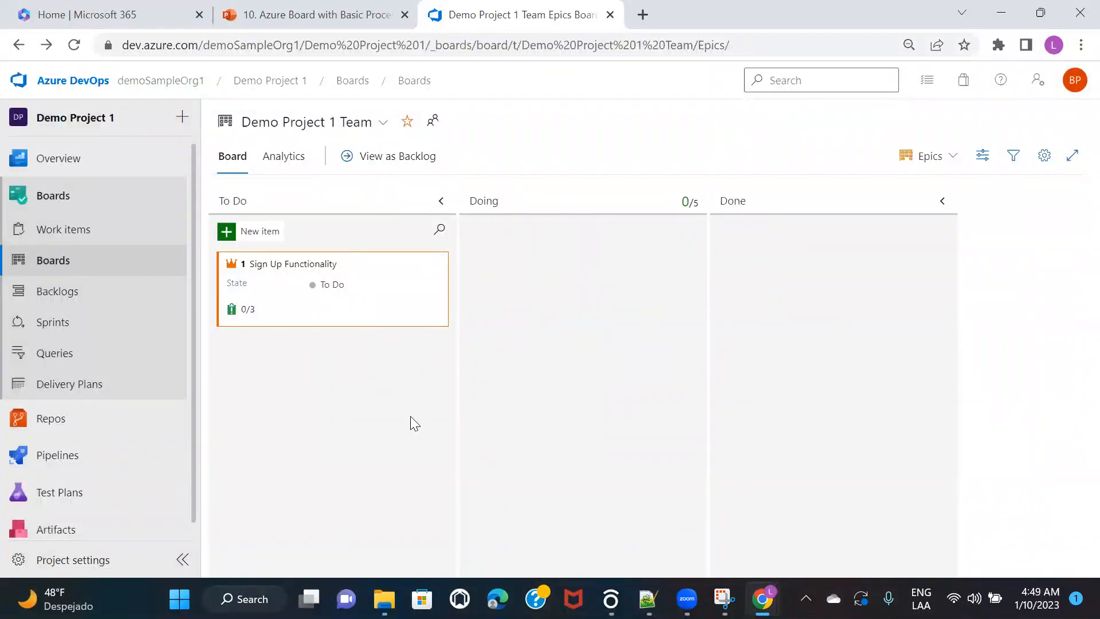
pyautogui.click(317, 265)
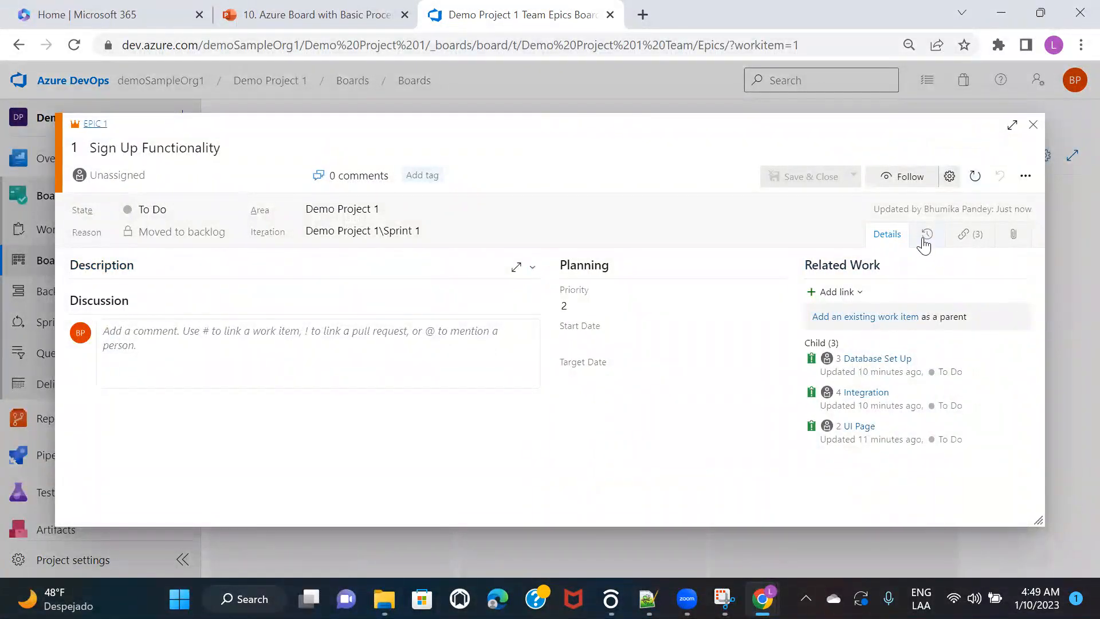
# Step: Review the epic's state history and three child links, then expand and edit its description
pyautogui.click(925, 240)
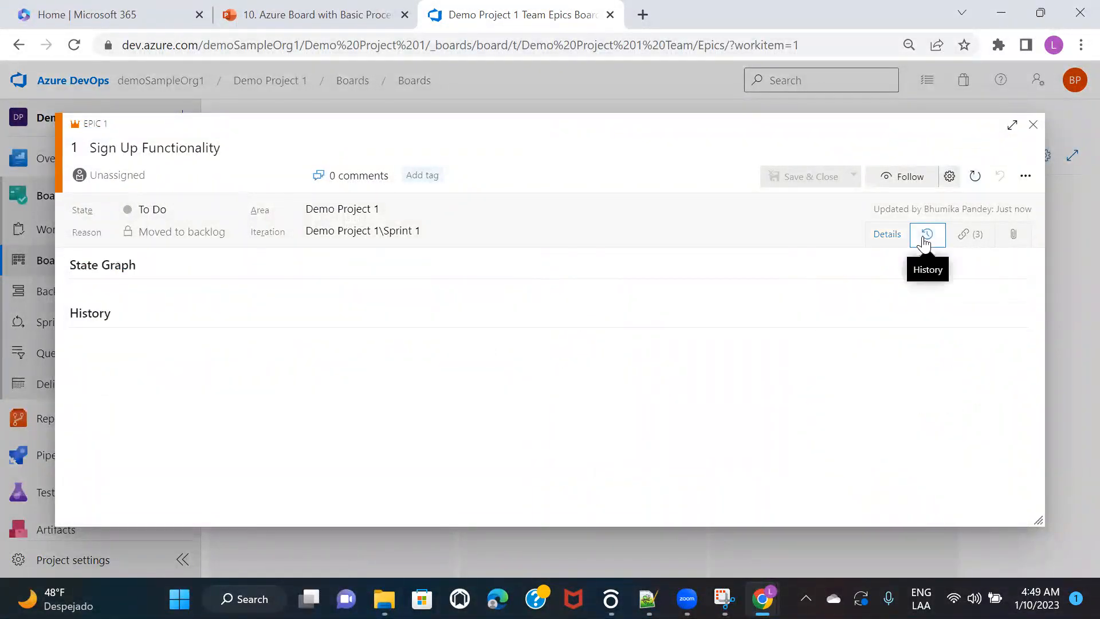
pyautogui.click(969, 238)
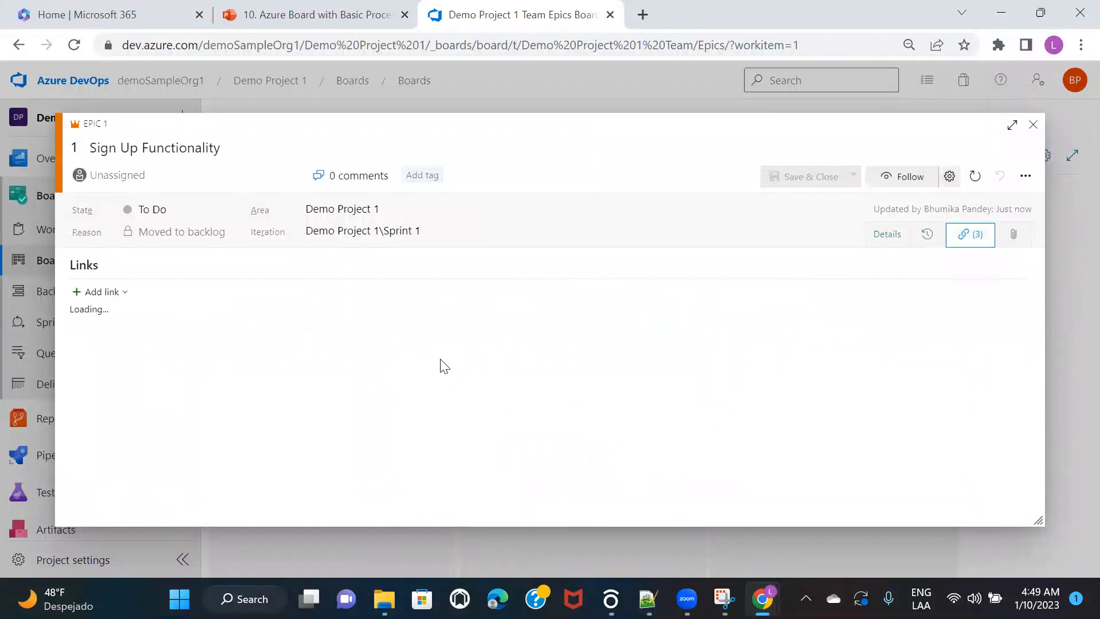
pyautogui.click(890, 238)
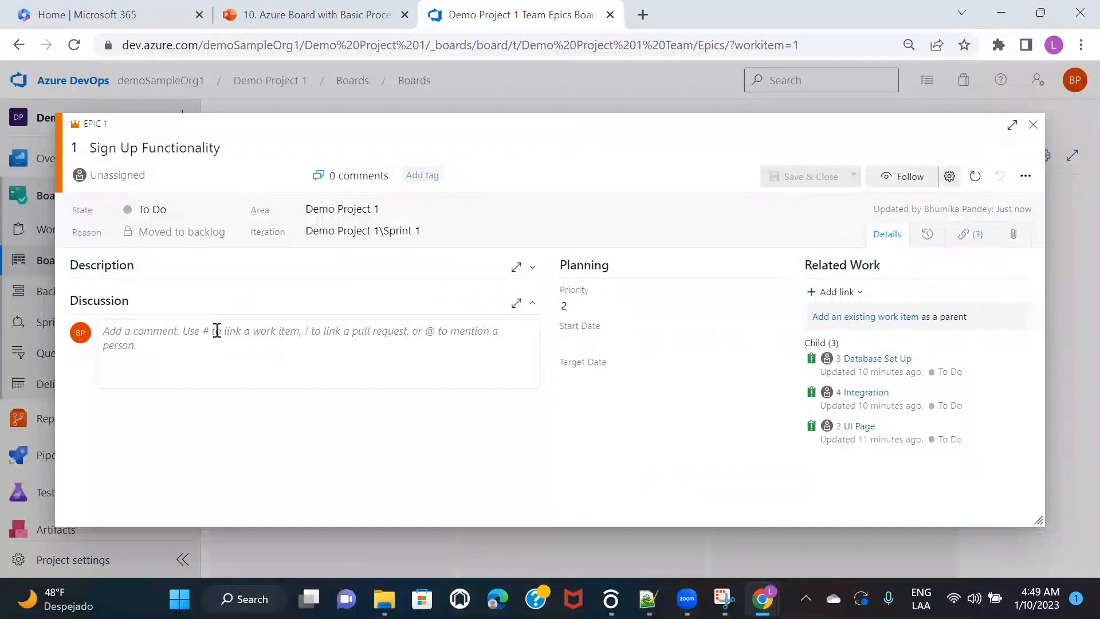
pyautogui.click(198, 271)
pyautogui.click(166, 294)
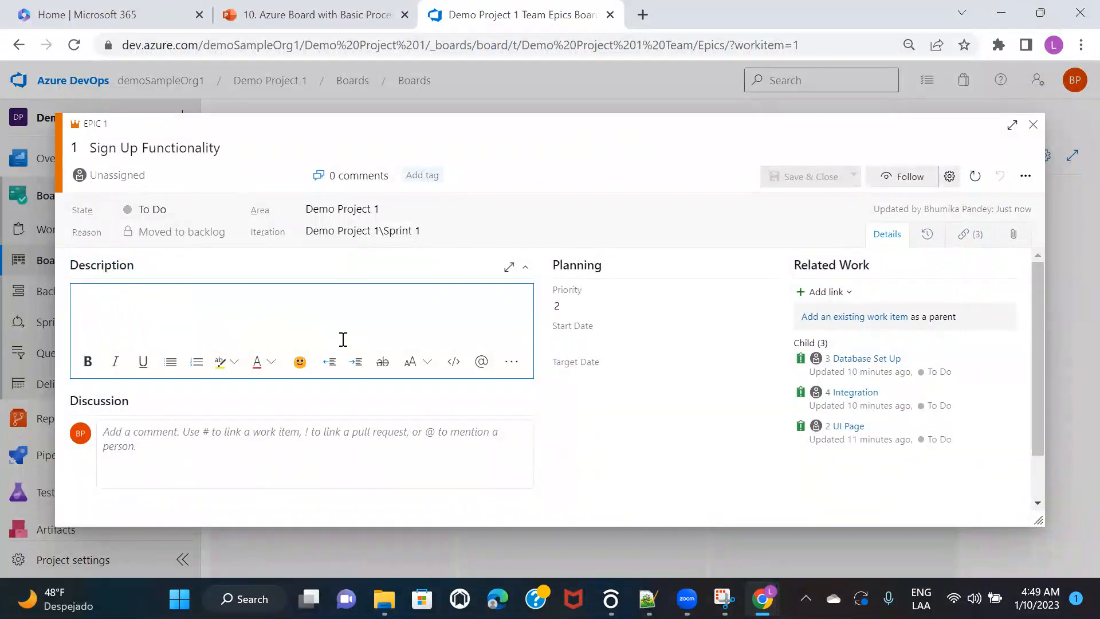
# Step: Check the Add link options without adding a link, then view the epic's empty attachments
pyautogui.click(971, 235)
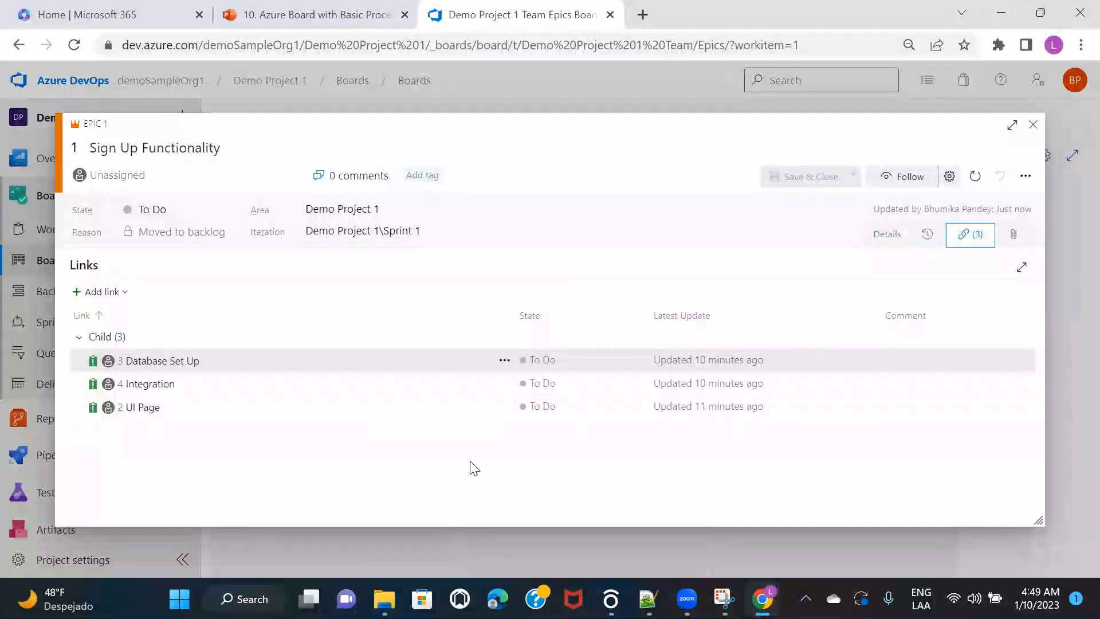
pyautogui.click(117, 292)
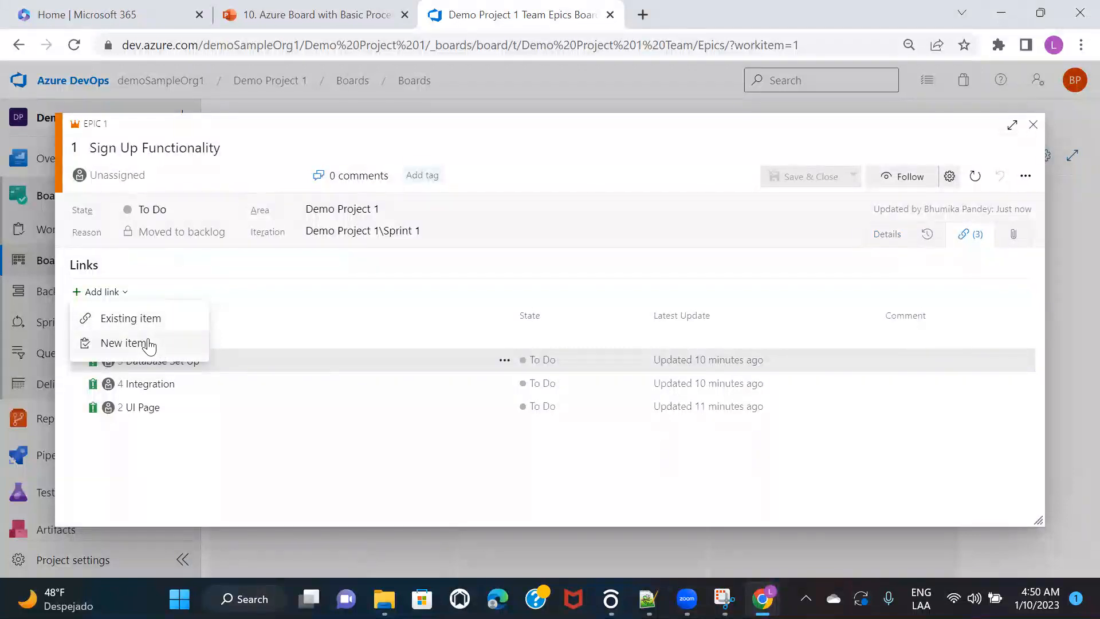
pyautogui.click(618, 252)
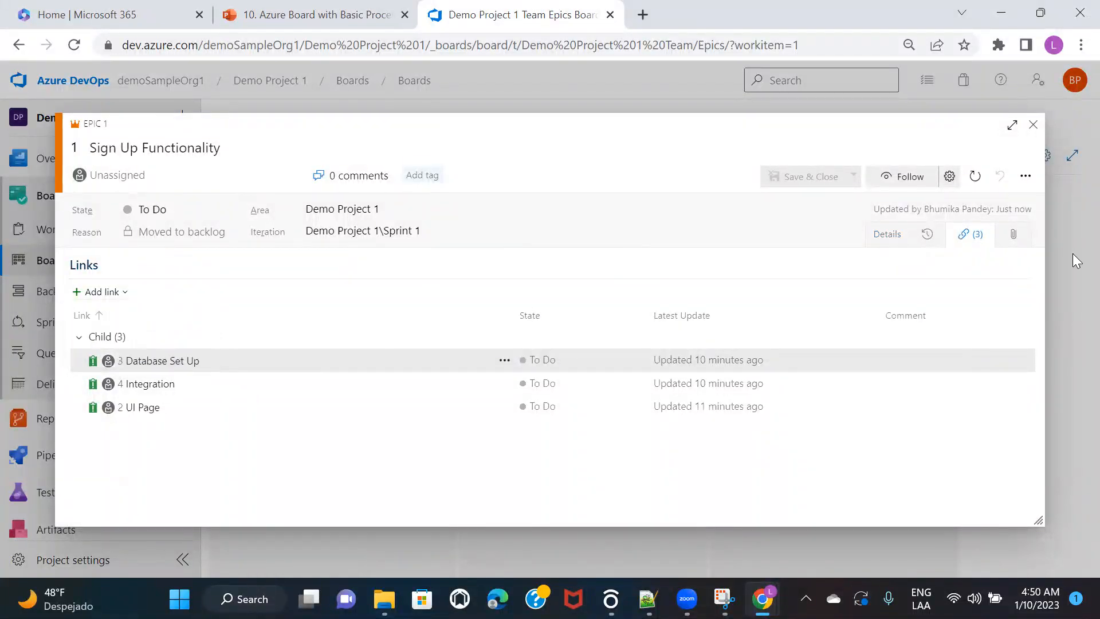
pyautogui.click(1013, 239)
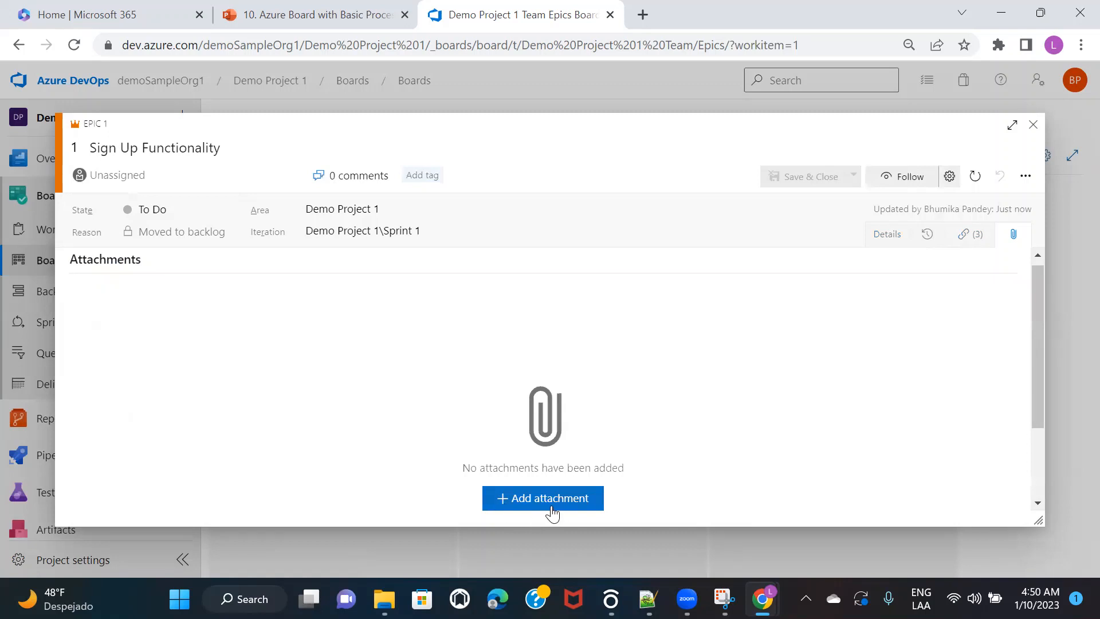
# Step: Cancel the file picker without attaching anything, then view the epic's links and state history
pyautogui.click(552, 509)
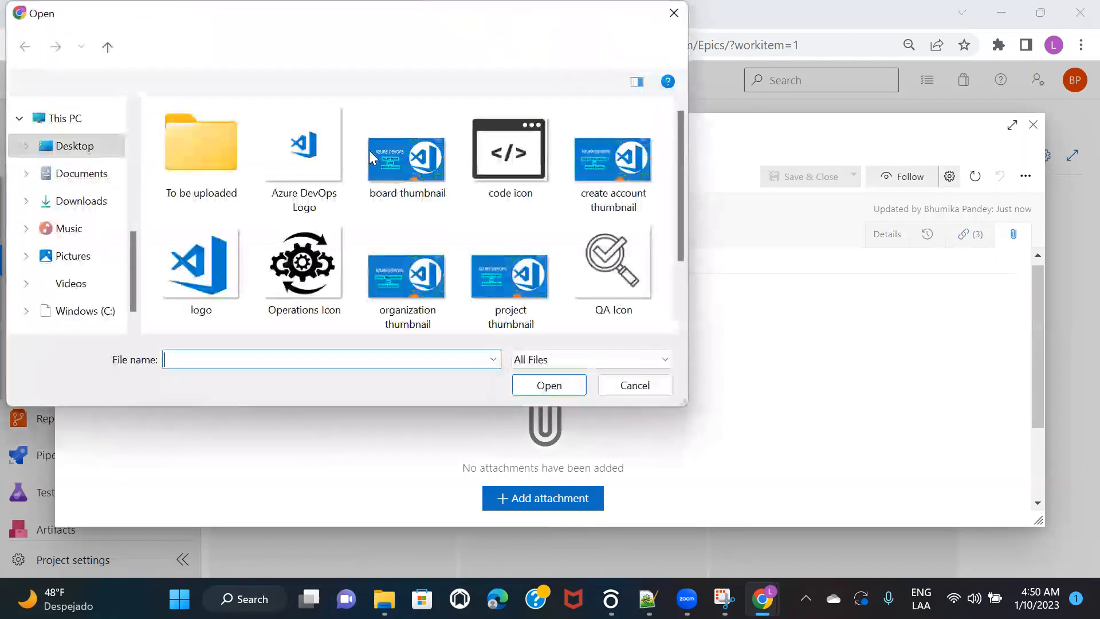
pyautogui.click(674, 12)
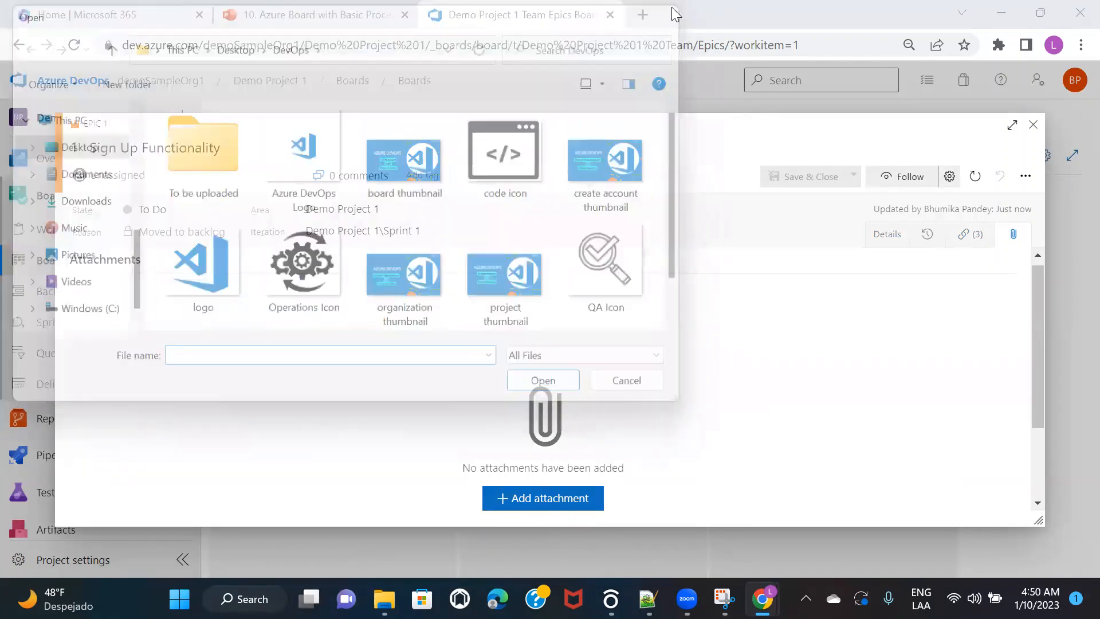
pyautogui.click(972, 235)
pyautogui.click(924, 240)
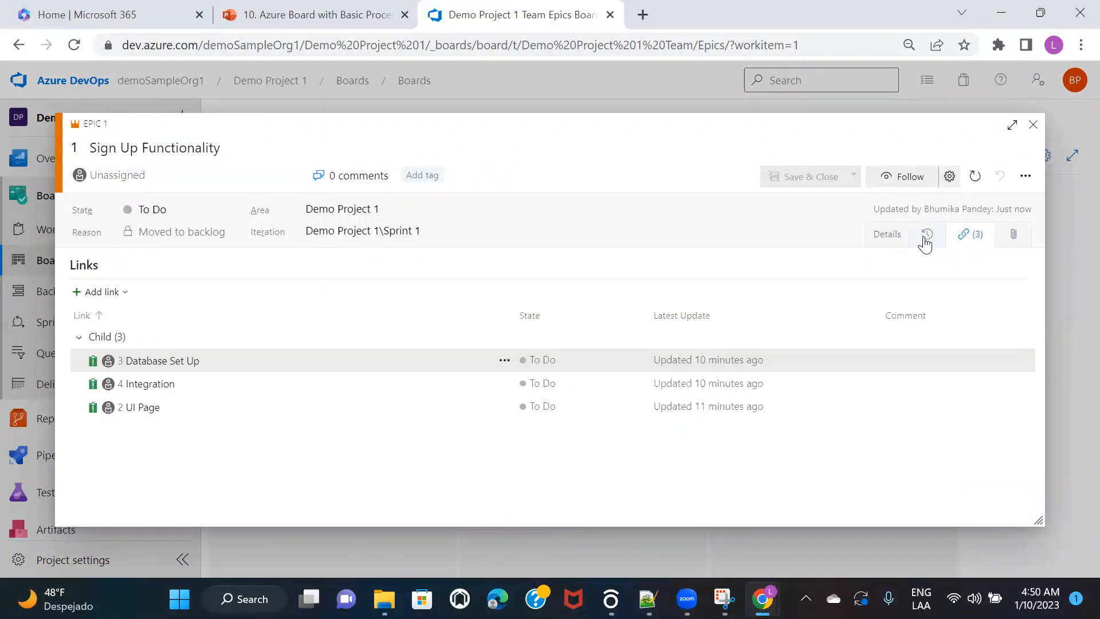
# Step: Revisit the epic's links, attachments and State Graph, then return to its Details form
pyautogui.click(958, 246)
pyautogui.click(1015, 236)
pyautogui.click(973, 239)
pyautogui.click(925, 237)
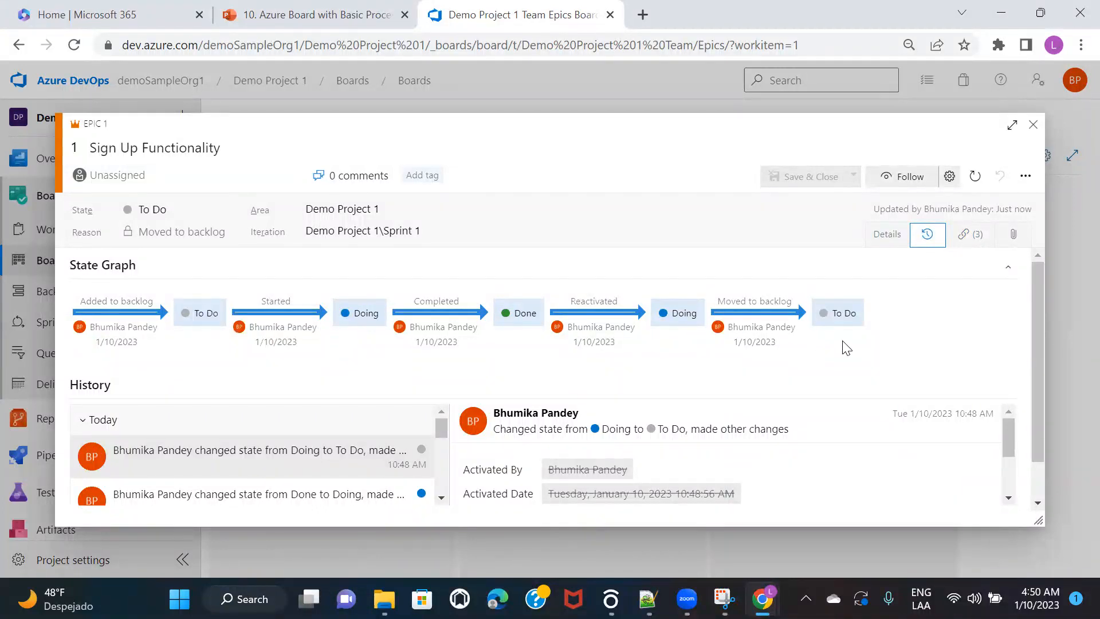
pyautogui.scroll(-1, 842, 346)
pyautogui.scroll(1, 856, 365)
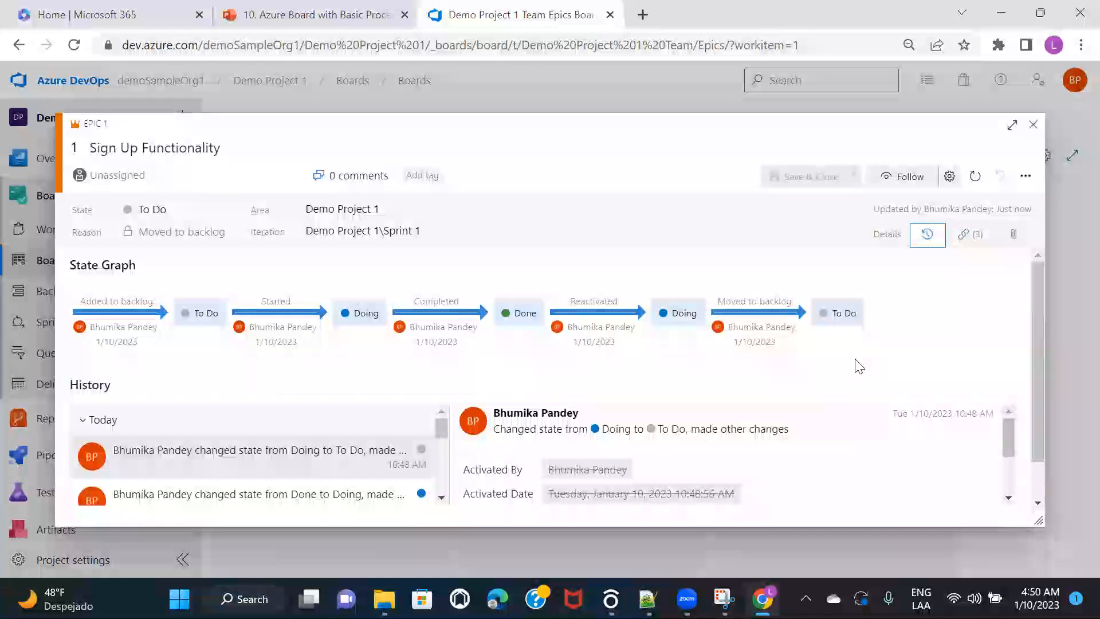
pyautogui.click(885, 236)
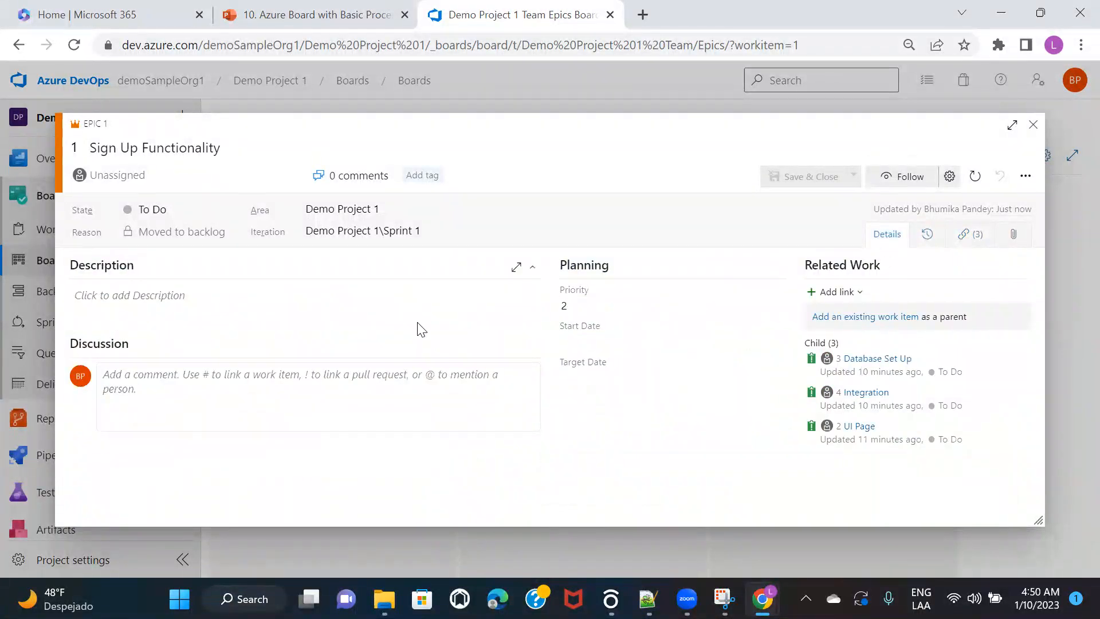
# Step: Close the epic, cancel an empty new To Do item, and expand the Sign Up Functionality card
pyautogui.click(1033, 125)
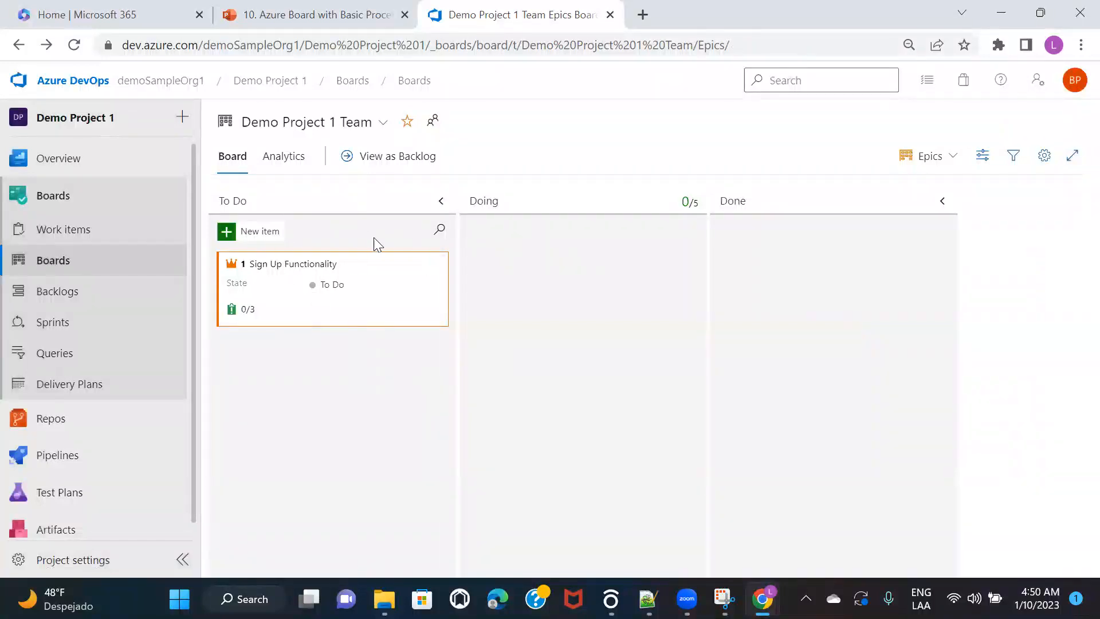
pyautogui.click(265, 233)
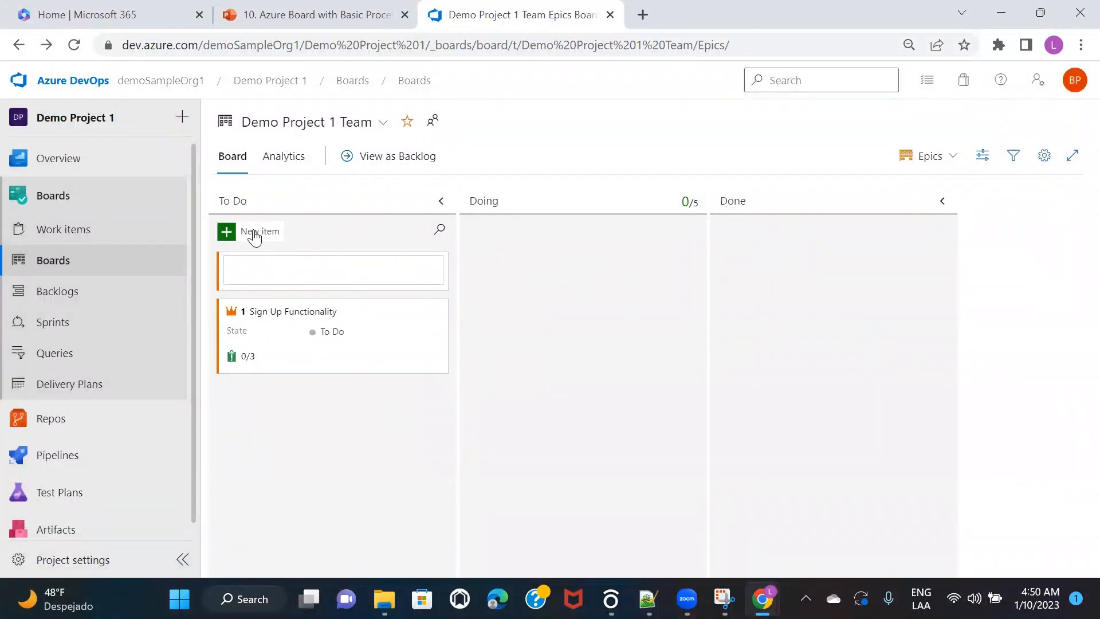
pyautogui.click(371, 228)
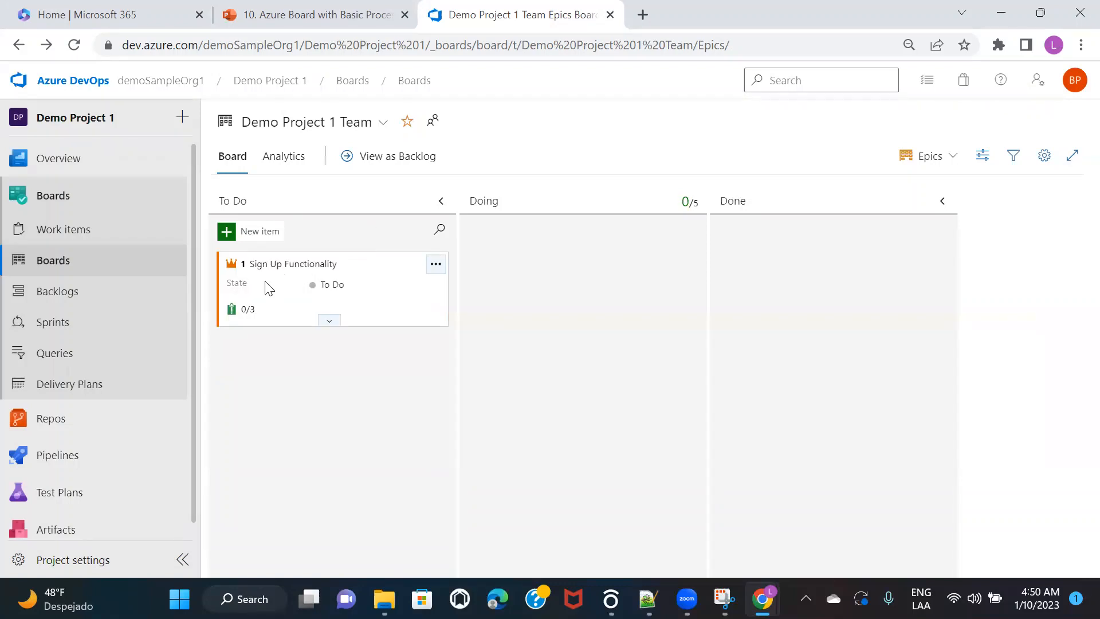
pyautogui.click(329, 321)
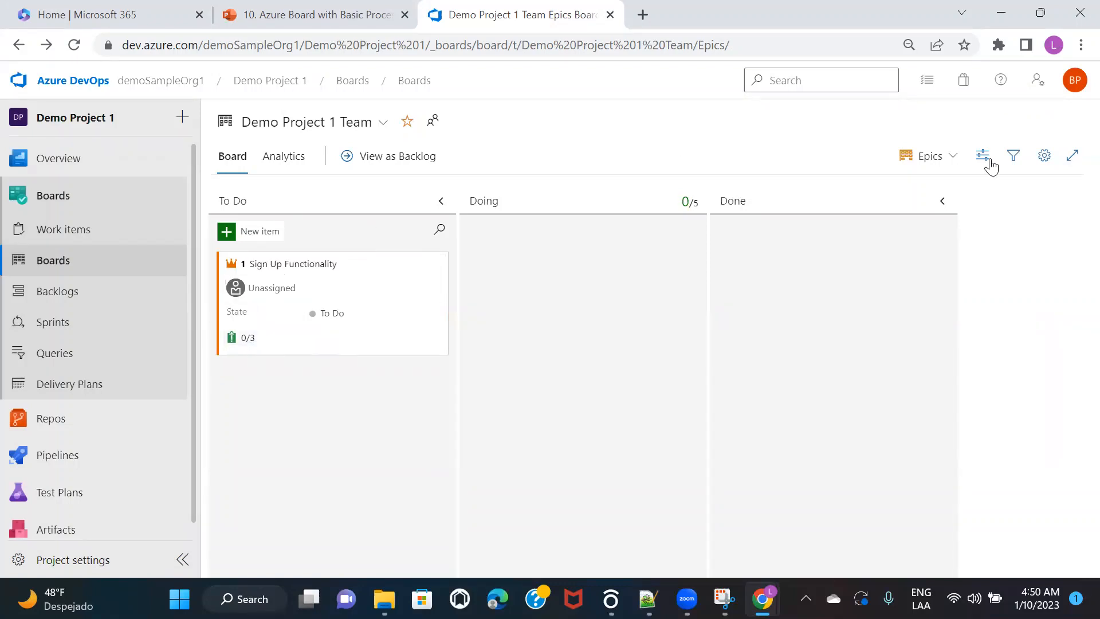
# Step: Switch the board to Issues, inspect the UI Page card's actions, then switch back to Epics
pyautogui.click(934, 163)
pyautogui.click(868, 211)
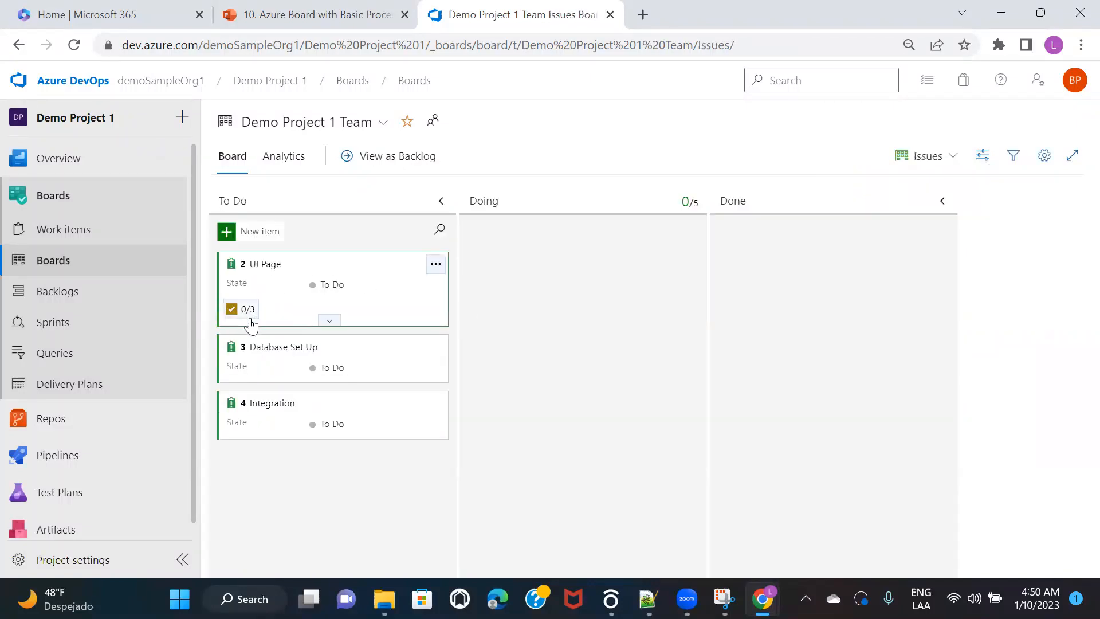
pyautogui.click(330, 325)
pyautogui.click(435, 264)
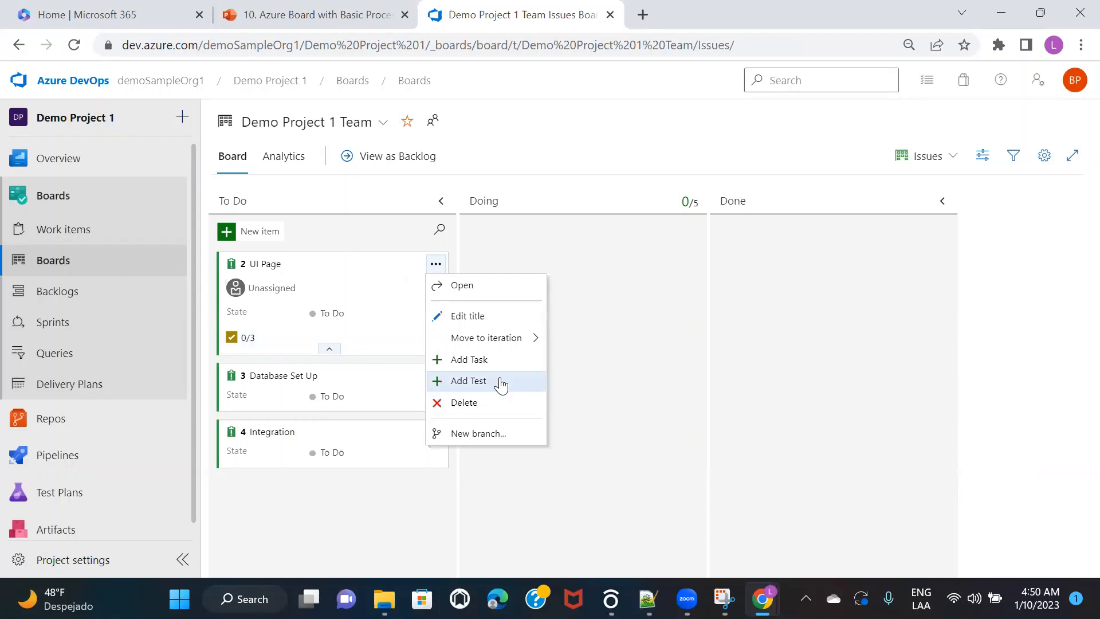
pyautogui.click(945, 163)
pyautogui.click(873, 186)
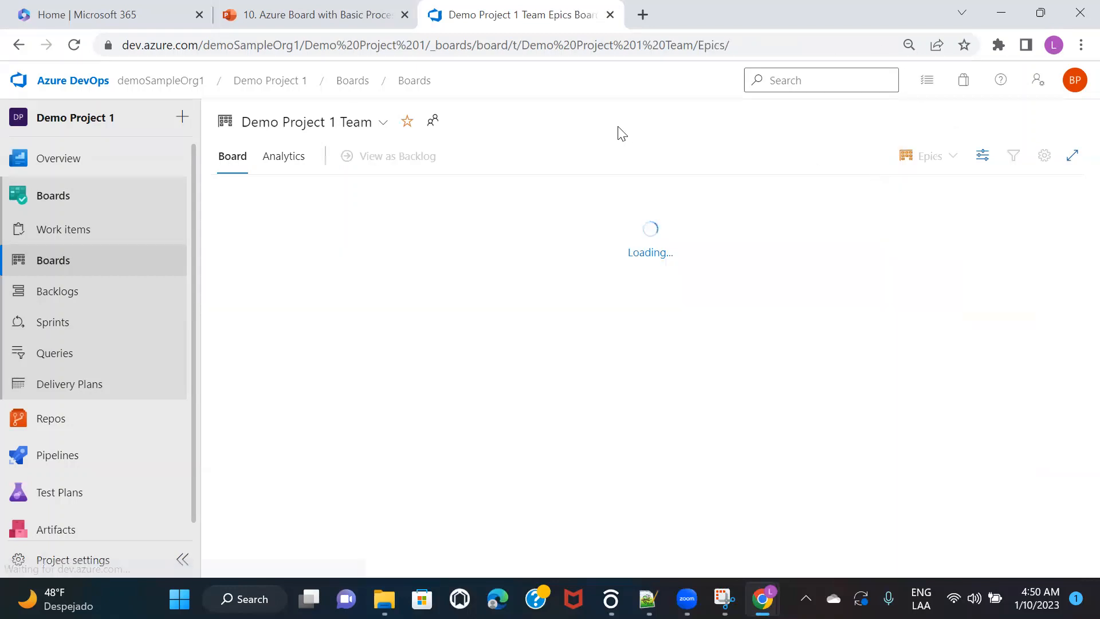
# Step: Create a new epic titled 'test' in the To Do column
pyautogui.click(251, 232)
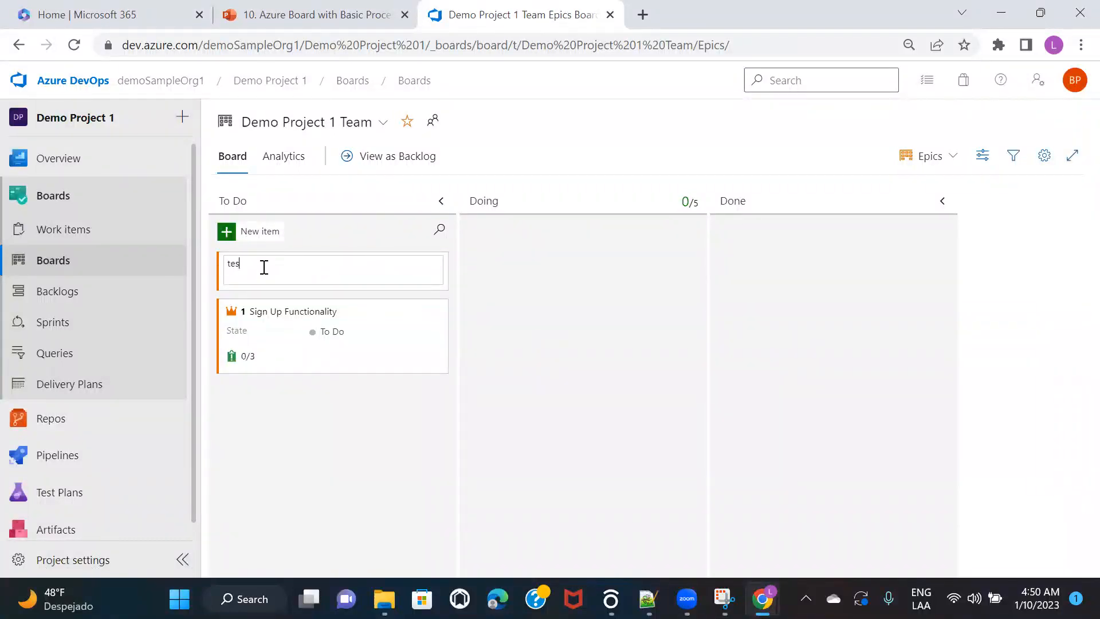
pyautogui.write('test')
pyautogui.press('Return')
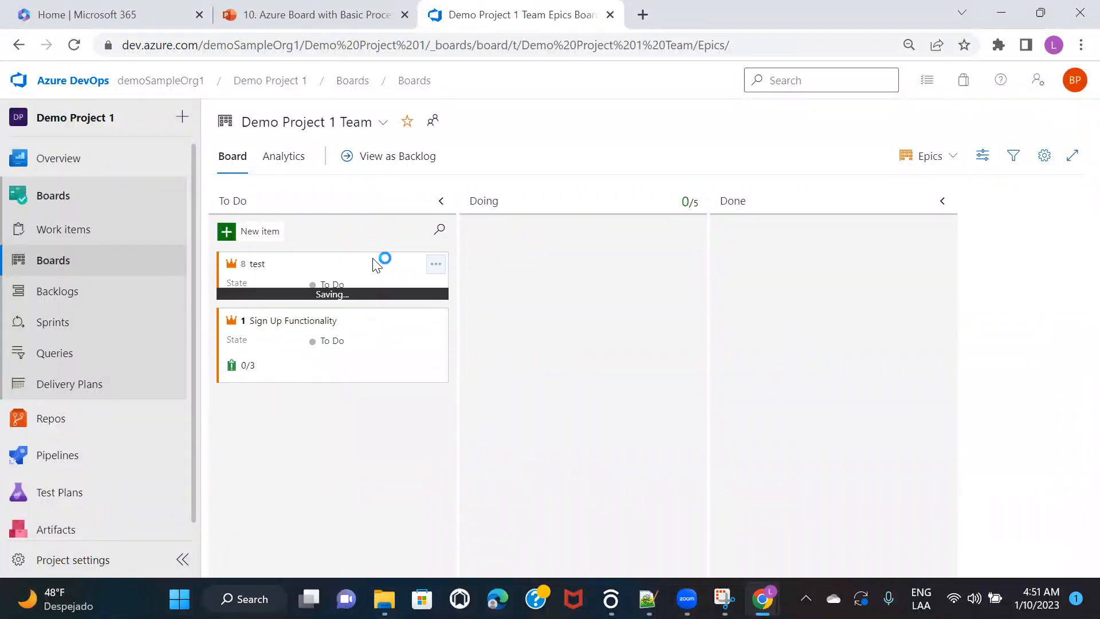
# Step: Add child issue 'issue5' to the test epic and check its available actions
pyautogui.click(436, 266)
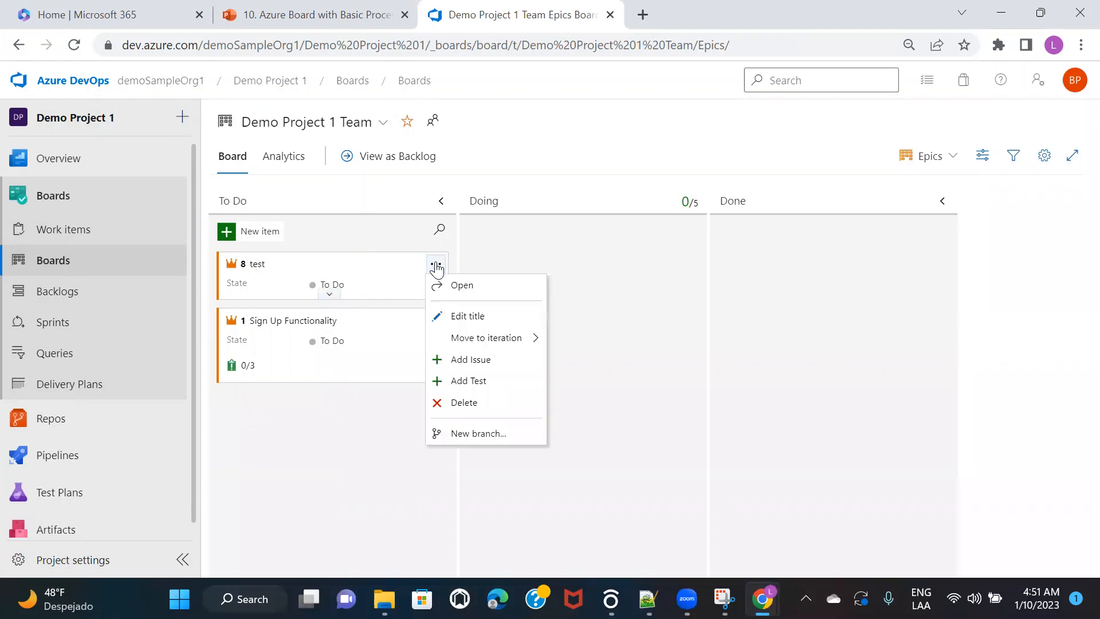
pyautogui.click(493, 361)
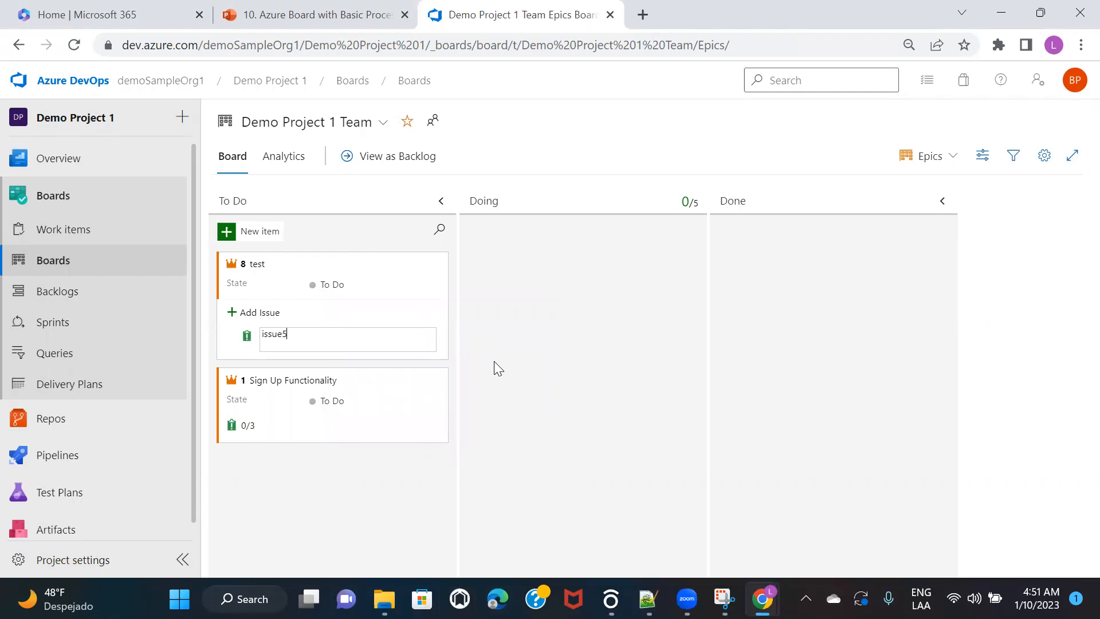
pyautogui.press('Return')
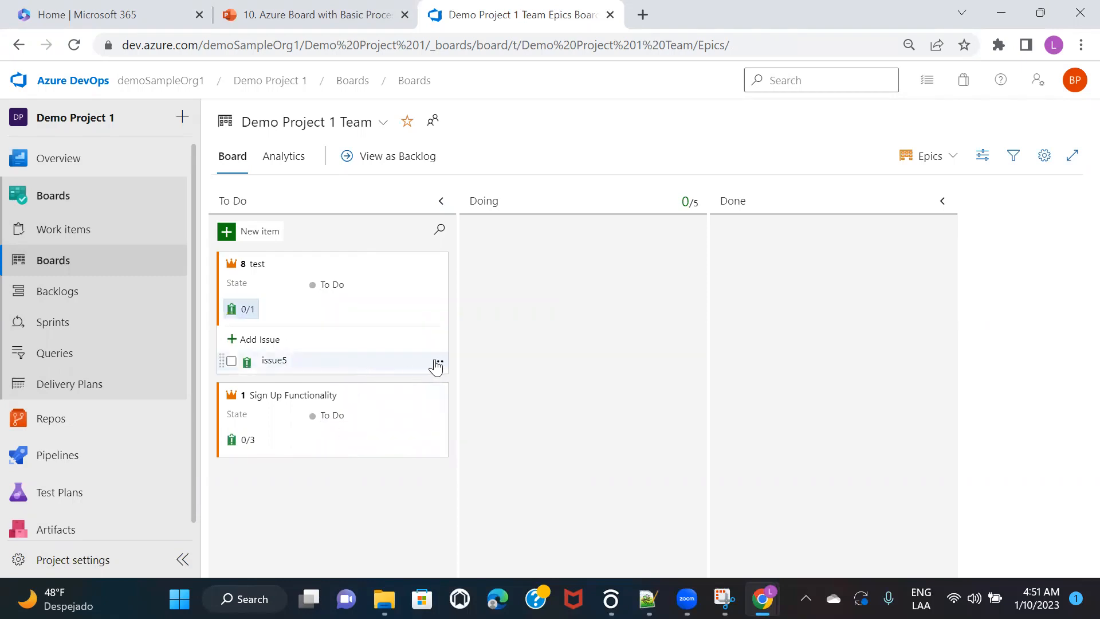
pyautogui.click(437, 363)
pyautogui.click(359, 515)
pyautogui.click(929, 157)
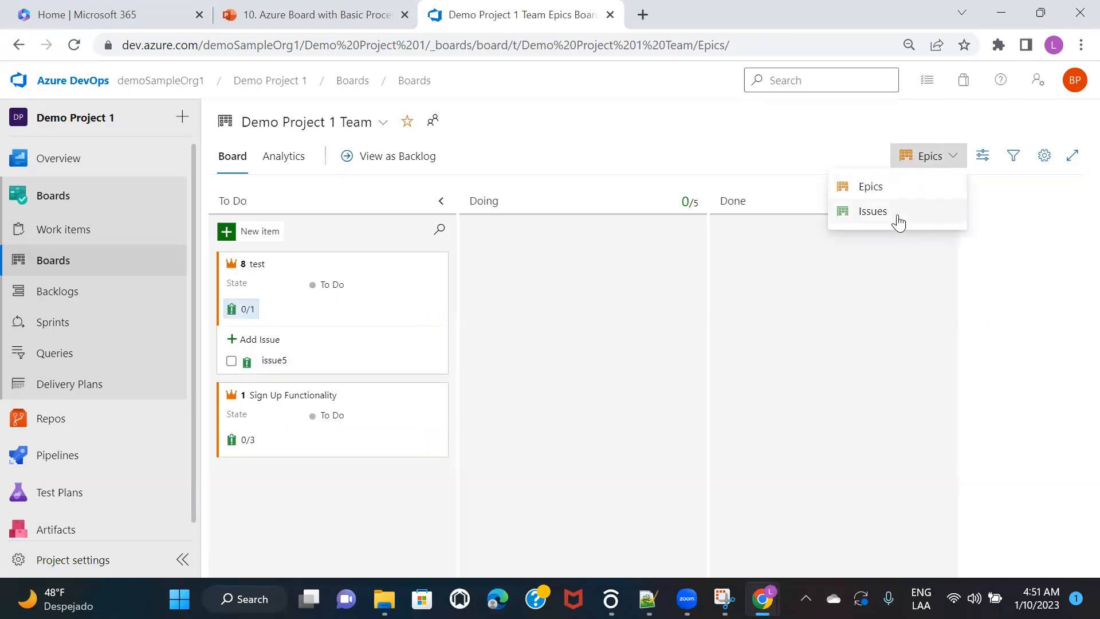
# Step: Show the Issues board and inspect issue5's action menu in To Do without choosing anything
pyautogui.click(872, 212)
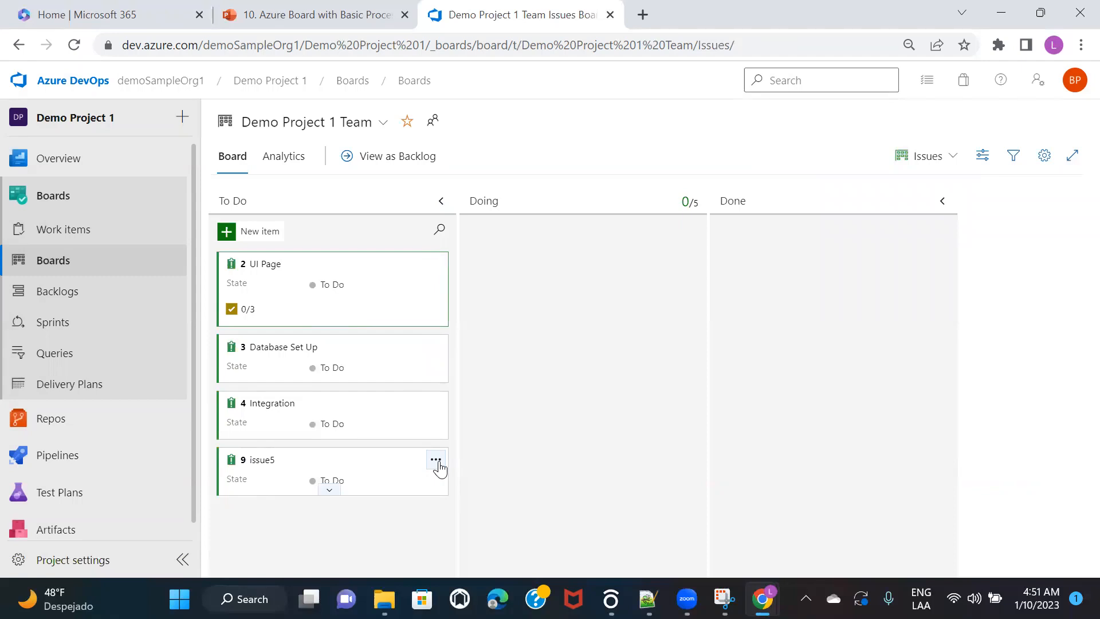
pyautogui.click(436, 460)
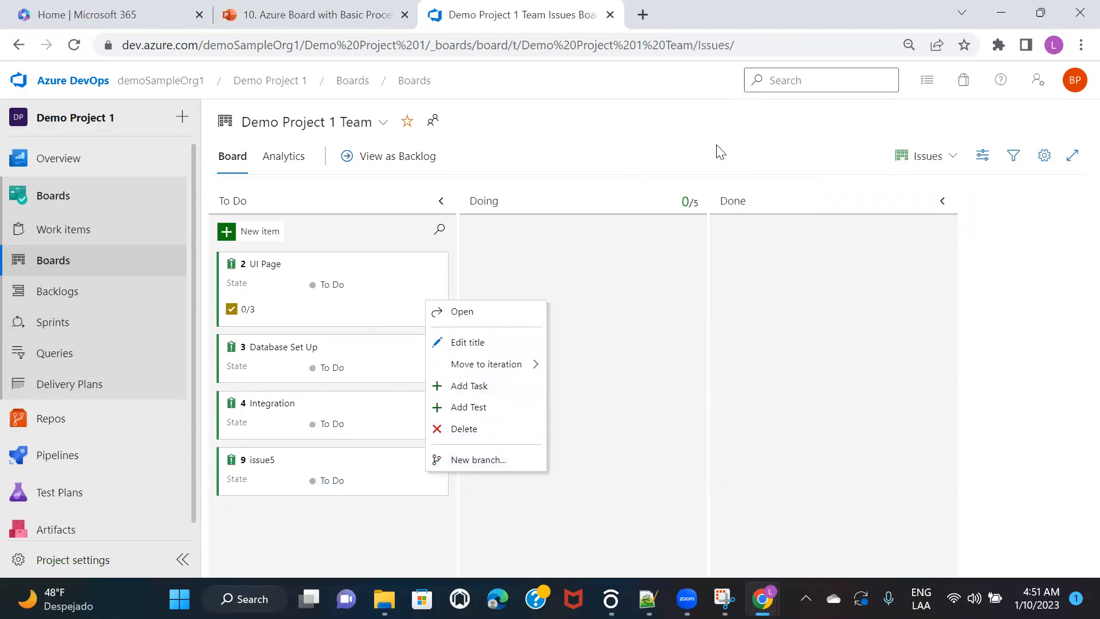
pyautogui.click(627, 133)
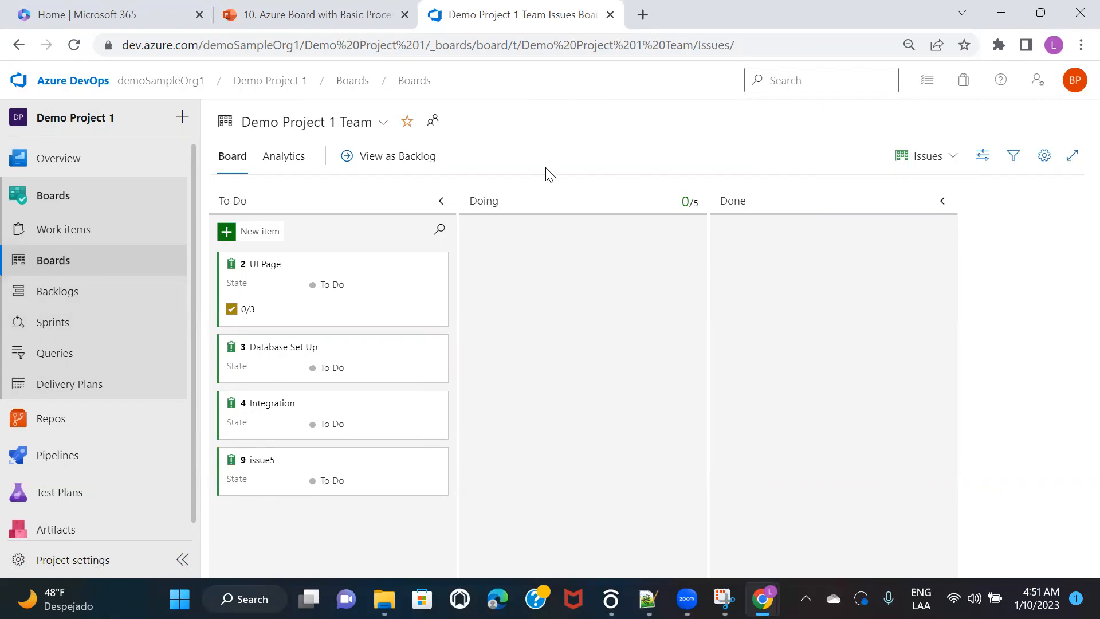
pyautogui.click(261, 265)
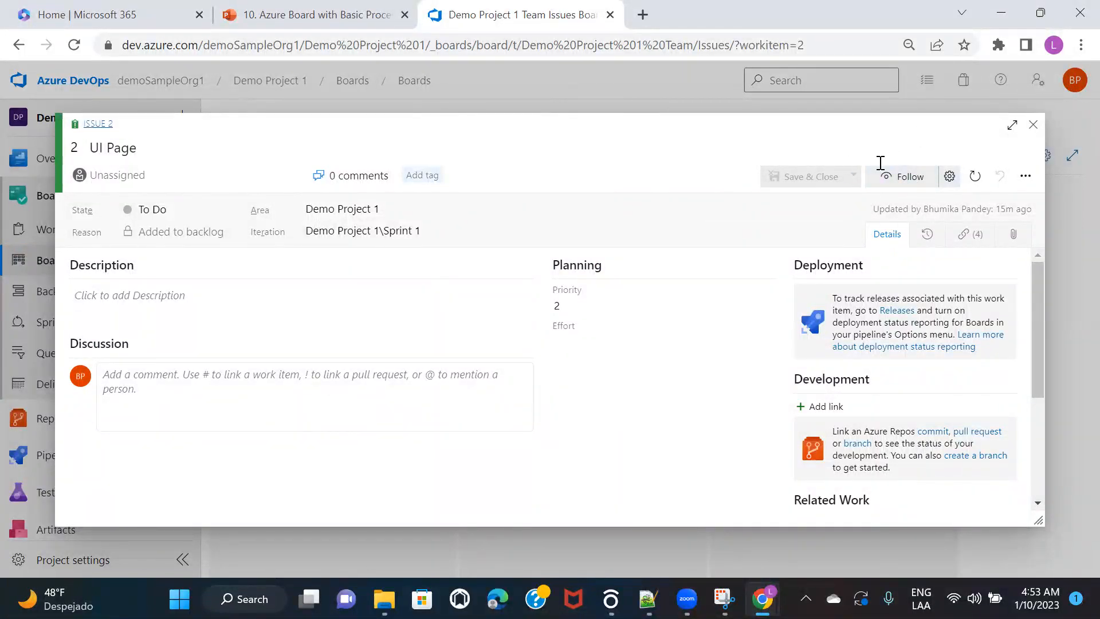
pyautogui.click(1033, 125)
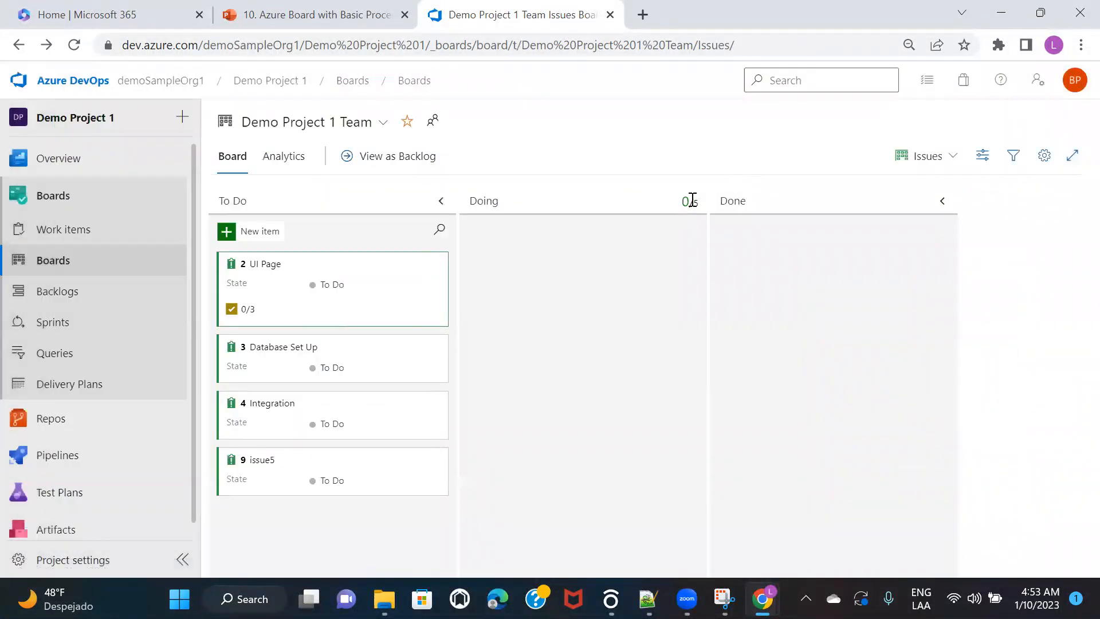